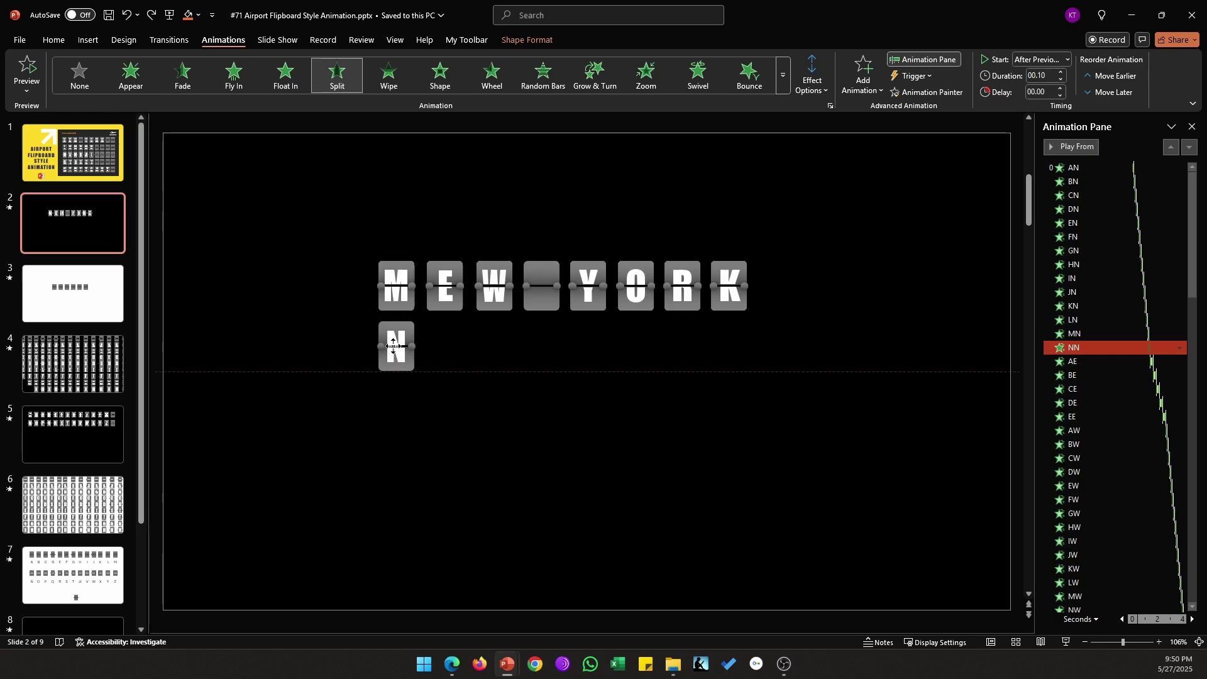
Step: Move the top tiles of the first letter's stack down to expose the tiles beneath, and undo the moves
click(396, 289)
drag(397, 286, 396, 443)
drag(396, 286, 396, 339)
key(ctrl+z)
key(ctrl+z)
key(ctrl+z)
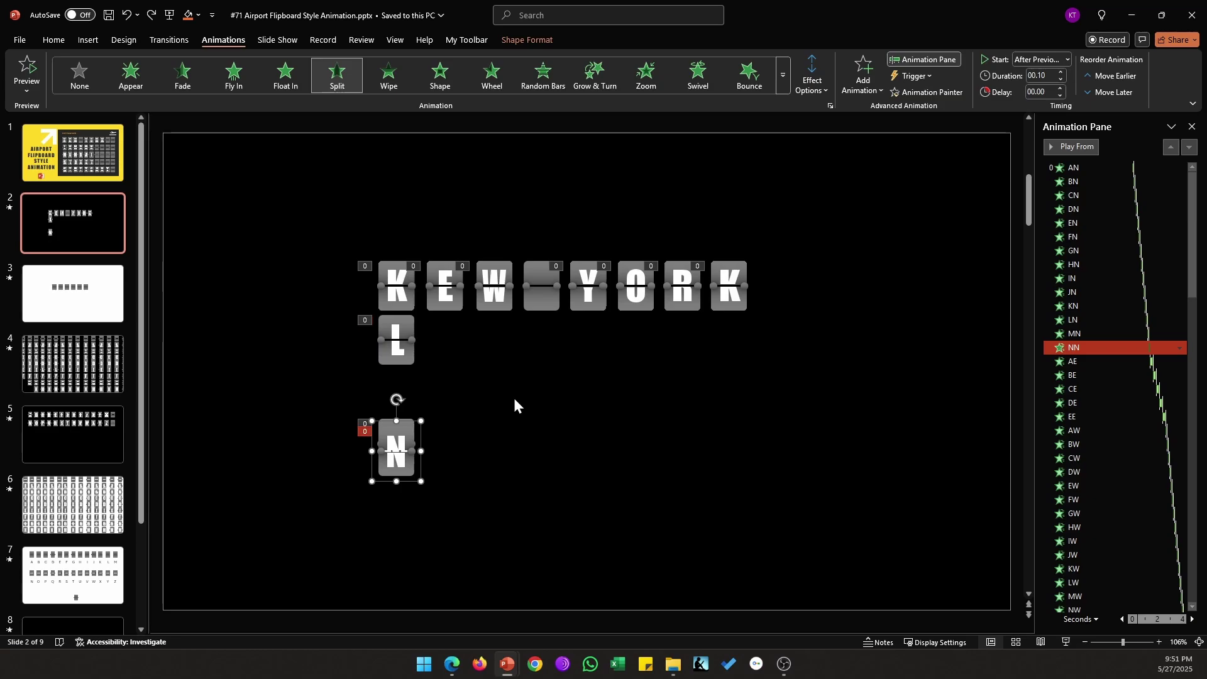
key(ctrl+z)
Step: Examine the animation entries AN to NN that belong to the stacked tiles of the first letter
drag(1101, 222, 1098, 172)
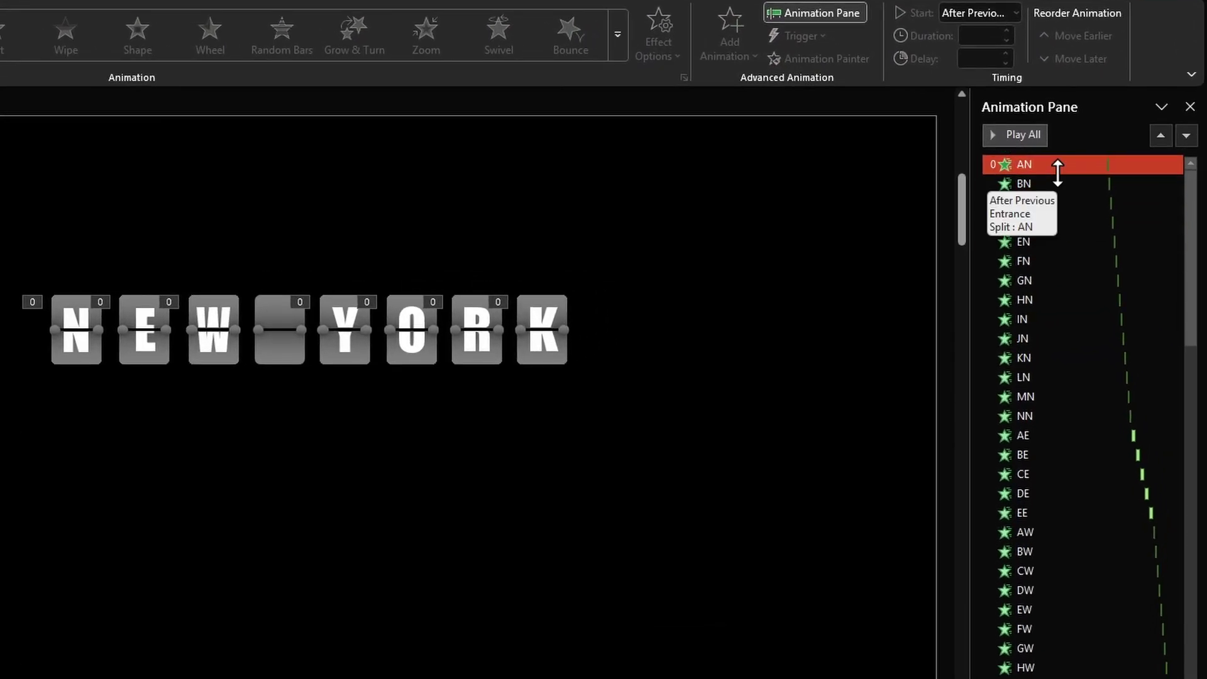
click(66, 355)
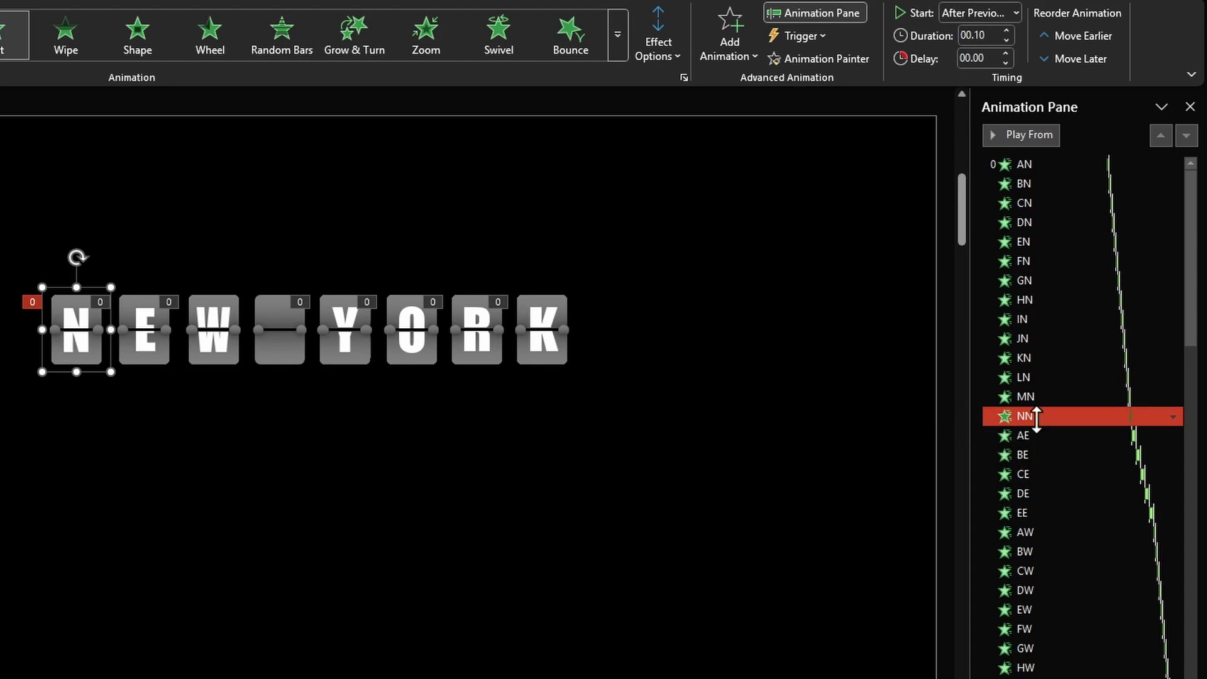
drag(1038, 416, 302, 334)
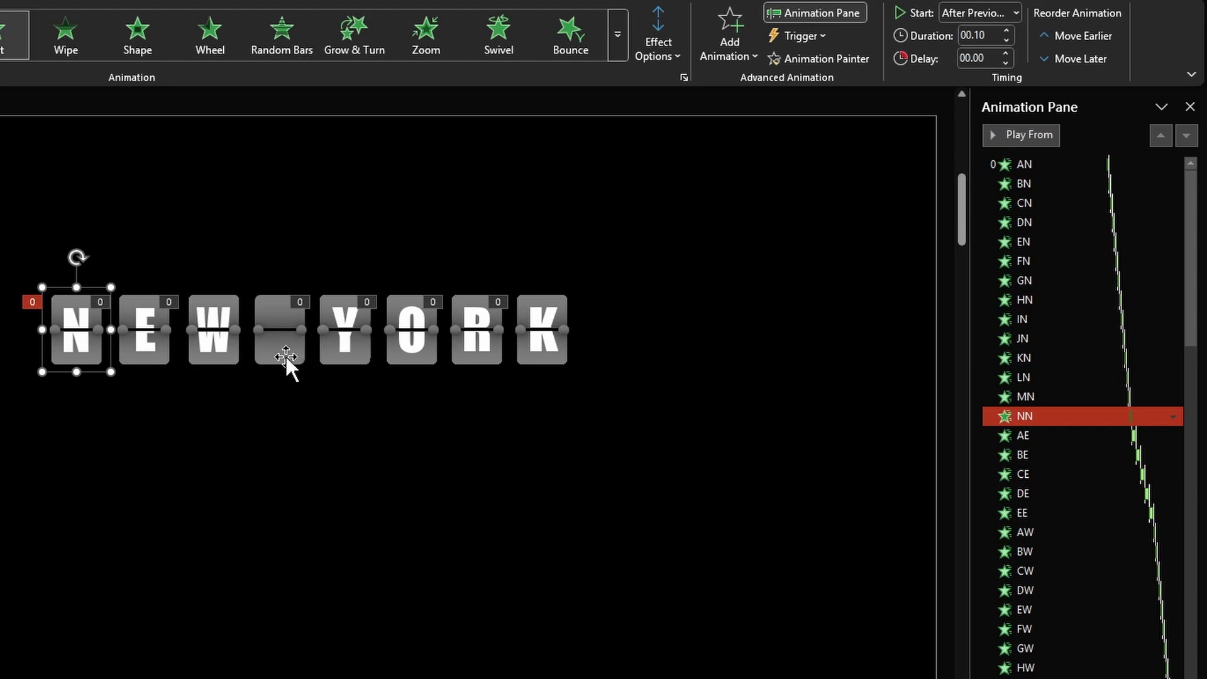
click(285, 357)
click(597, 426)
click(1094, 164)
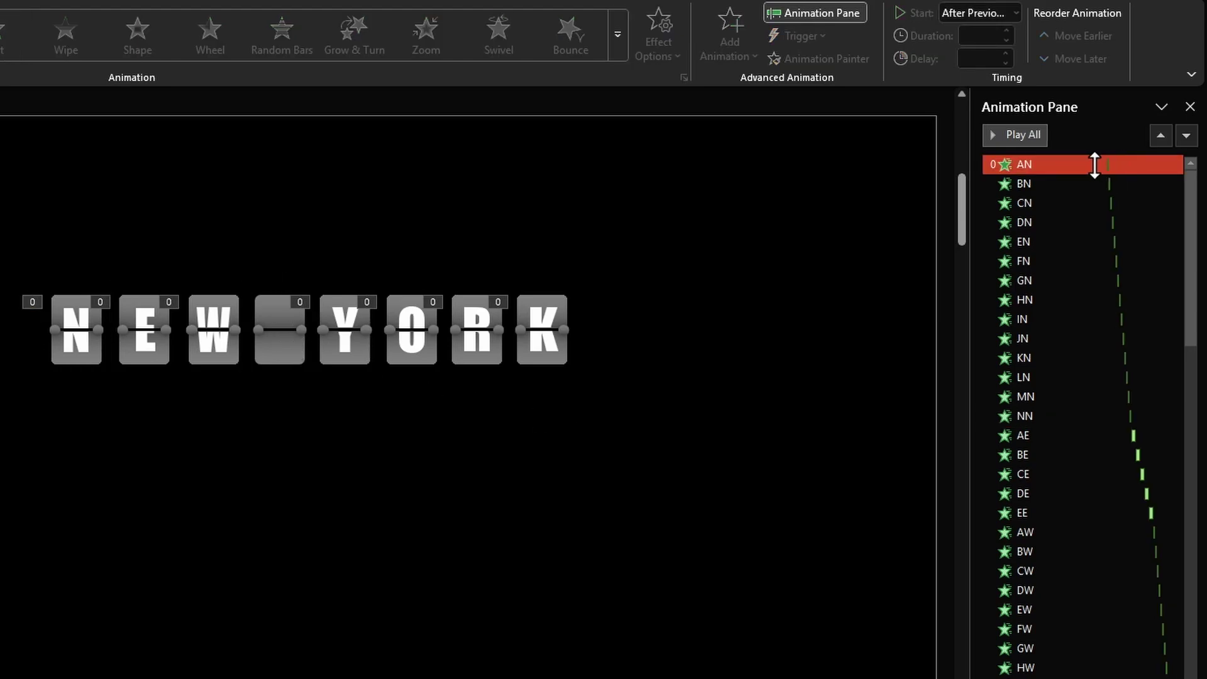
shift+click(1065, 183)
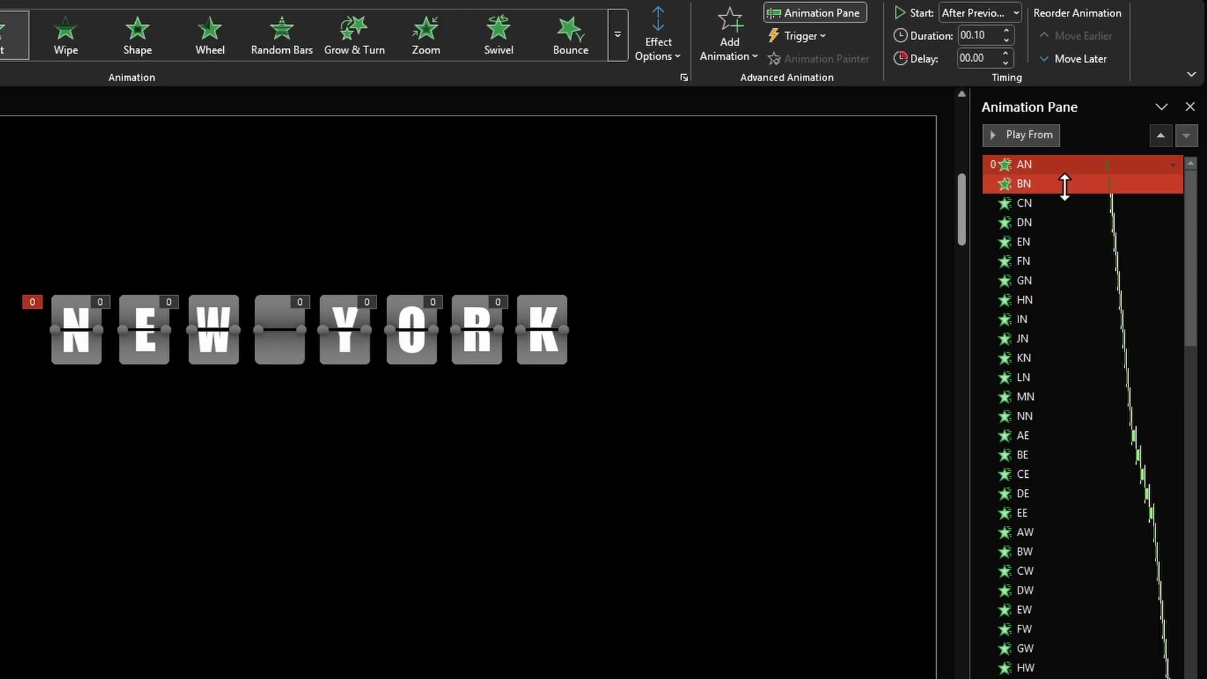
drag(1064, 184, 1051, 412)
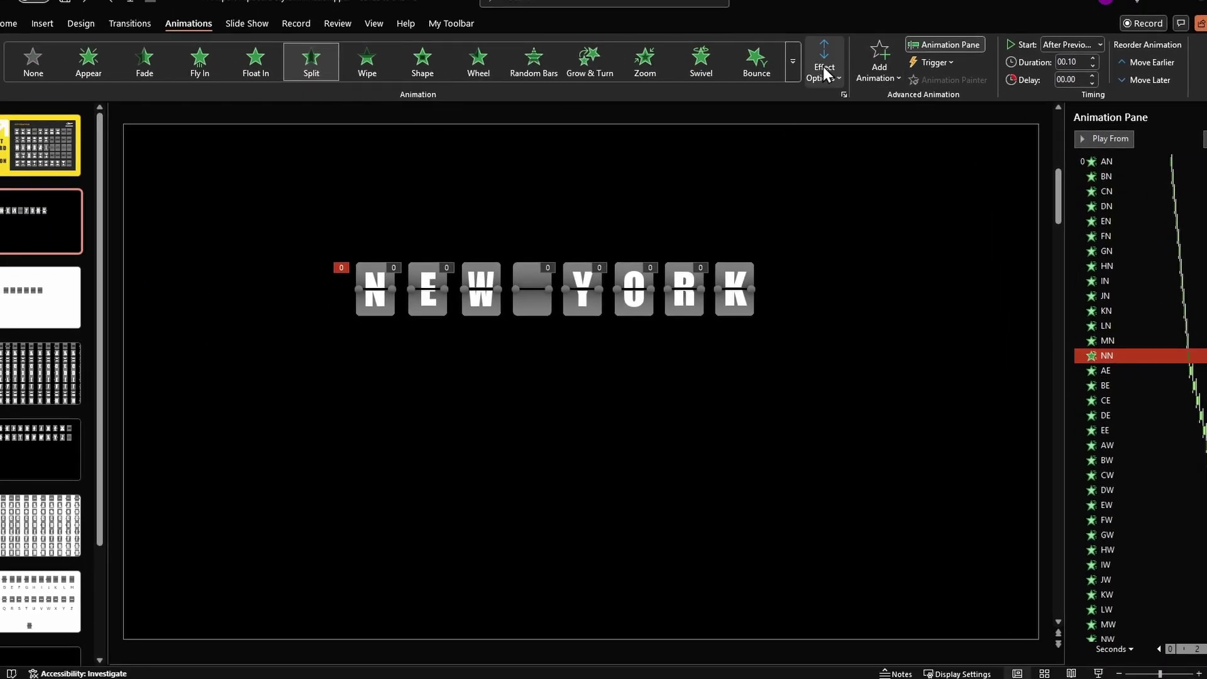
Step: Review the available animation effects and the NN animation's Split timing settings, leaving them unchanged
click(793, 61)
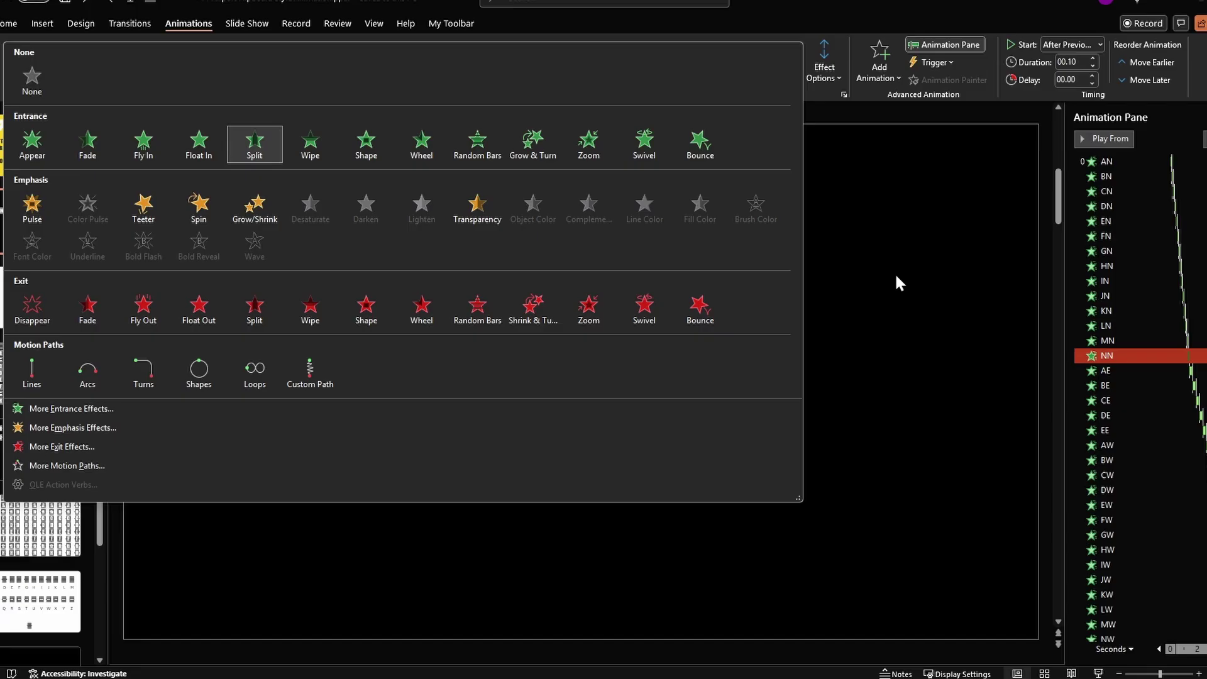
click(895, 273)
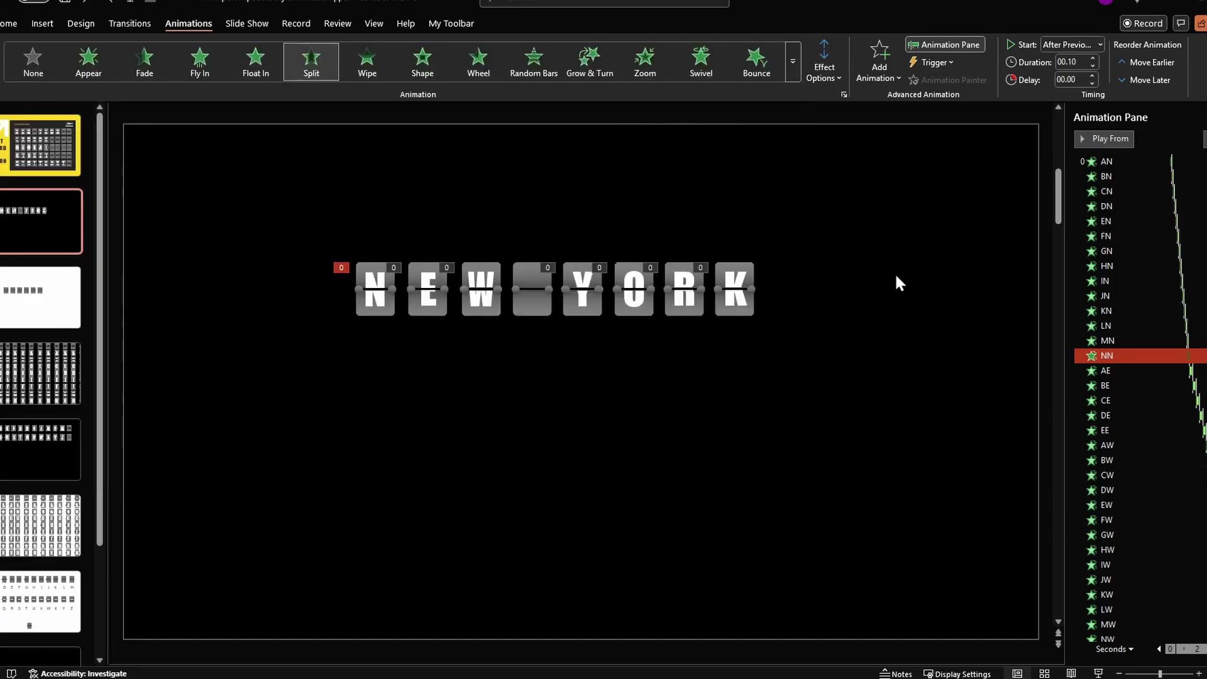
click(549, 304)
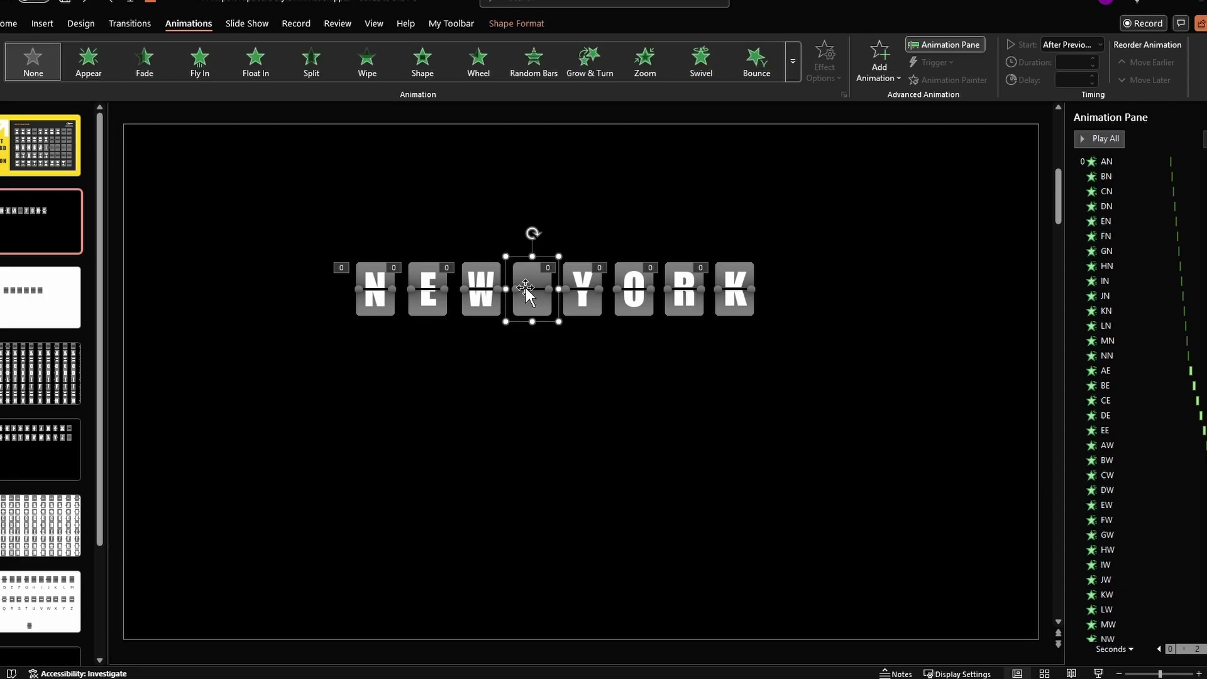
click(1106, 355)
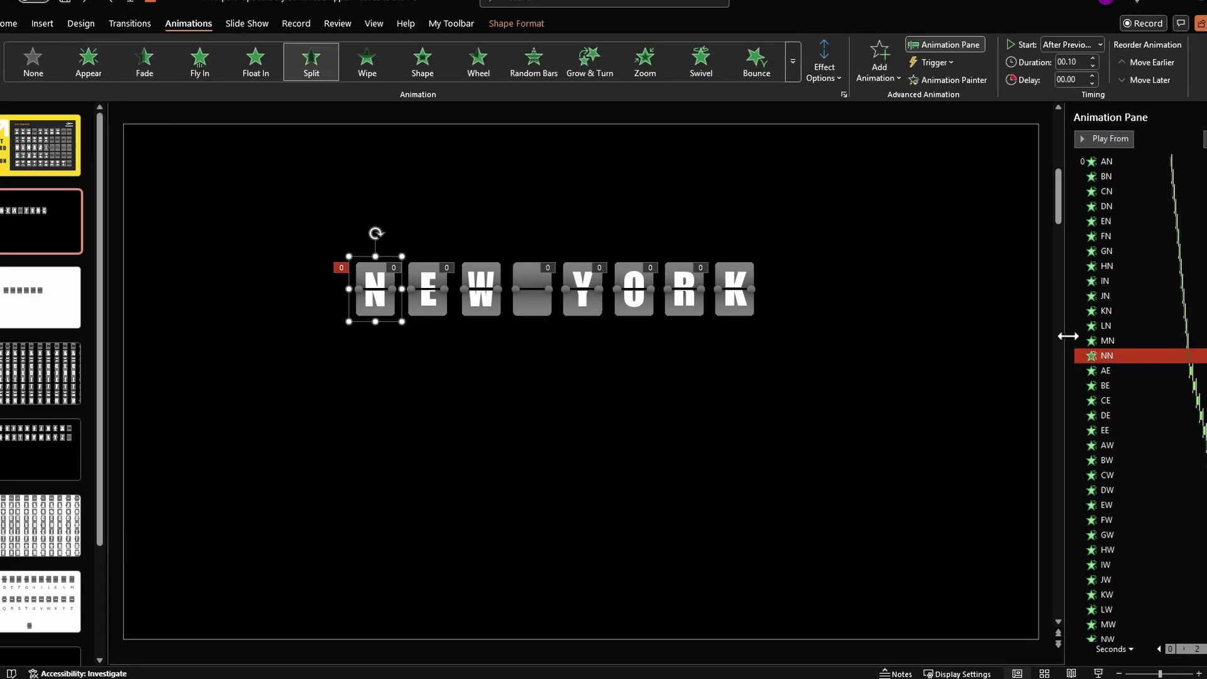
right_click(1105, 359)
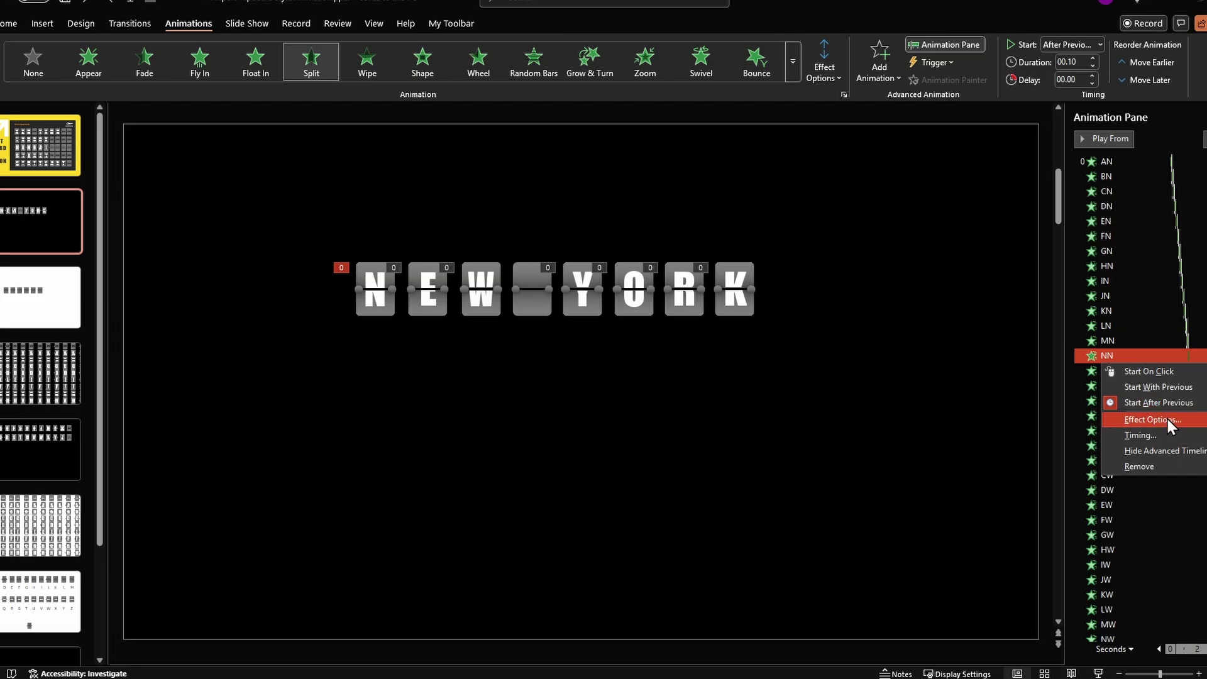
click(1150, 419)
drag(579, 224, 573, 349)
click(807, 356)
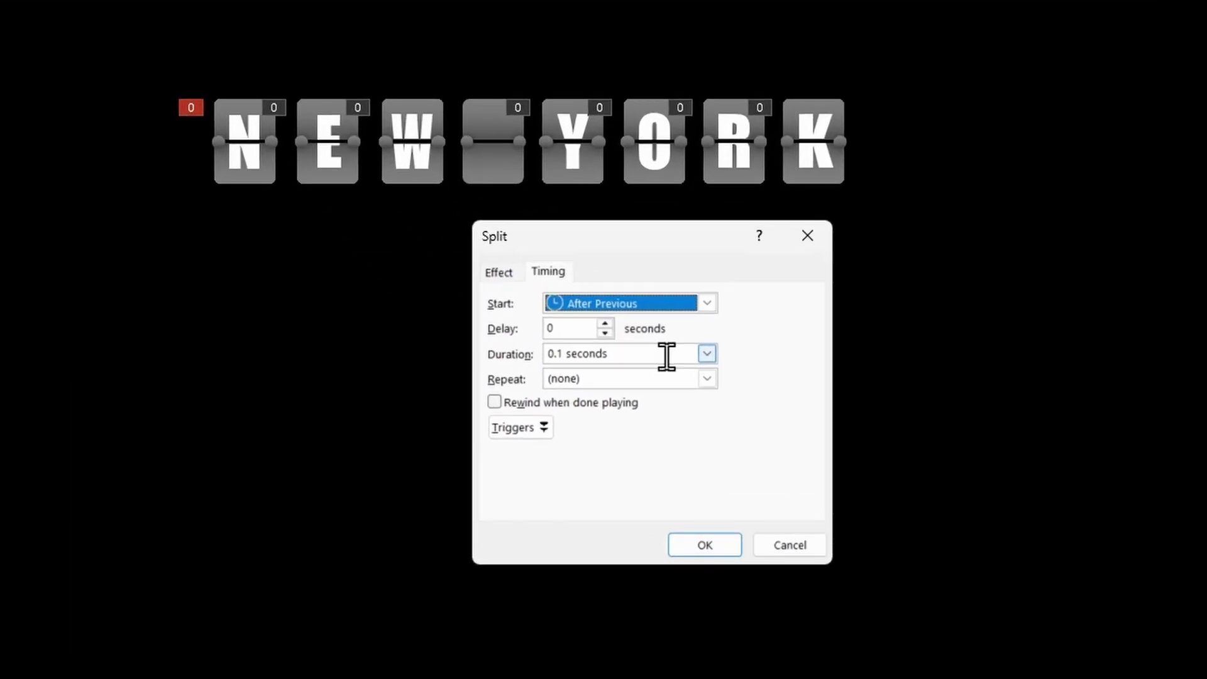
click(804, 544)
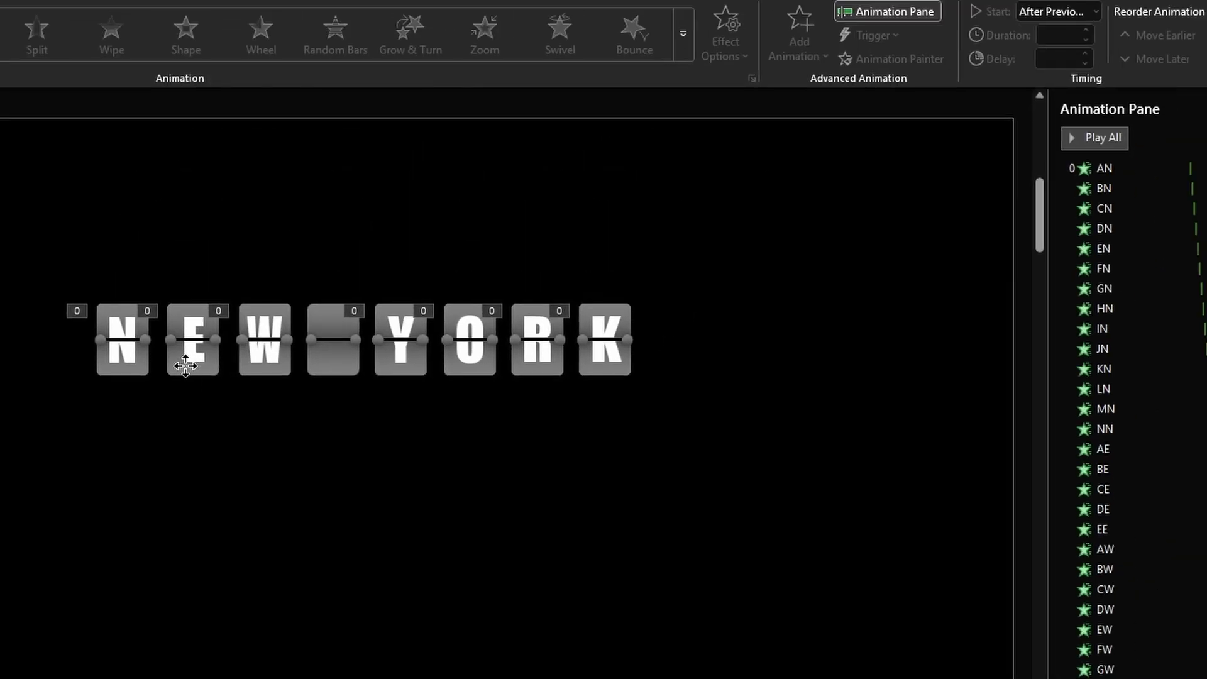
Step: Check the duration of the second letter's EE animation and the start choices for the BN animation
click(321, 167)
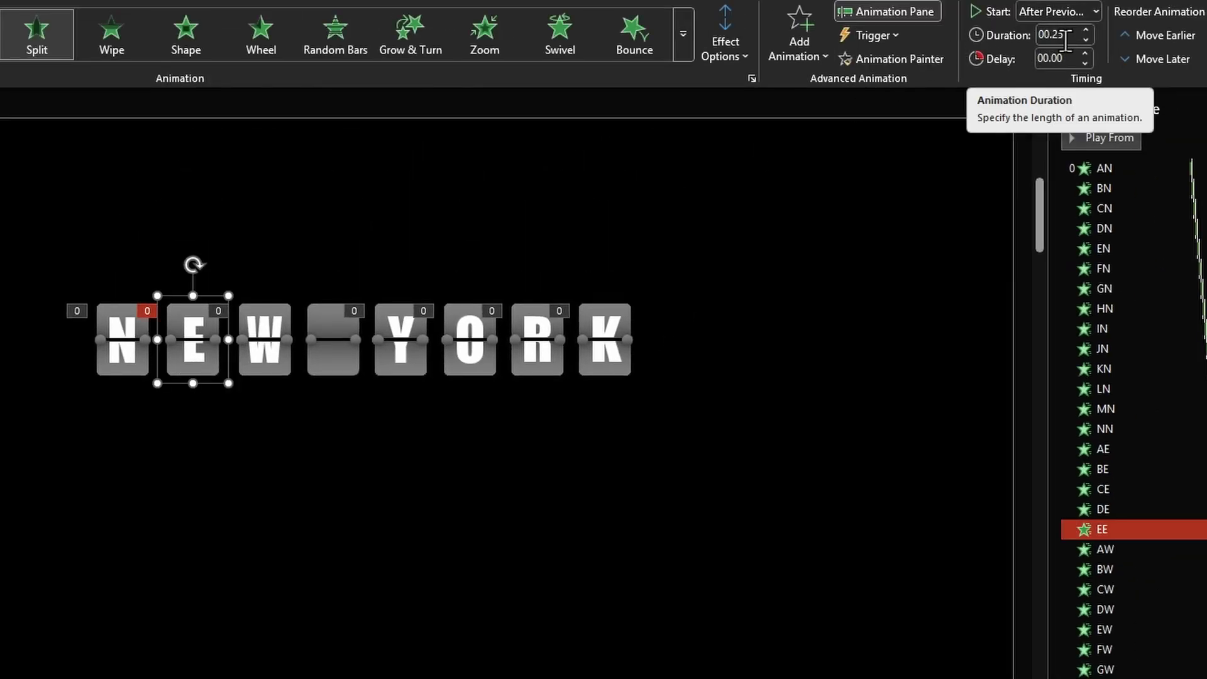
click(180, 412)
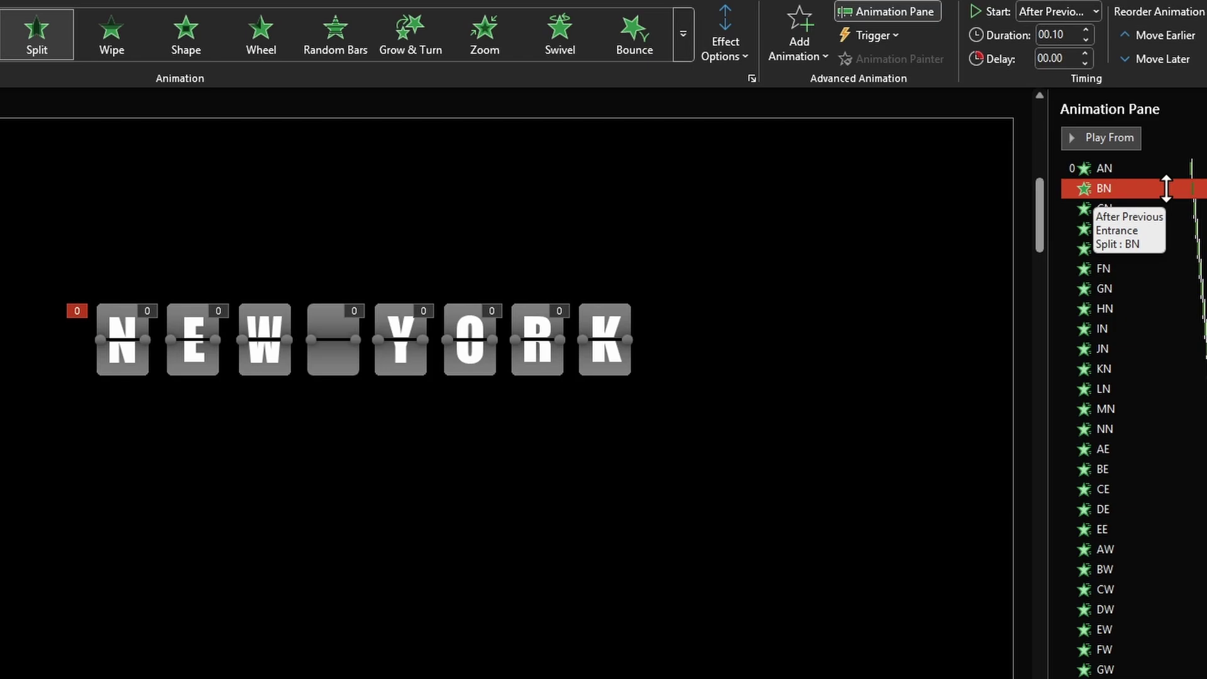
click(1096, 11)
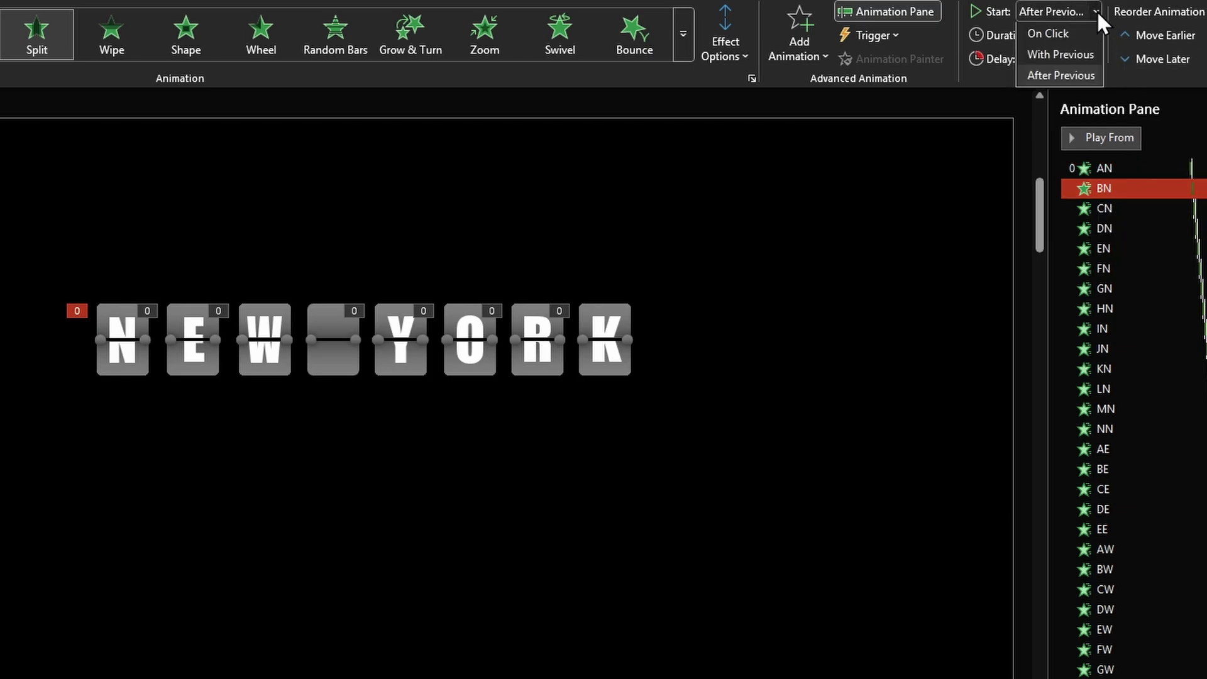
click(991, 15)
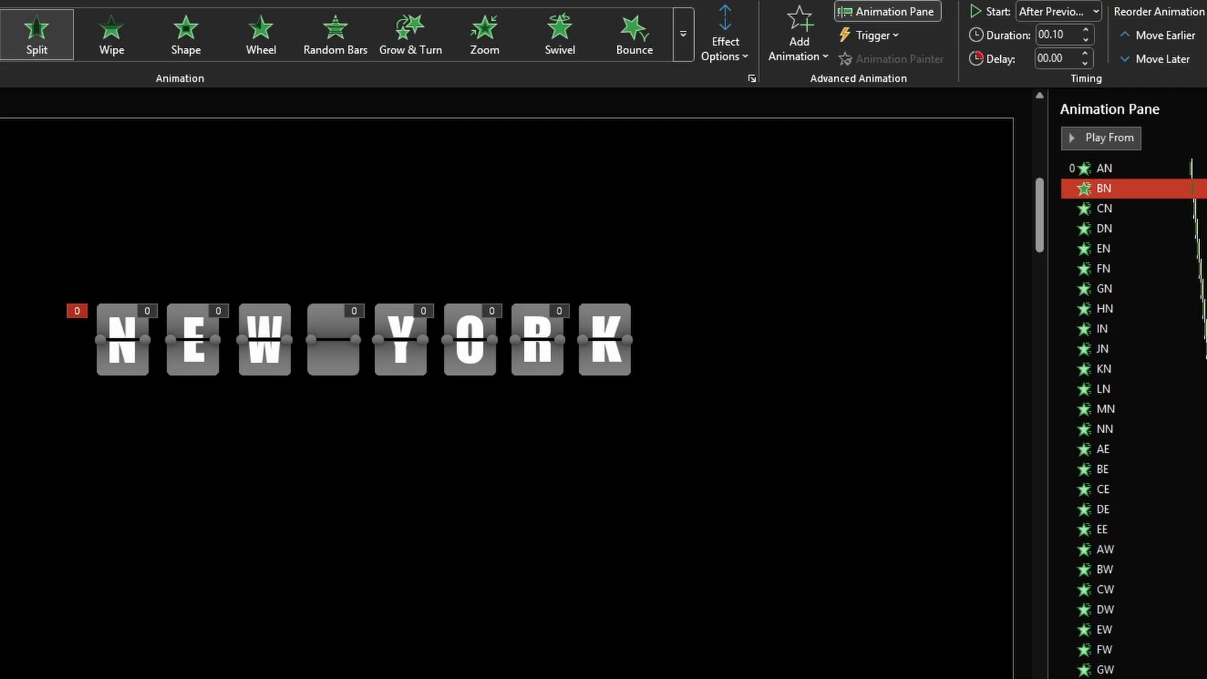
Step: Inspect the BN animation's Split effect options and its timing settings
key(shift+F10)
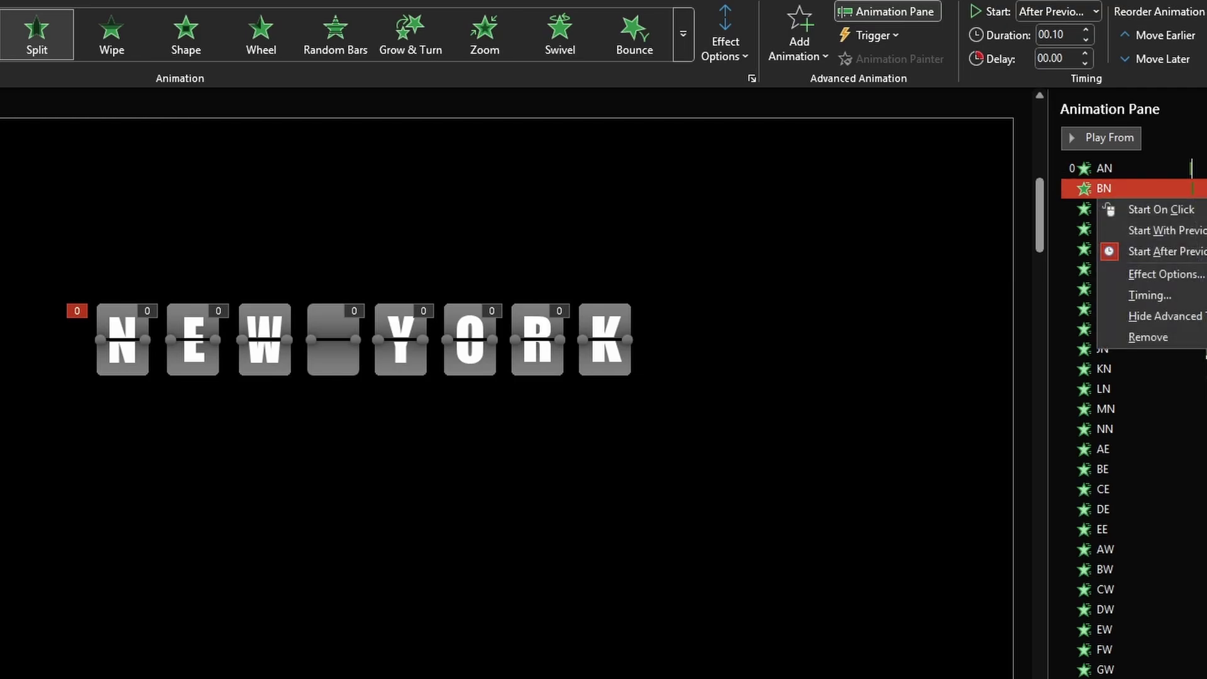
key(Down)
key(Down)
key(Down)
key(Down)
key(Return)
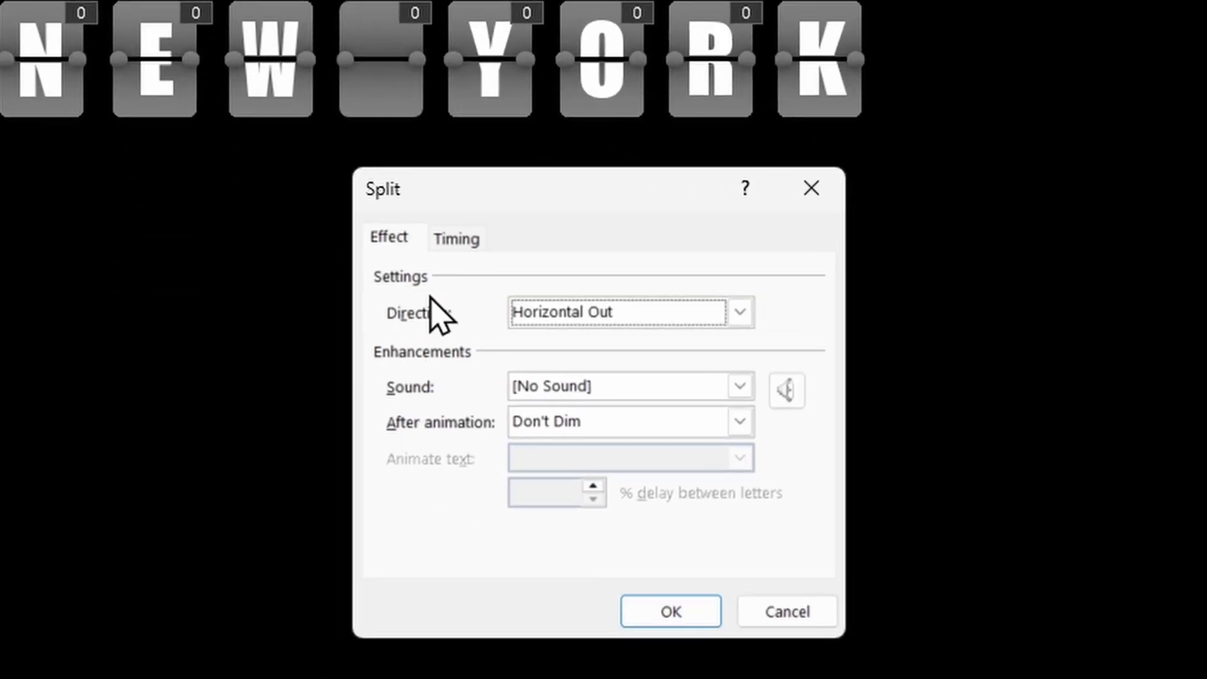
click(451, 243)
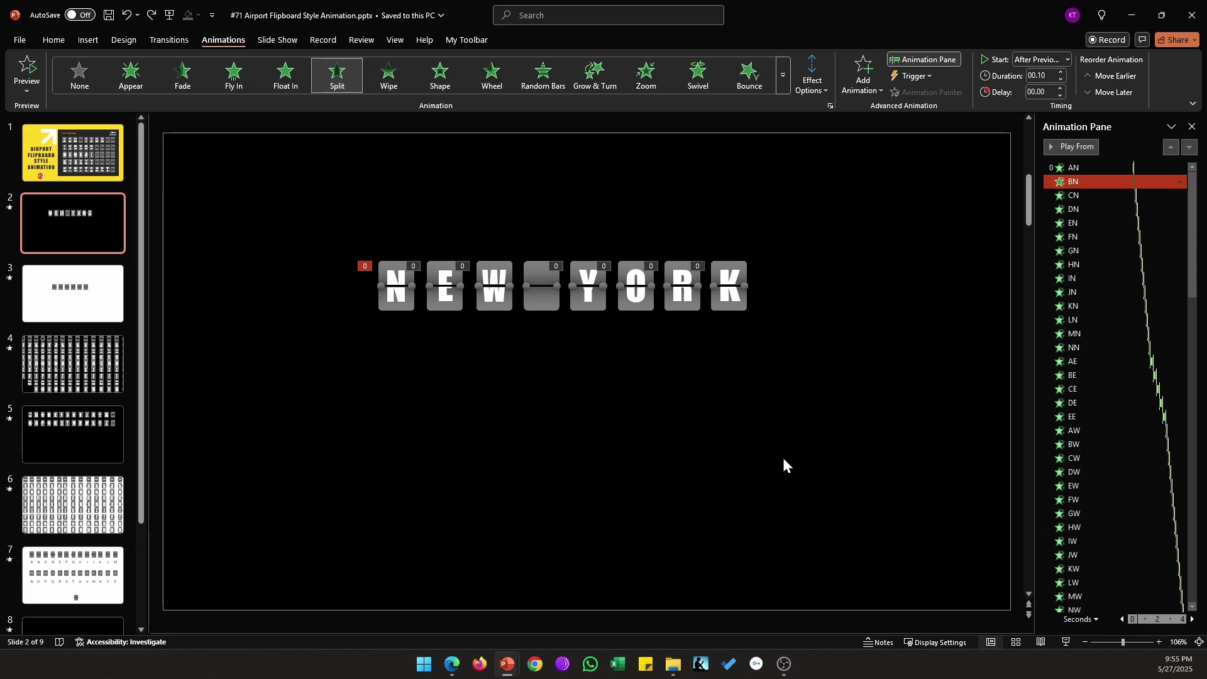
click(1068, 60)
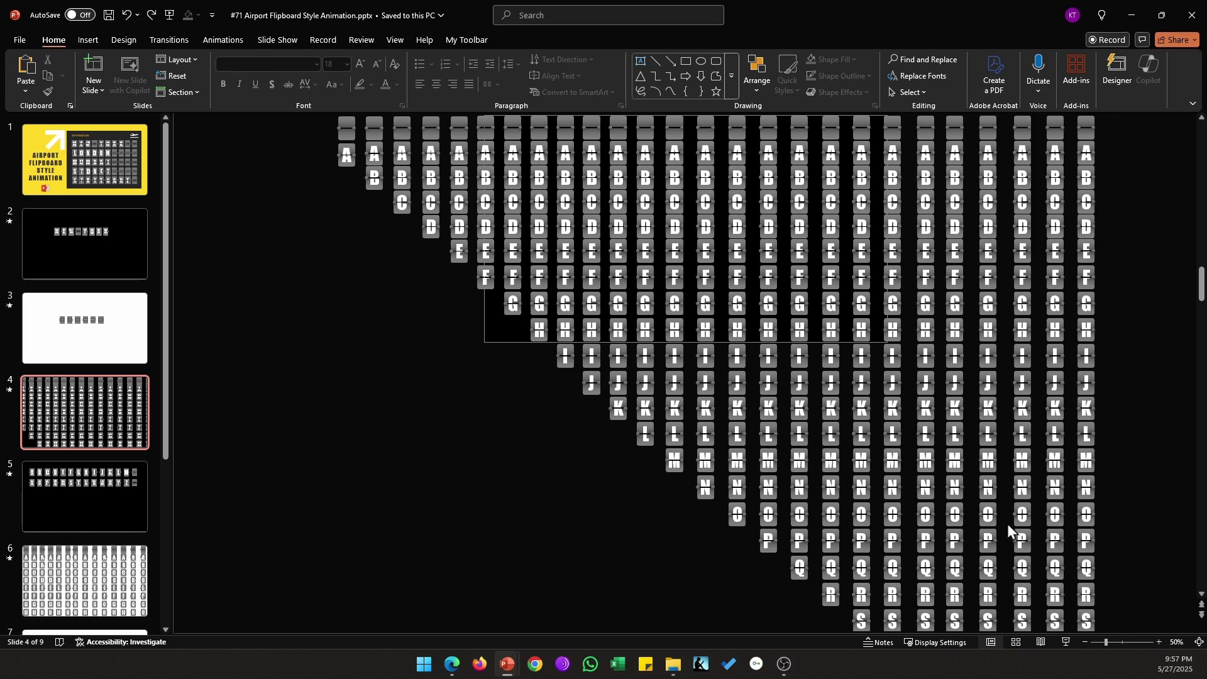
Step: Copy the column of tiles from blank to E on slide 4 and paste it onto slide 2, with the slide fitted to the window
scroll(1143, 544, down, 3)
scroll(1143, 541, down, 2)
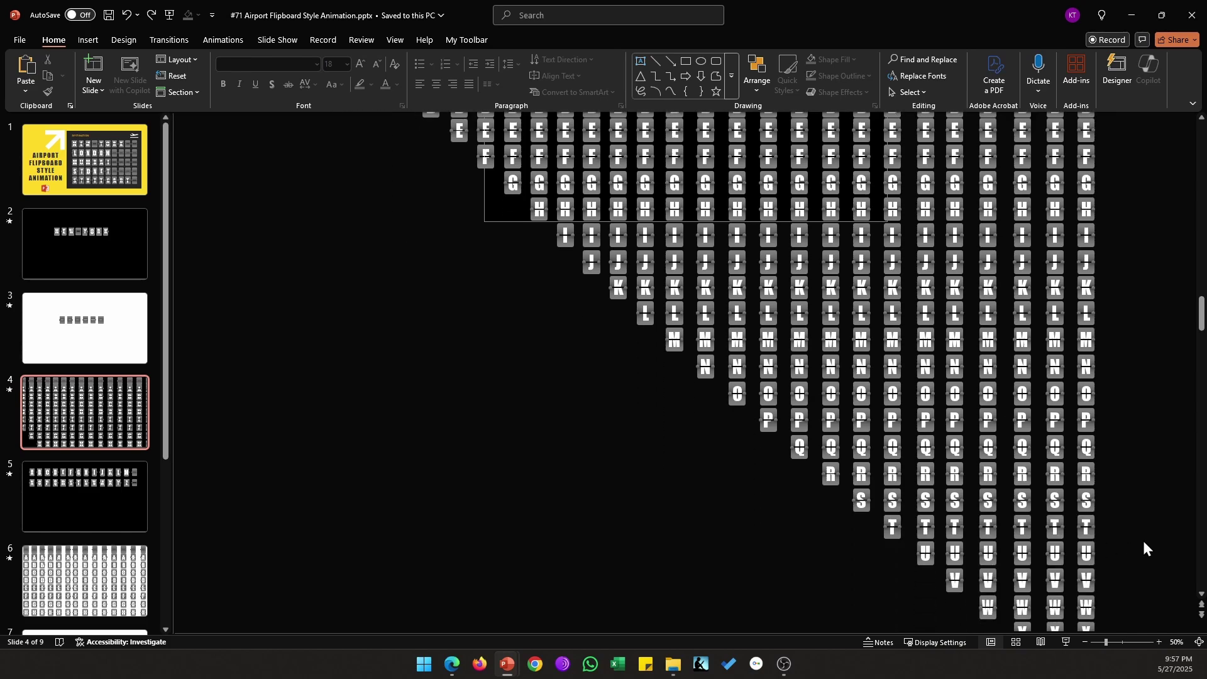
scroll(1144, 540, up, 5)
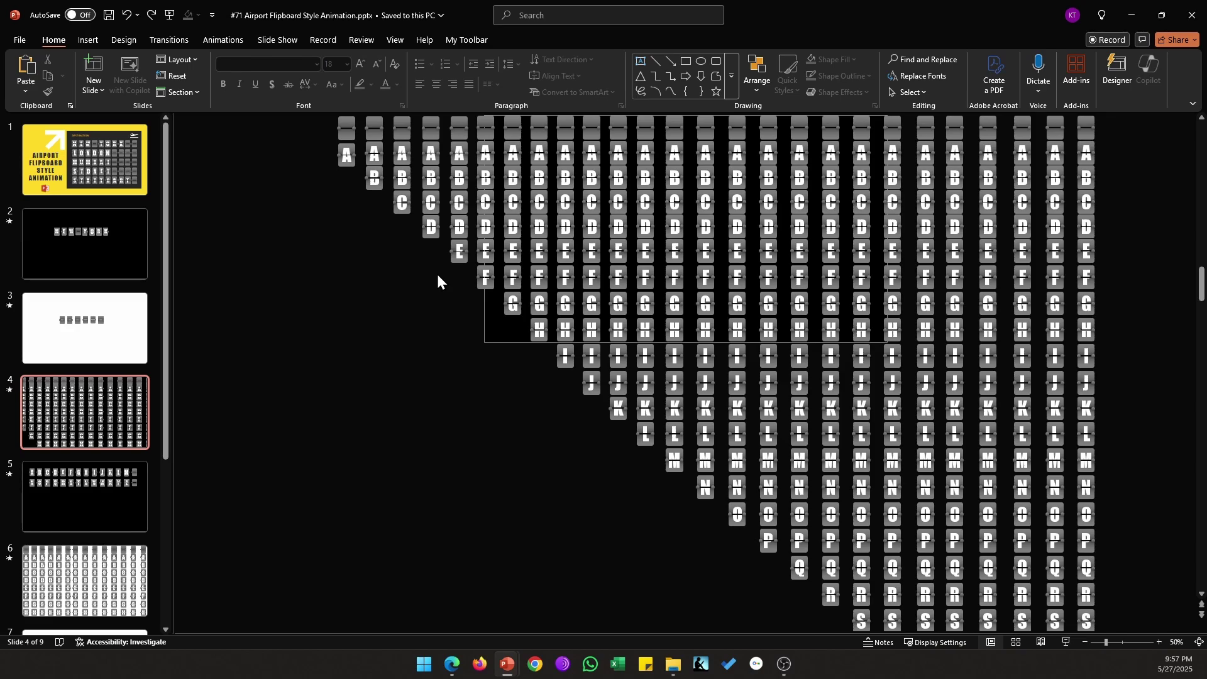
drag(434, 276, 475, 111)
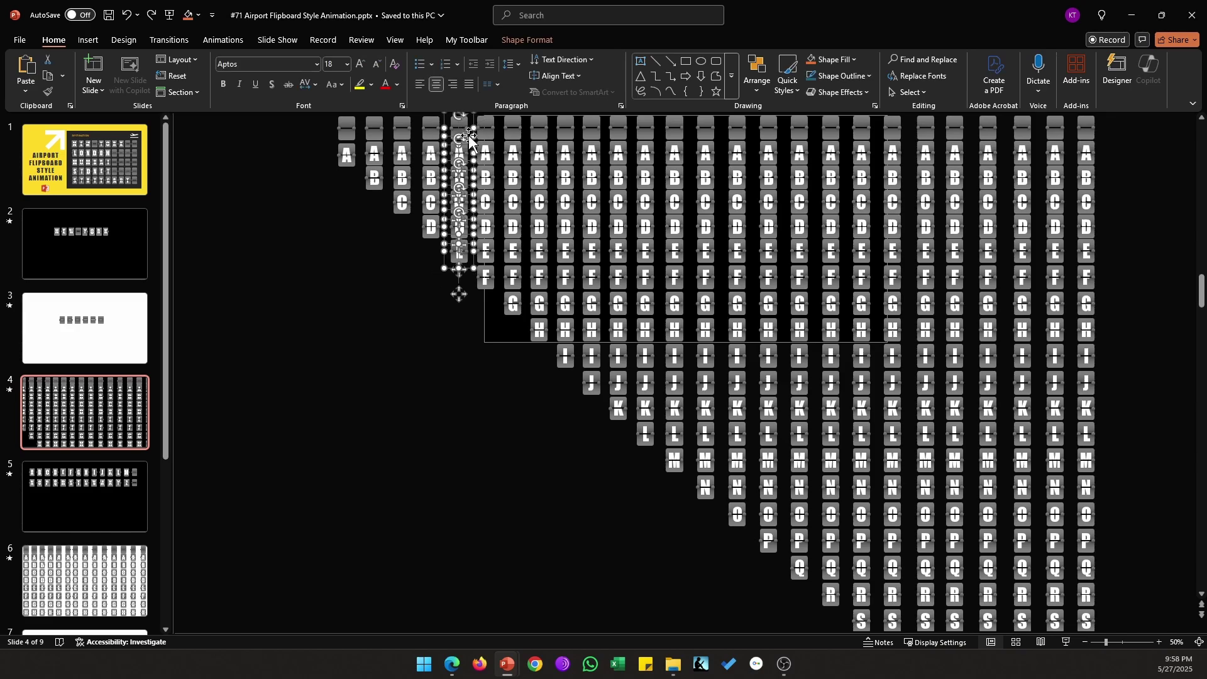
click(119, 257)
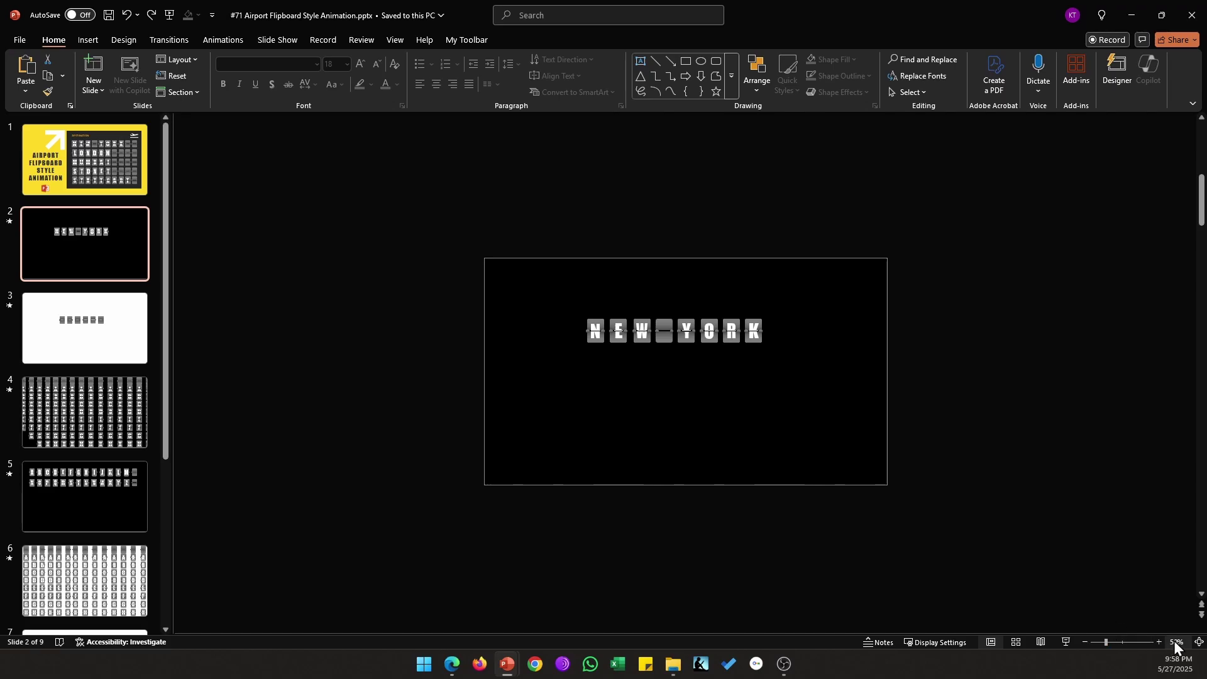
click(1200, 642)
key(ctrl+v)
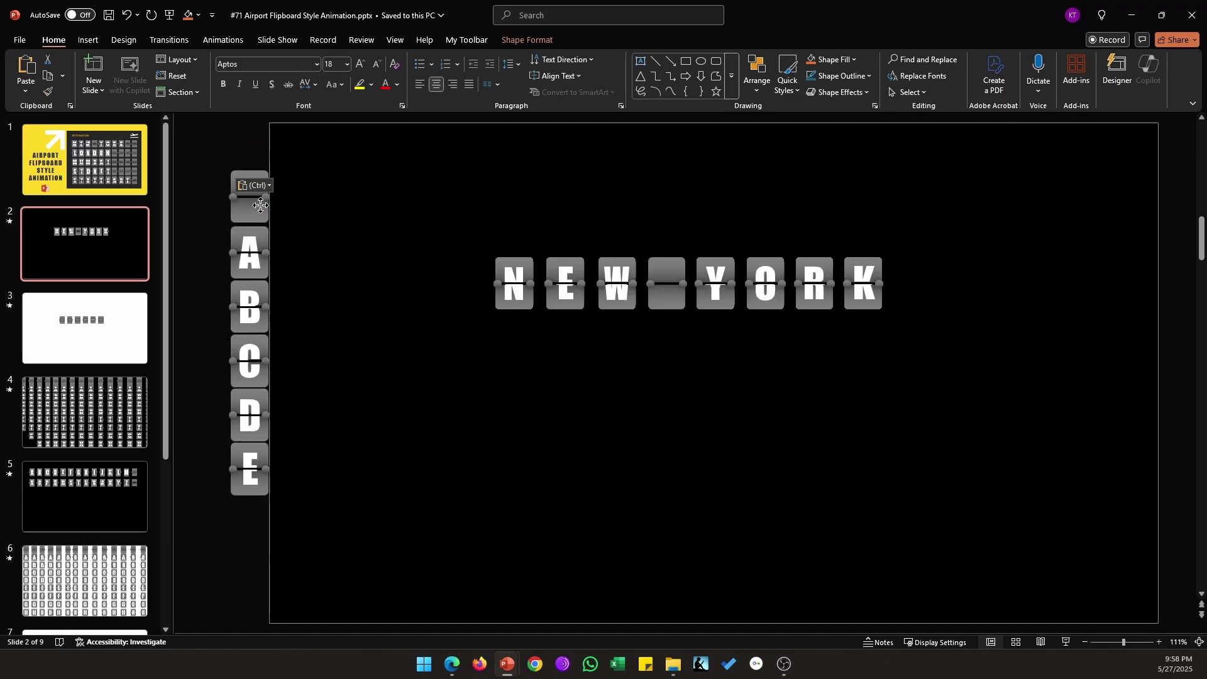
Step: Place the pasted tile column to the left of NEW YORK and stack its tiles together with Align Middle
drag(249, 189, 387, 219)
click(467, 40)
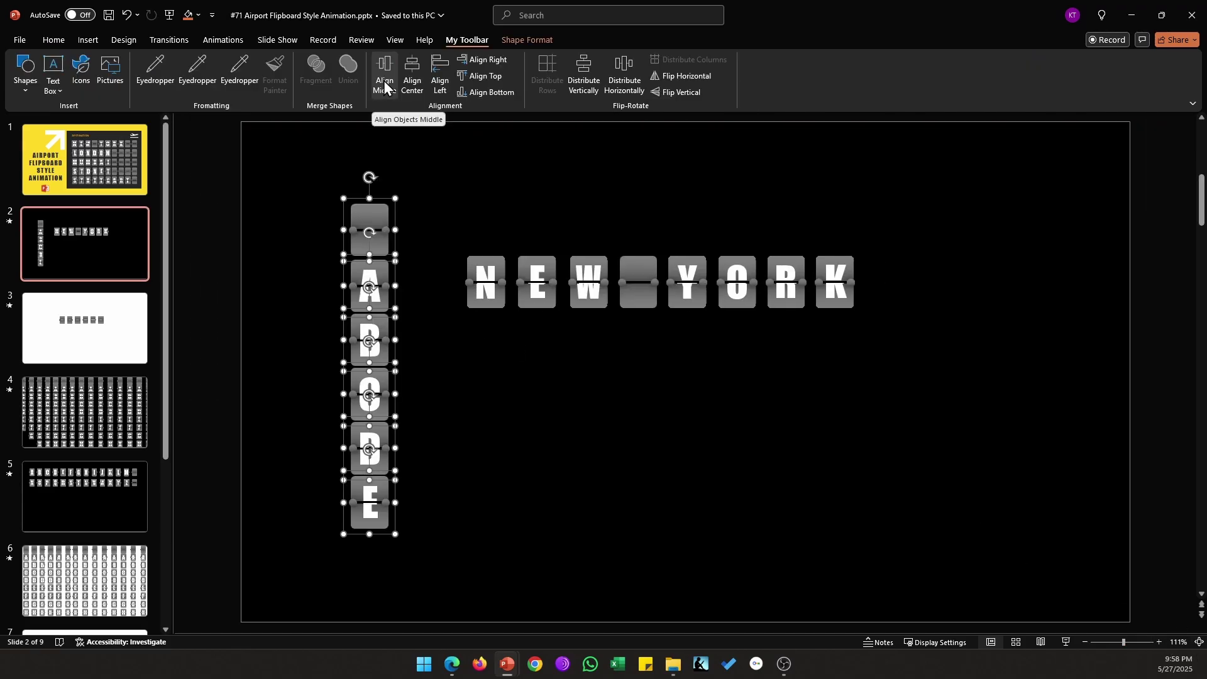
click(385, 85)
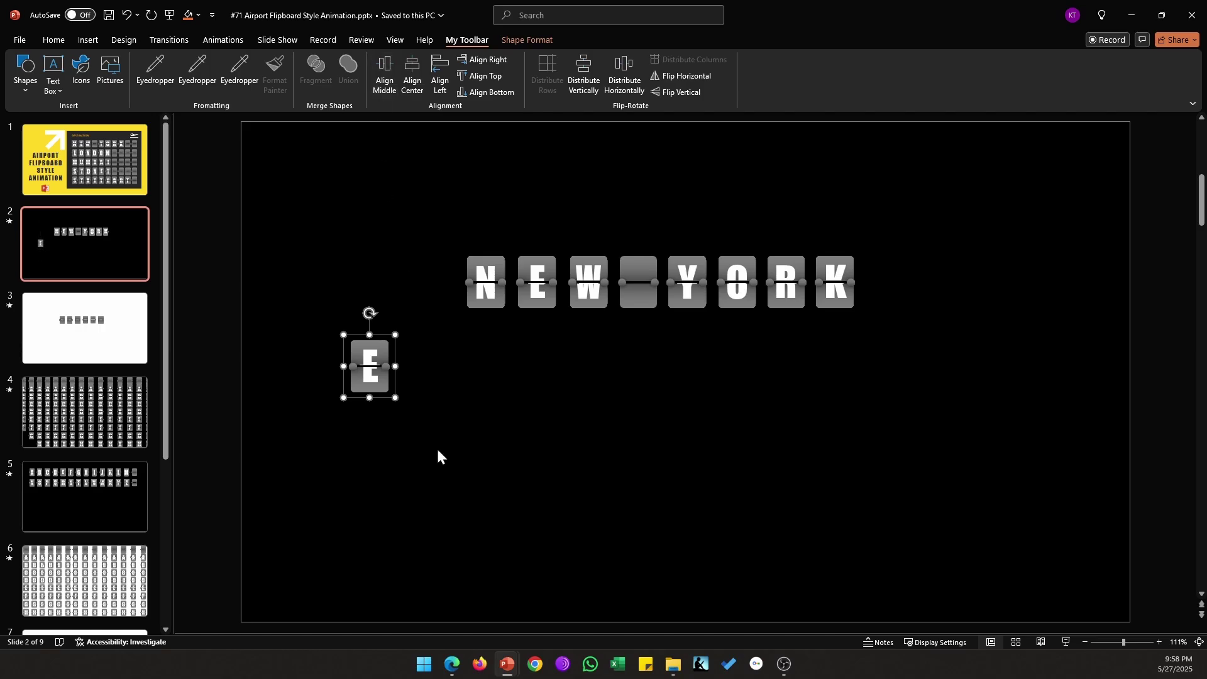
Step: Remove the NEW YORK tiles from slide 2, centre the E stack, and preview its flip animation as a slide show
click(889, 343)
drag(649, 250, 388, 193)
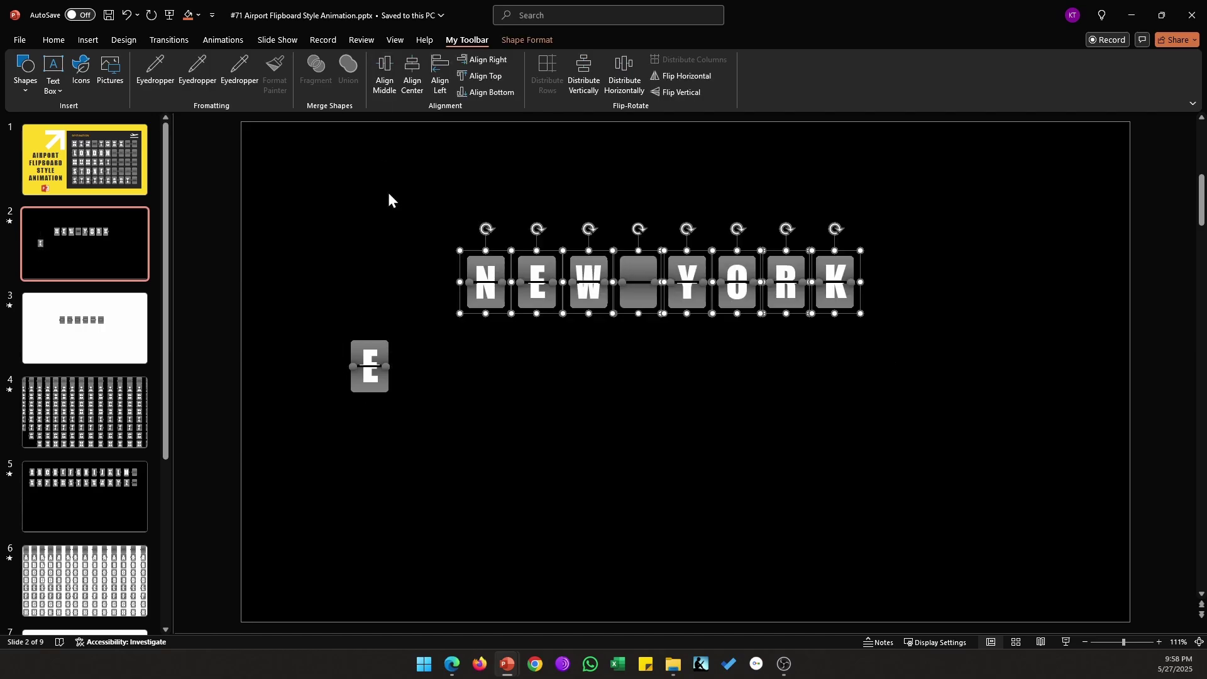
key(shift+F5)
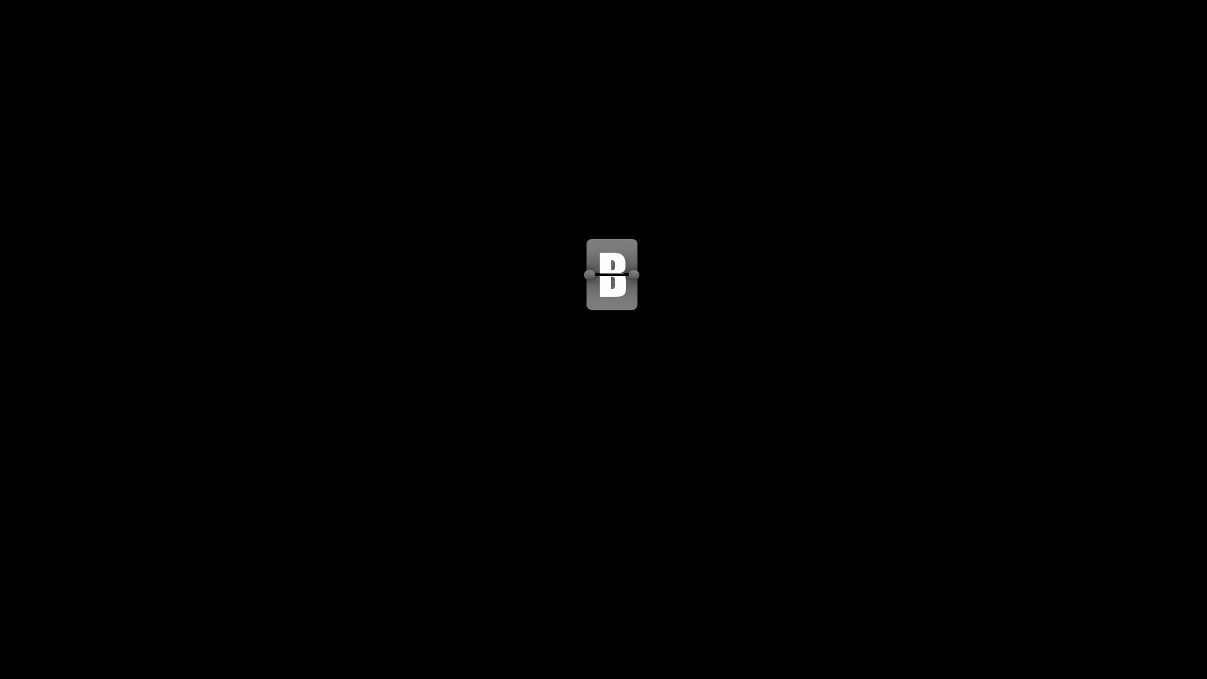
key(Escape)
Step: Look over the letter columns on slide 4 and the A to Z tiles on slide 5
click(82, 412)
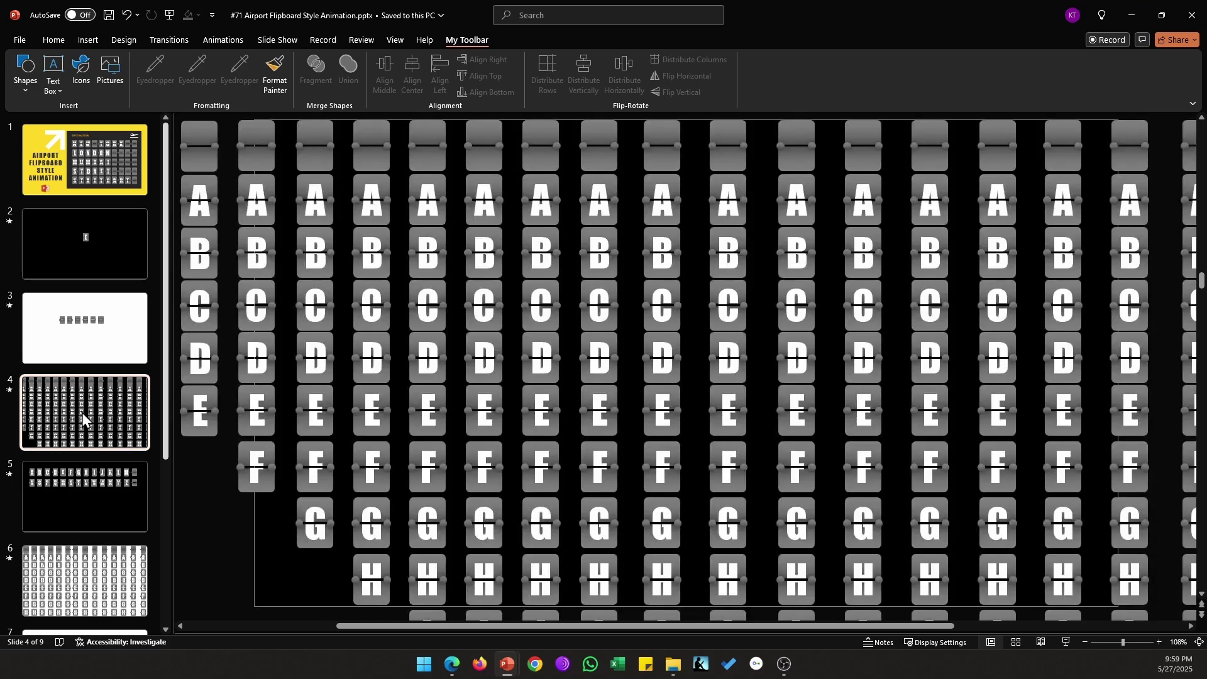
scroll(516, 416, down, 6)
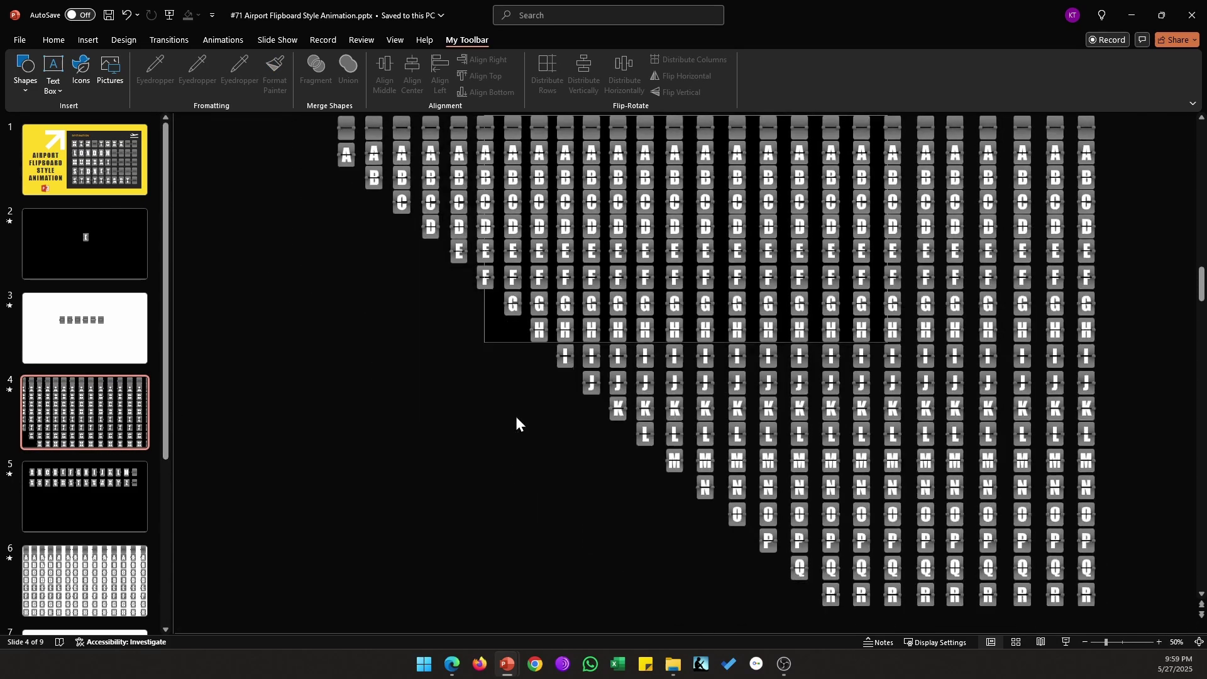
click(514, 420)
key(ctrl+z)
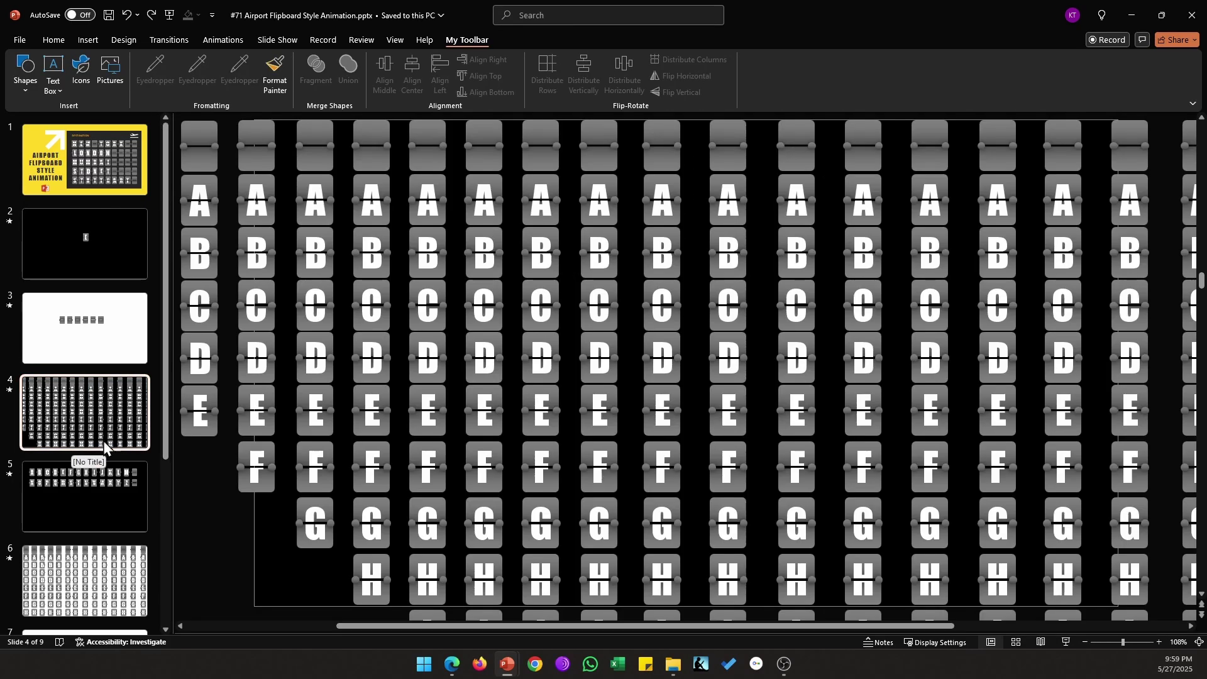
click(99, 484)
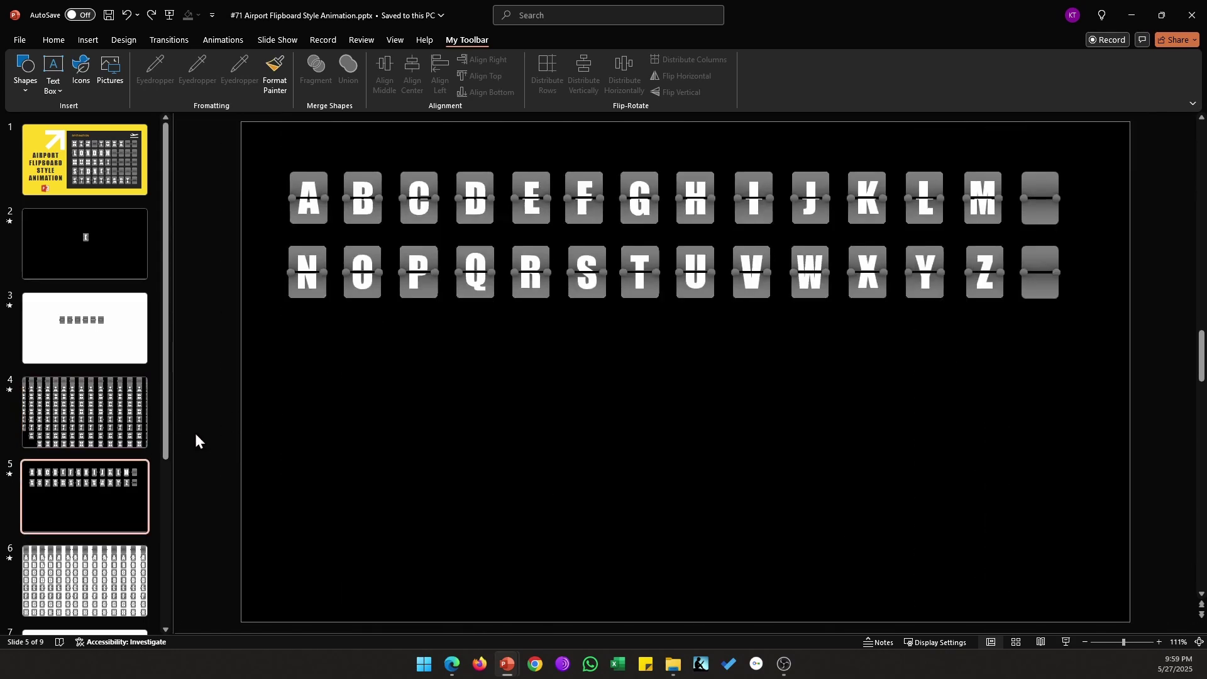
Step: Copy the N, E, W, blank, Y, O, R and K tile stacks from slide 5 and paste them onto slide 2
click(89, 430)
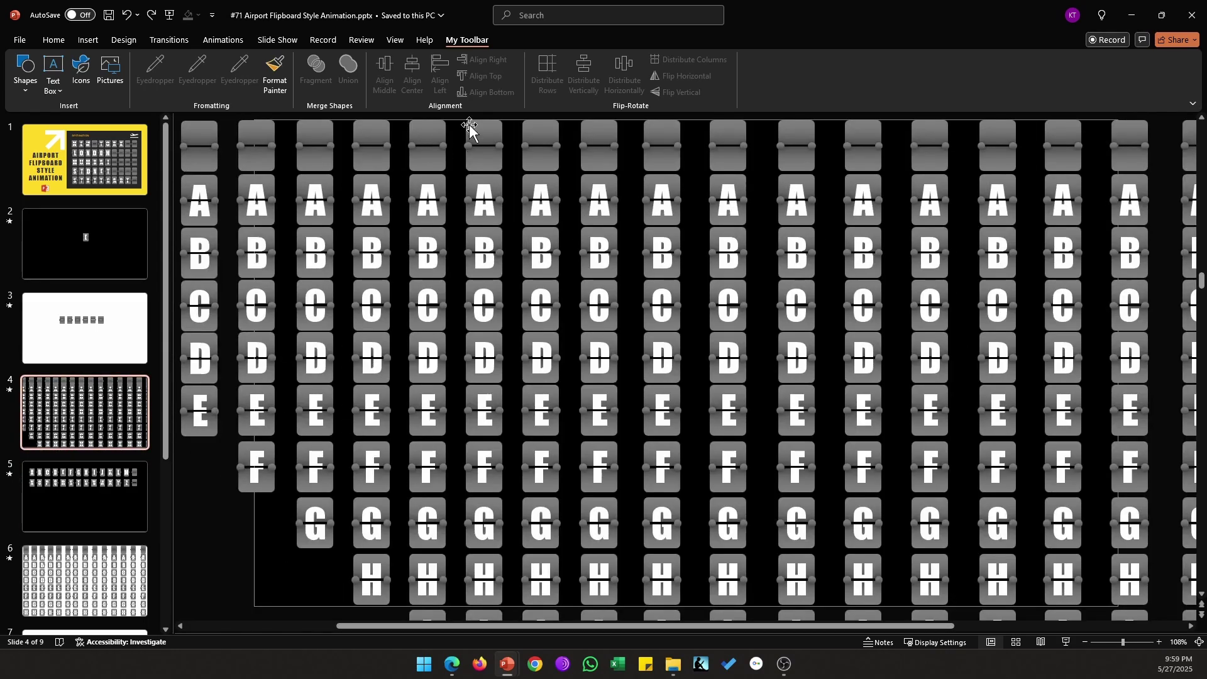
click(88, 496)
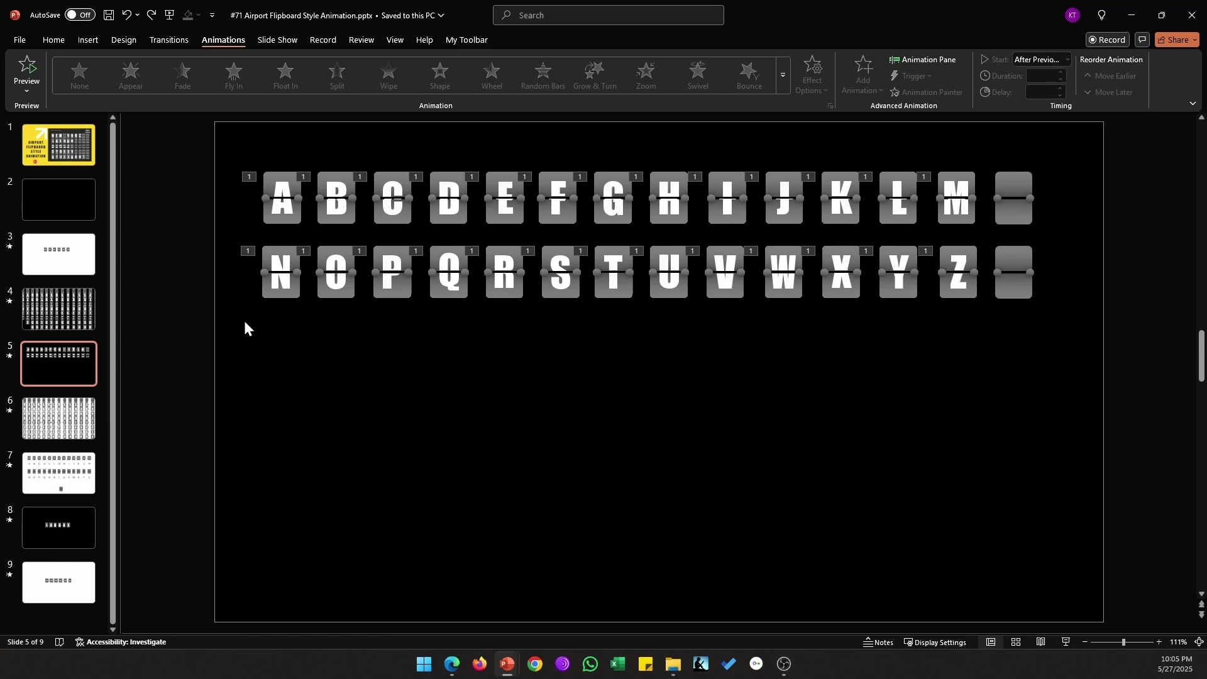
drag(243, 318, 332, 291)
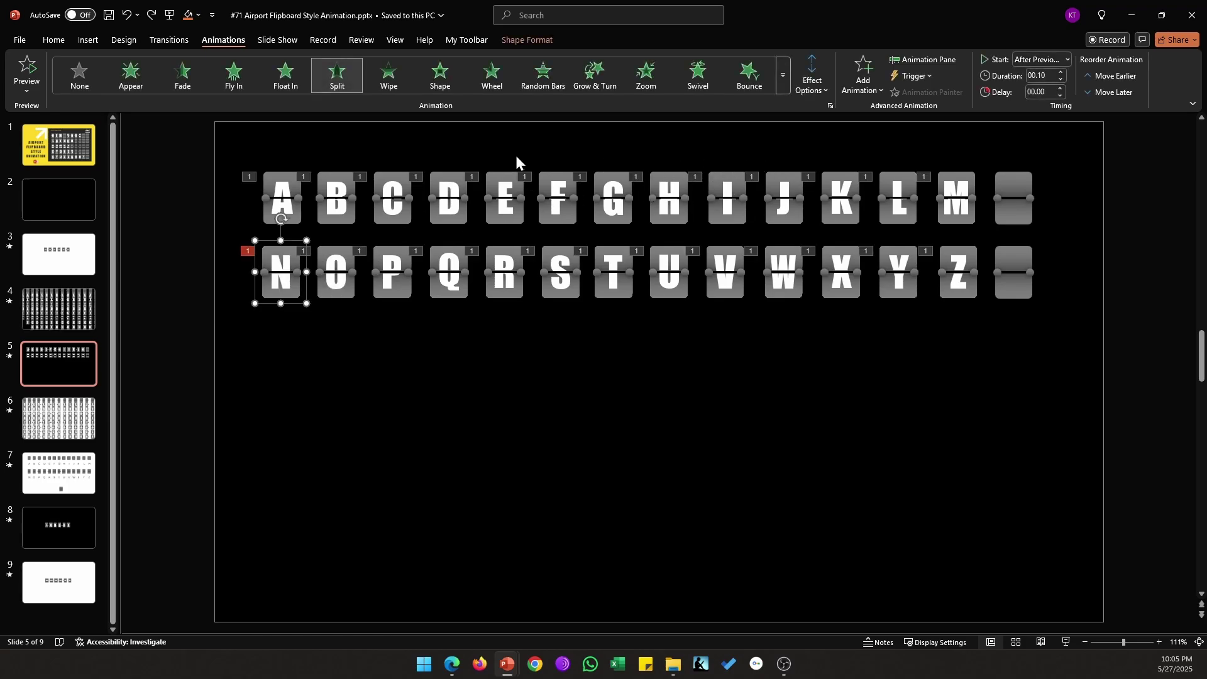
drag(534, 153, 482, 234)
drag(762, 238, 815, 309)
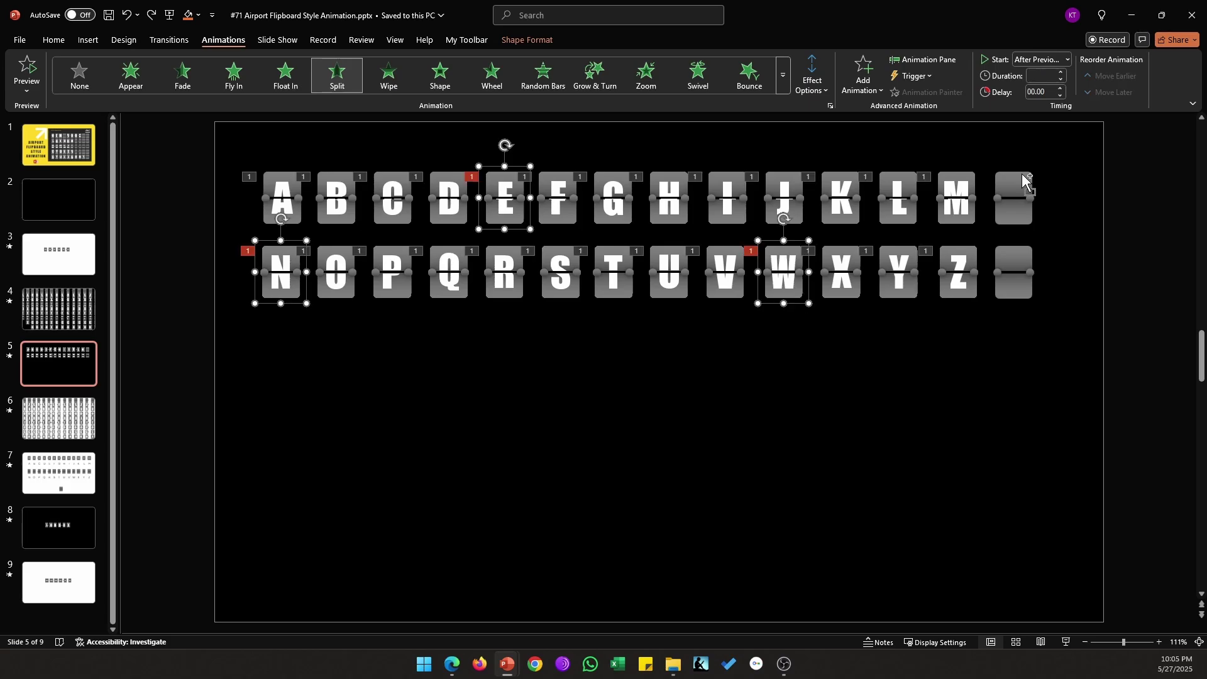
shift+click(1021, 174)
drag(934, 317, 869, 233)
shift+click(308, 248)
shift+click(527, 245)
shift+click(824, 206)
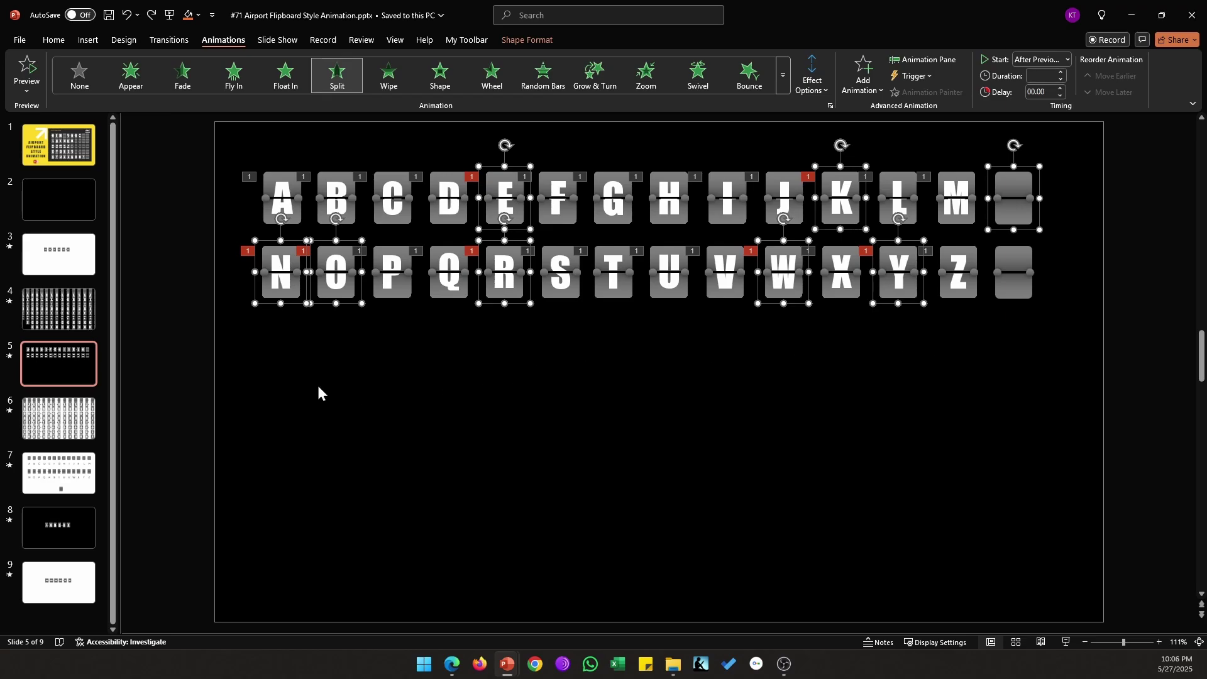
key(Page_Up)
key(Page_Up)
key(Page_Up)
key(ctrl+v)
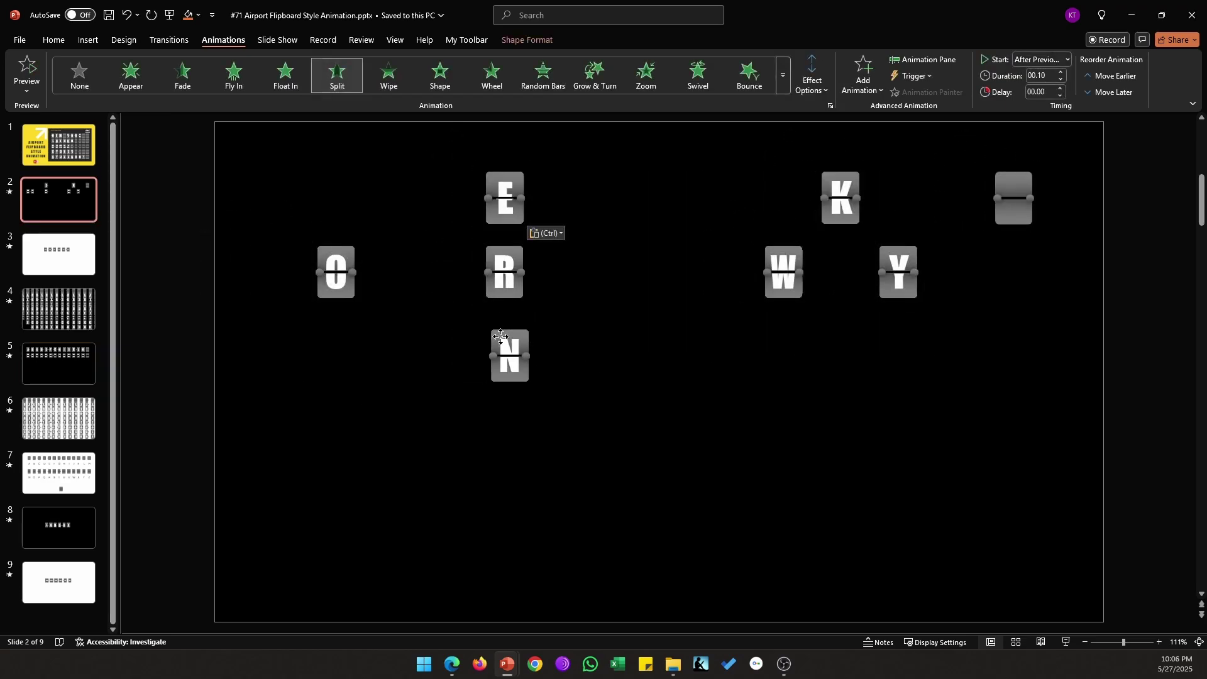
Step: Arrange the pasted tile stacks side by side in the middle of slide 2 to spell NEW YORK, with the blank between the words
click(510, 181)
drag(511, 181, 559, 339)
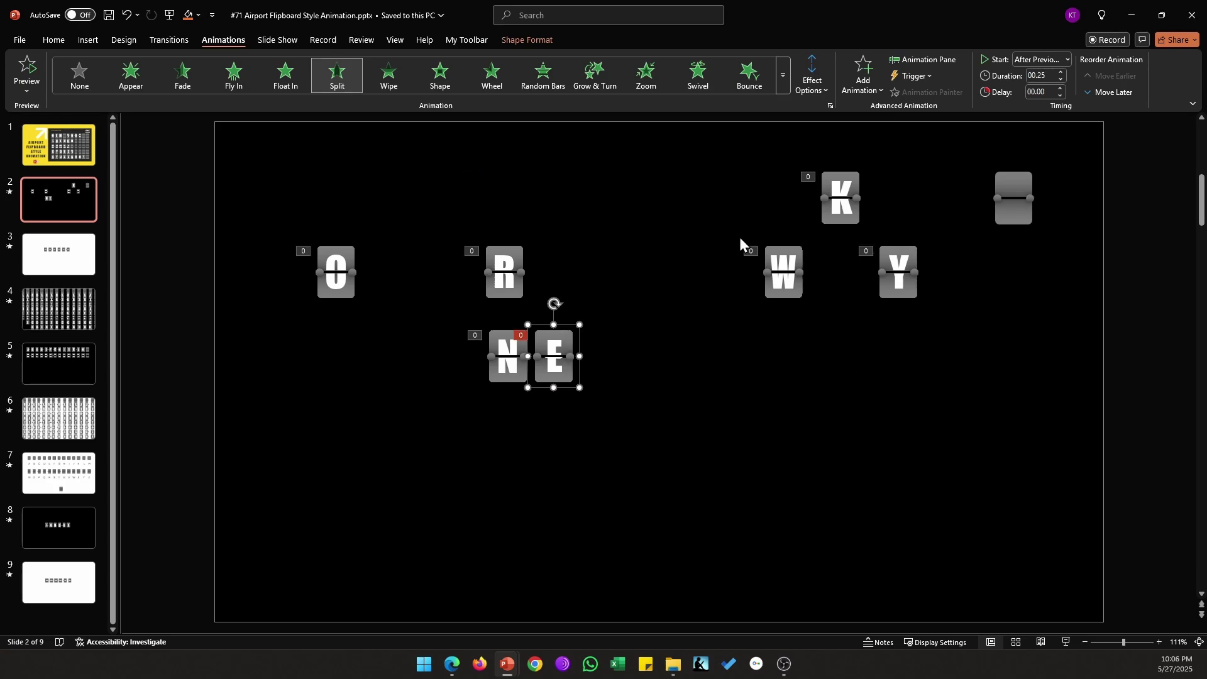
drag(784, 264, 601, 349)
drag(1056, 151, 968, 247)
drag(1013, 198, 647, 356)
drag(898, 271, 693, 355)
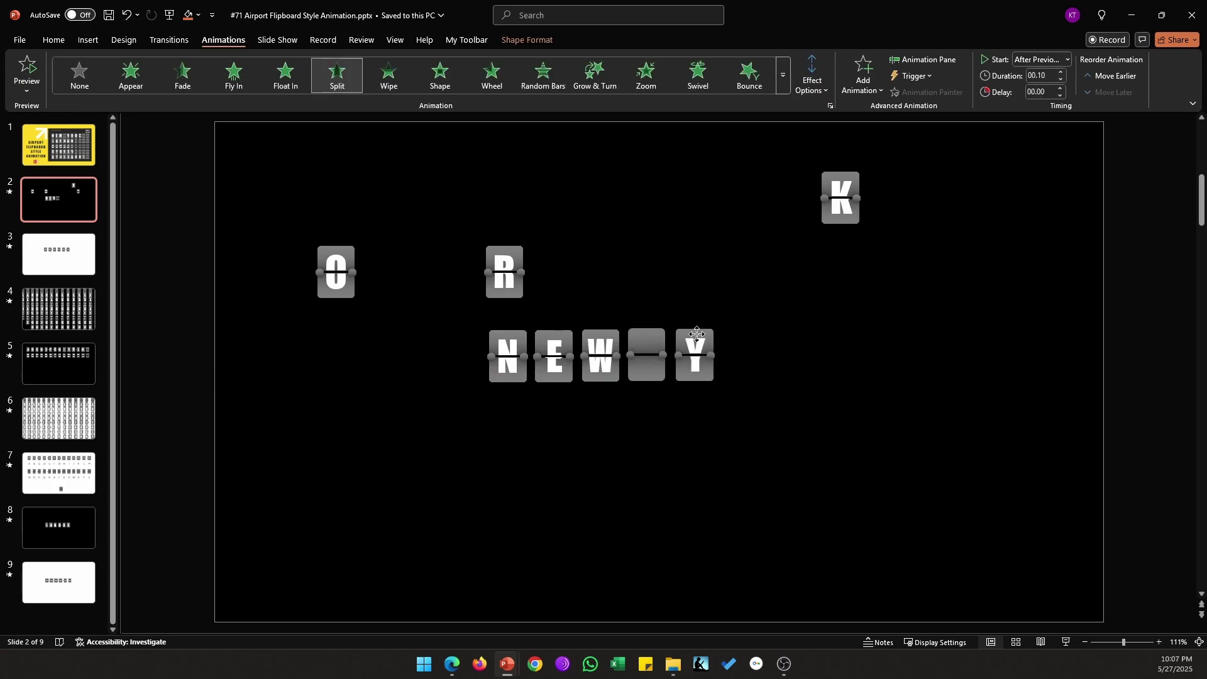
drag(336, 272, 739, 354)
click(504, 272)
drag(505, 277, 784, 354)
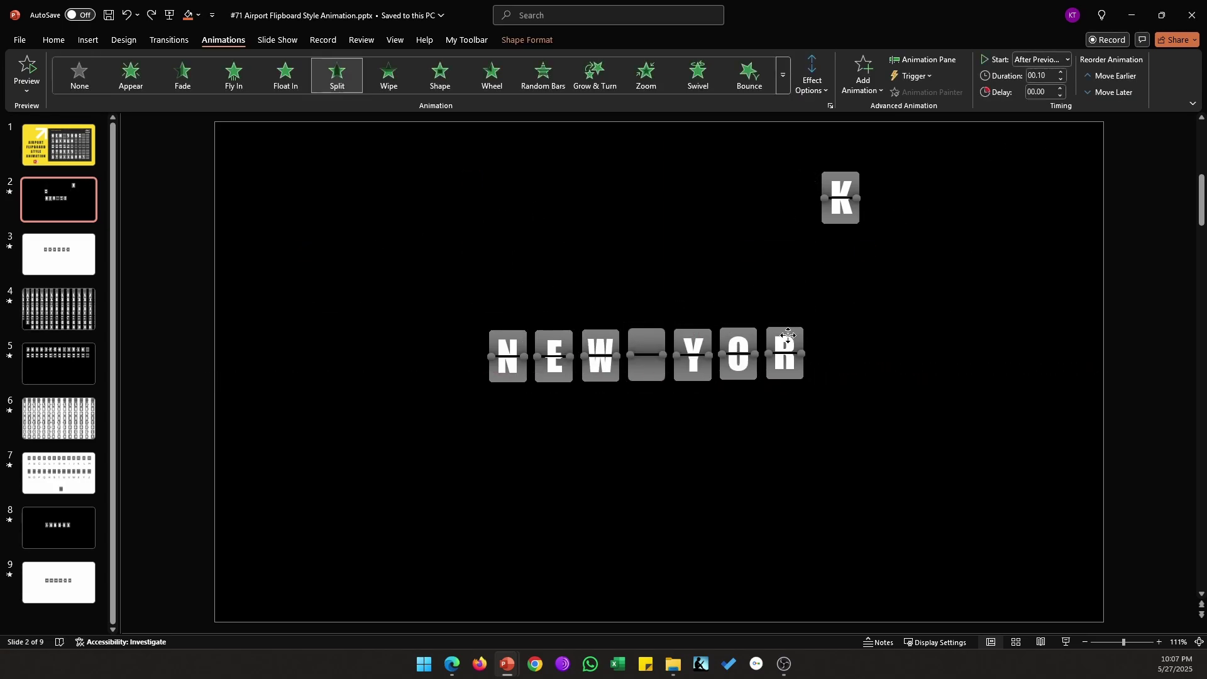
drag(841, 200, 830, 352)
Step: Line up all the NEW YORK tile stacks in one row with Align Middle
drag(878, 407, 444, 297)
click(467, 39)
click(387, 83)
click(885, 429)
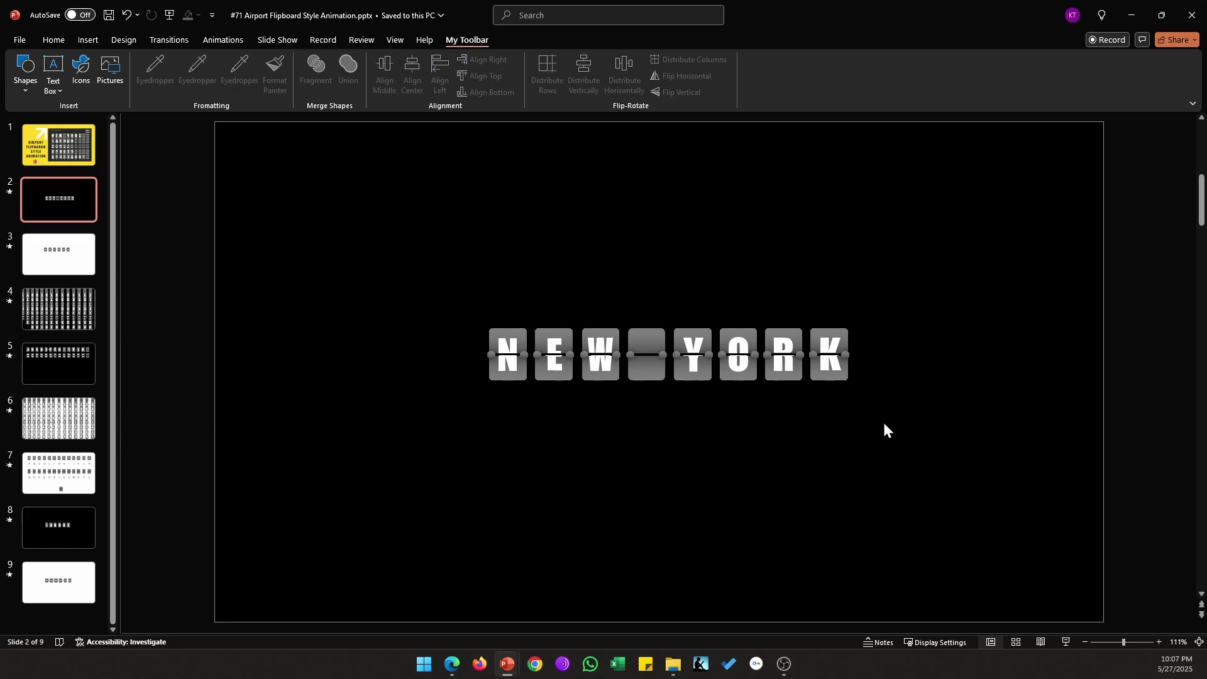
Step: Show the list of slide 2's animations and move the AN to NN effects to the start of the sequence
click(231, 43)
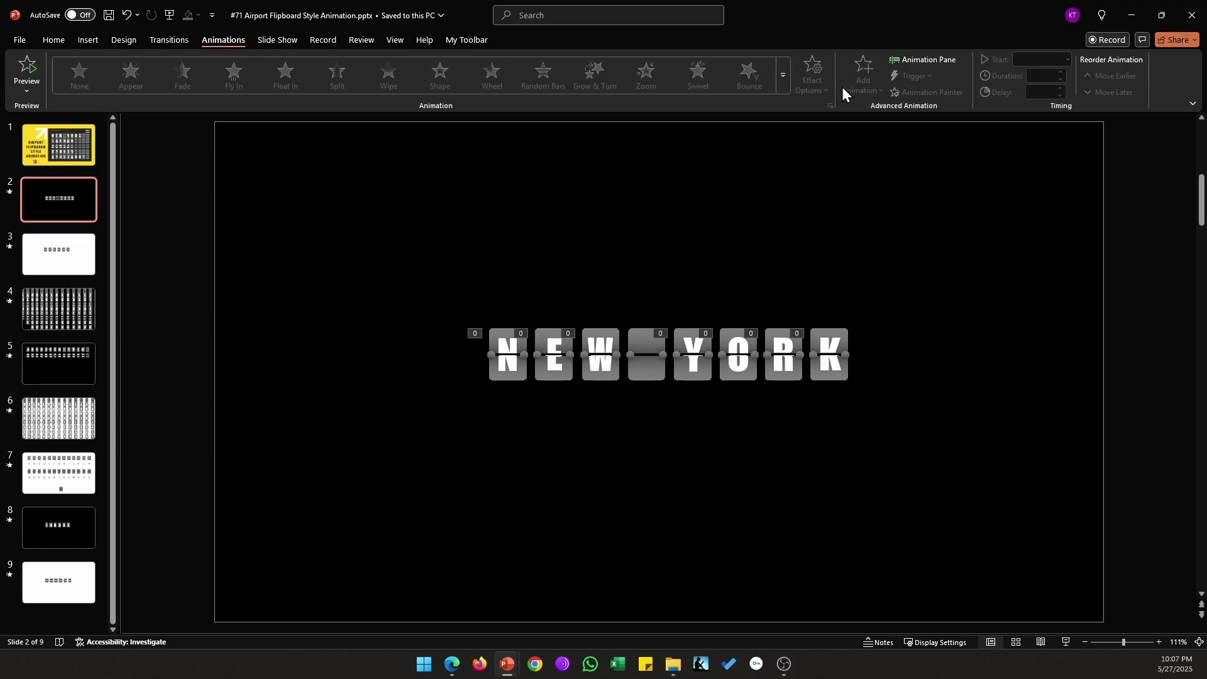
click(925, 60)
mouse_move(1088, 237)
mouse_down()
mouse_move(1089, 251)
mouse_move(1090, 235)
mouse_up()
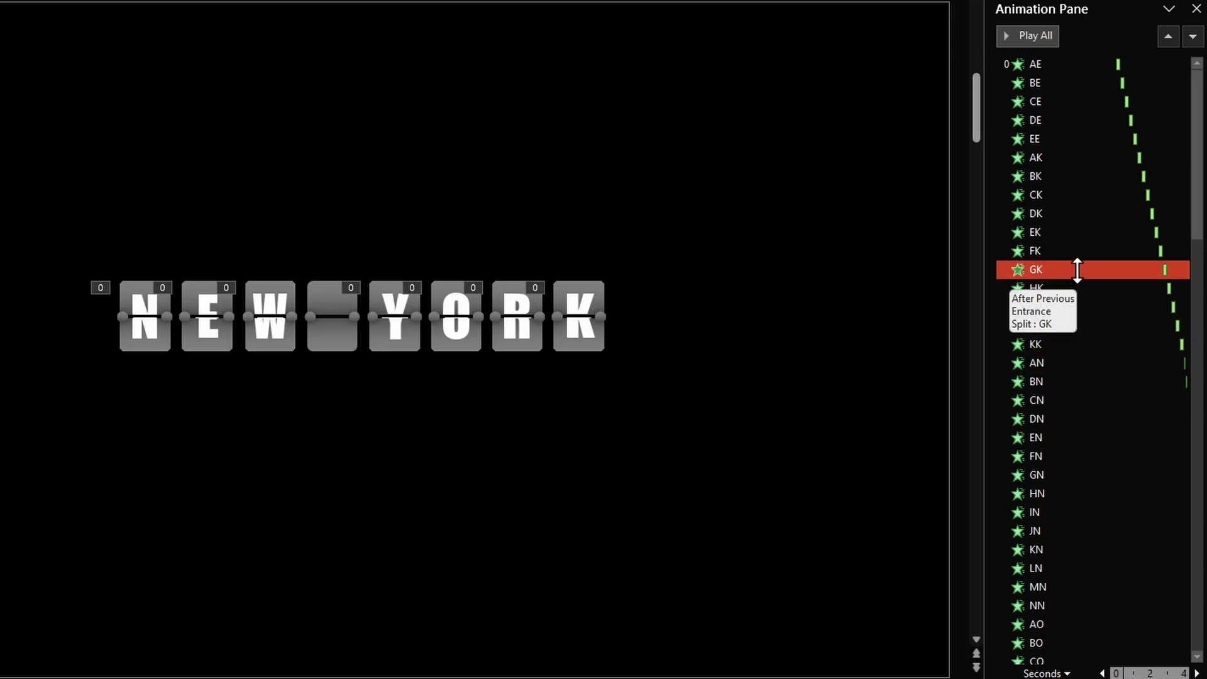
click(1081, 364)
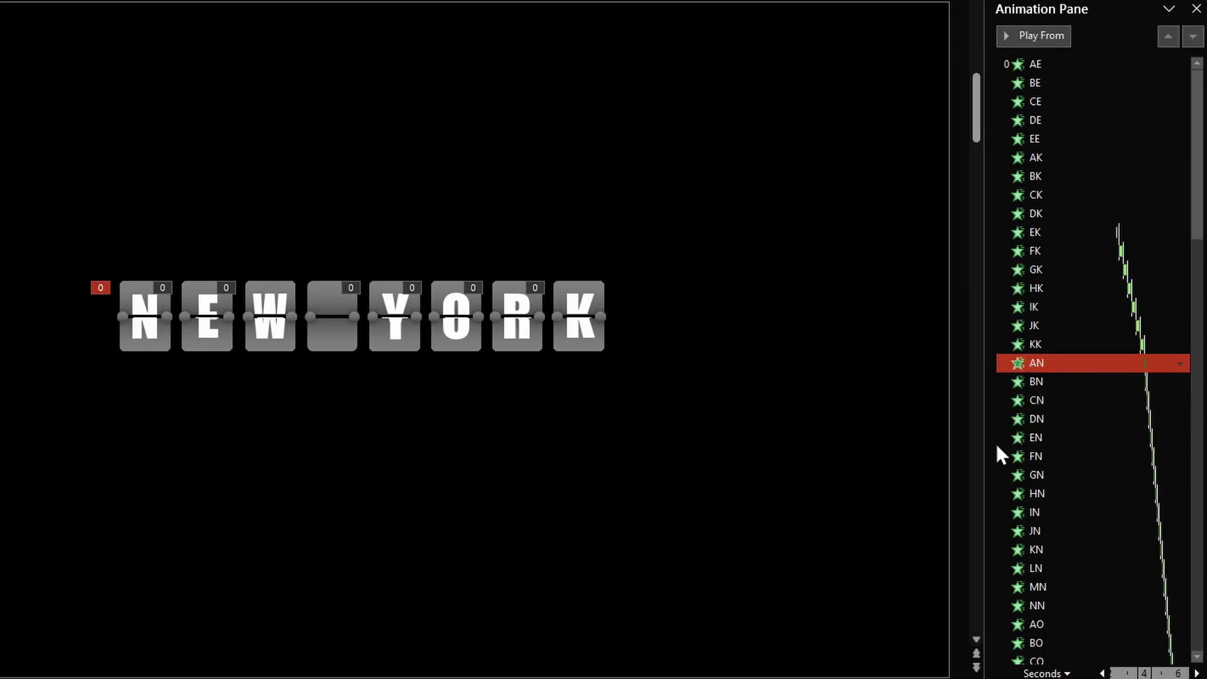
shift+click(1062, 380)
ctrl+click(1069, 438)
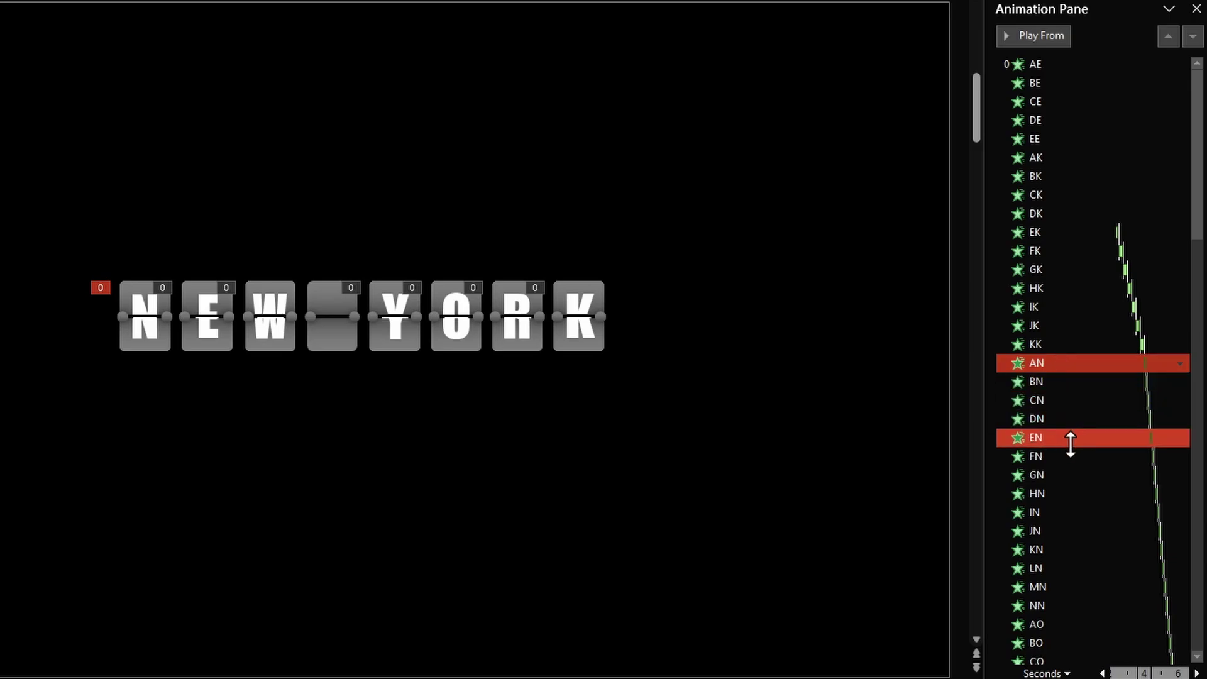
scroll(1071, 445, down, 3)
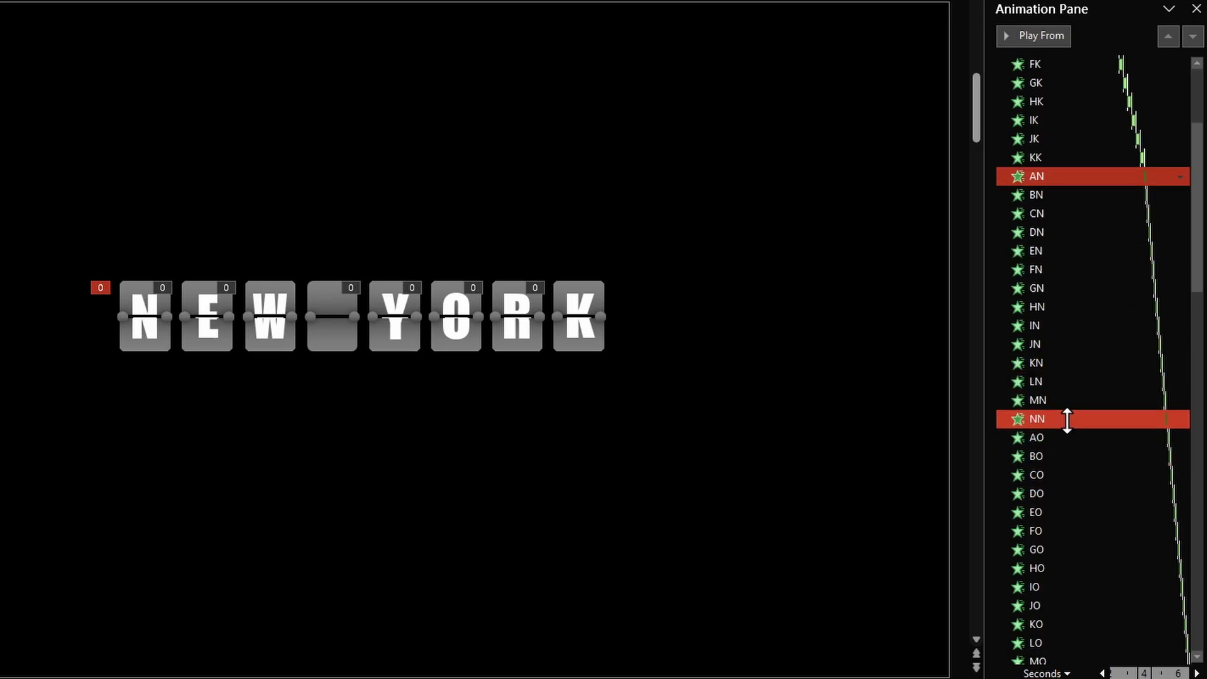
shift+click(1067, 417)
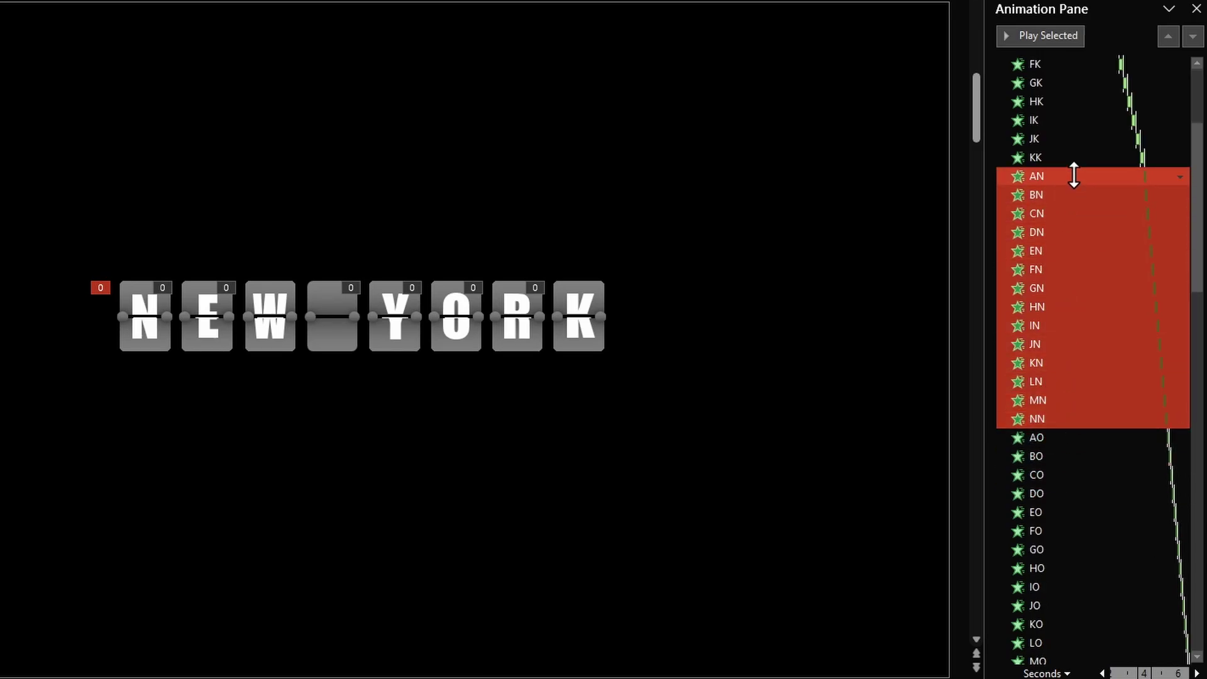
drag(1074, 177, 1069, 58)
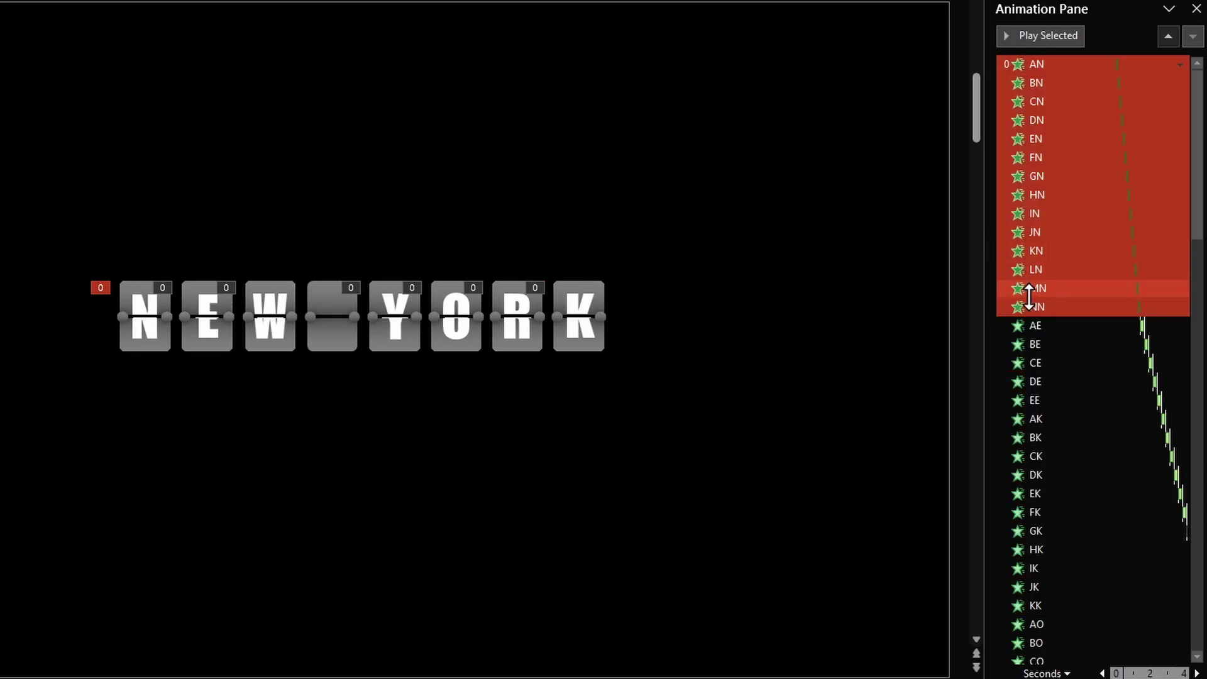
Step: Move the AW to WW effects directly after EE in the animation order
click(1049, 326)
shift+click(1050, 401)
scroll(1052, 400, down, 3)
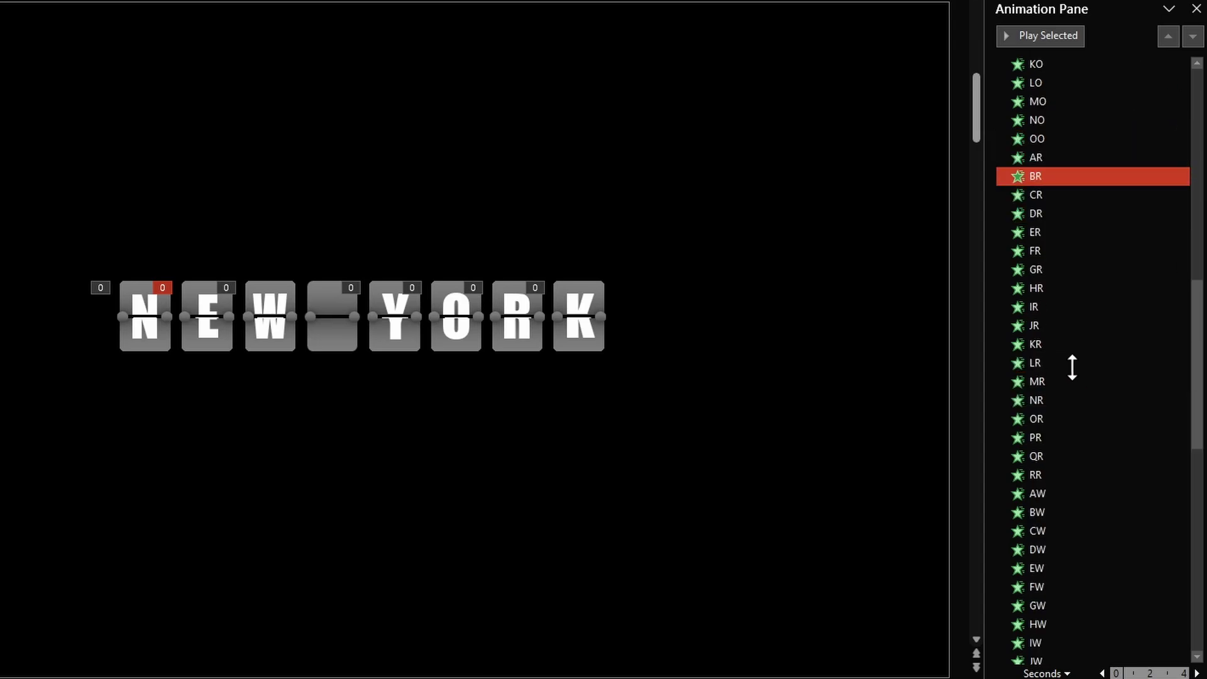
scroll(1072, 368, down, 6)
click(1073, 364)
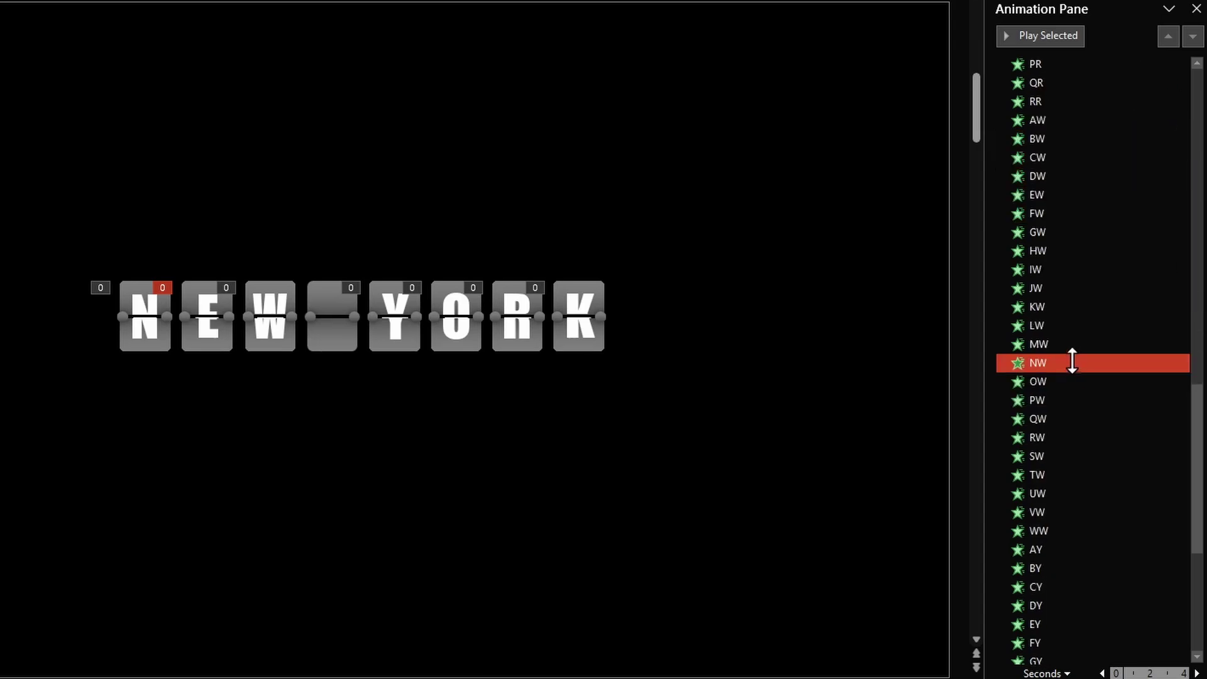
click(1075, 117)
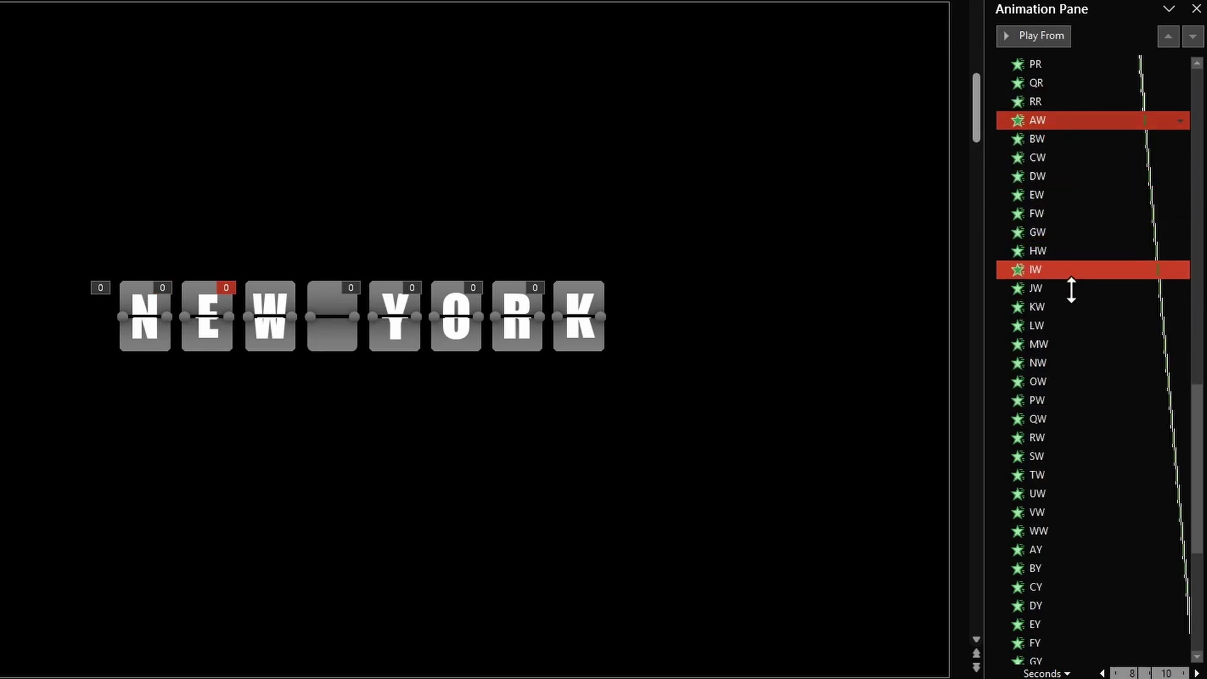
shift+click(1059, 531)
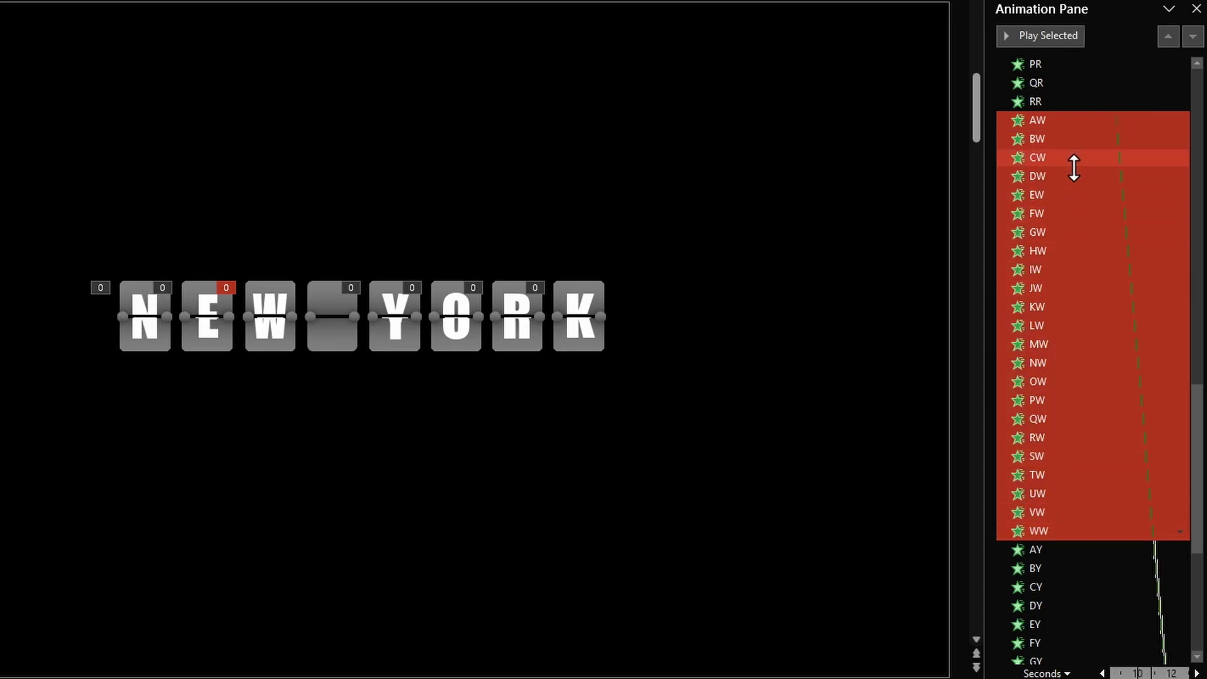
drag(1067, 22, 1063, 341)
Step: Move the AY to YY effects directly after WW in the animation order
click(1063, 344)
scroll(1064, 339, down, 10)
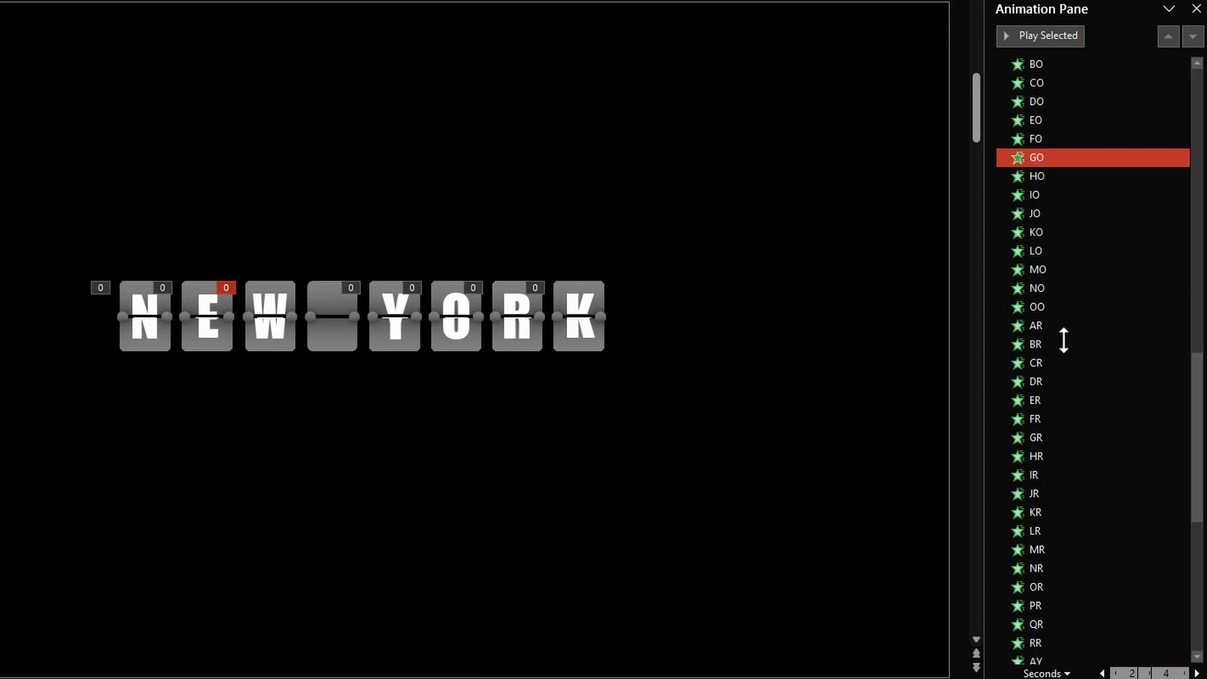
click(1064, 338)
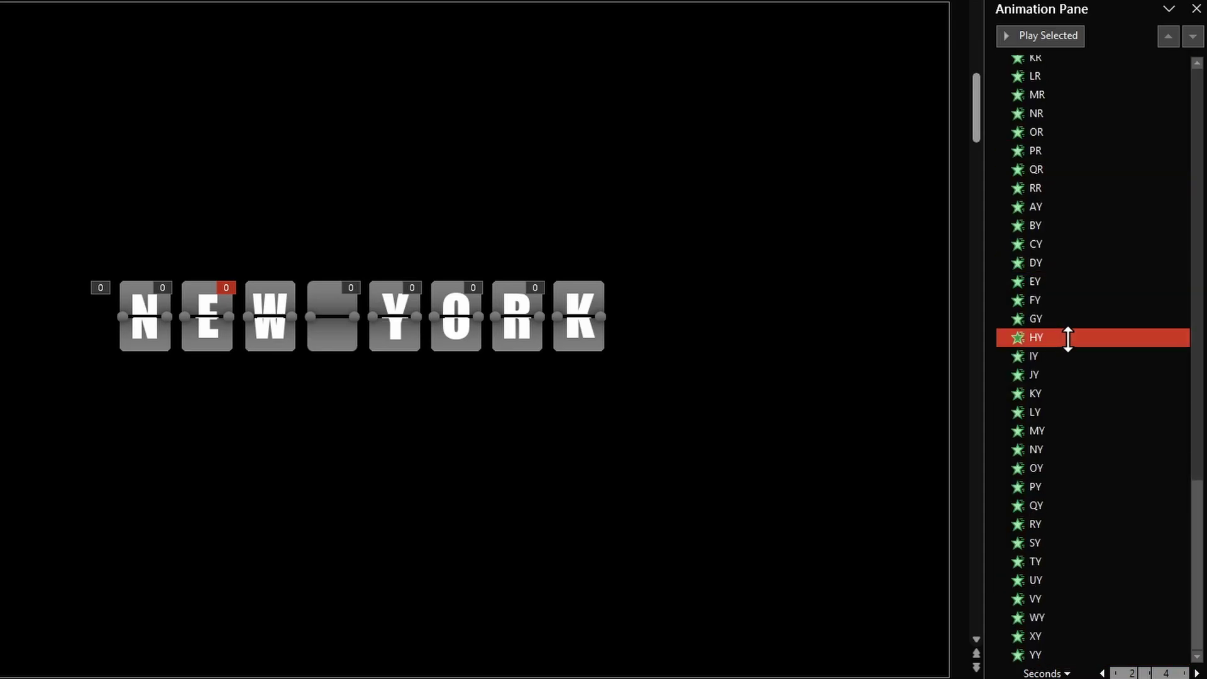
click(1072, 206)
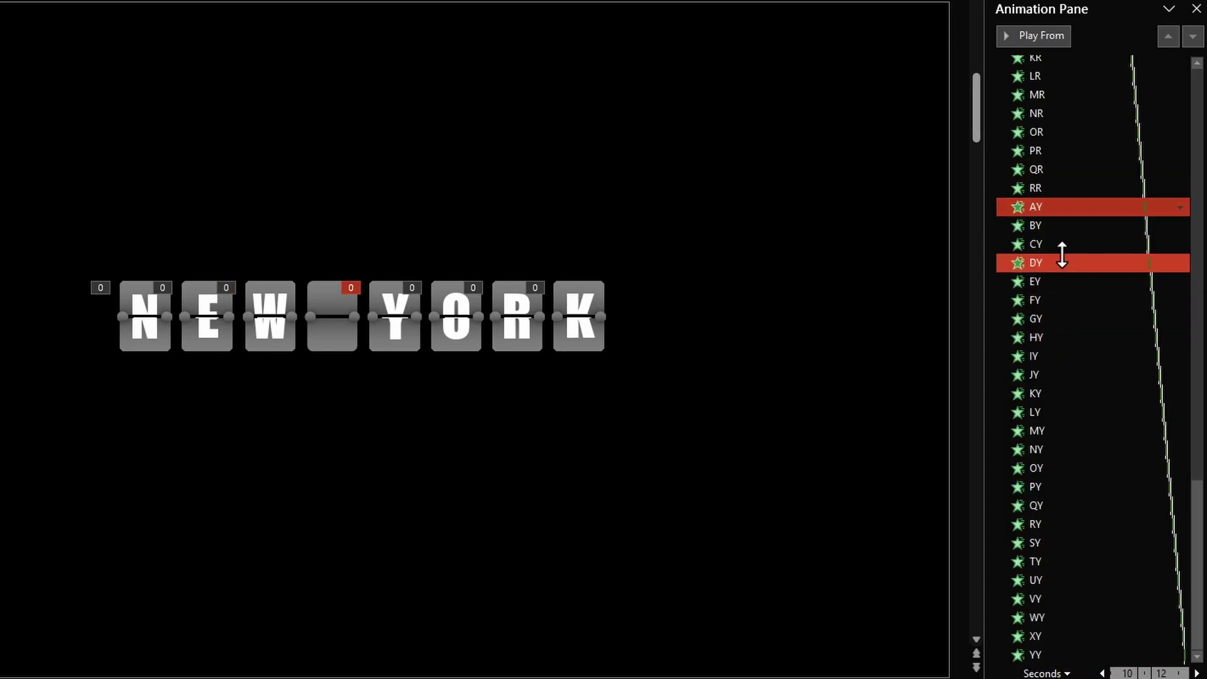
shift+click(1048, 653)
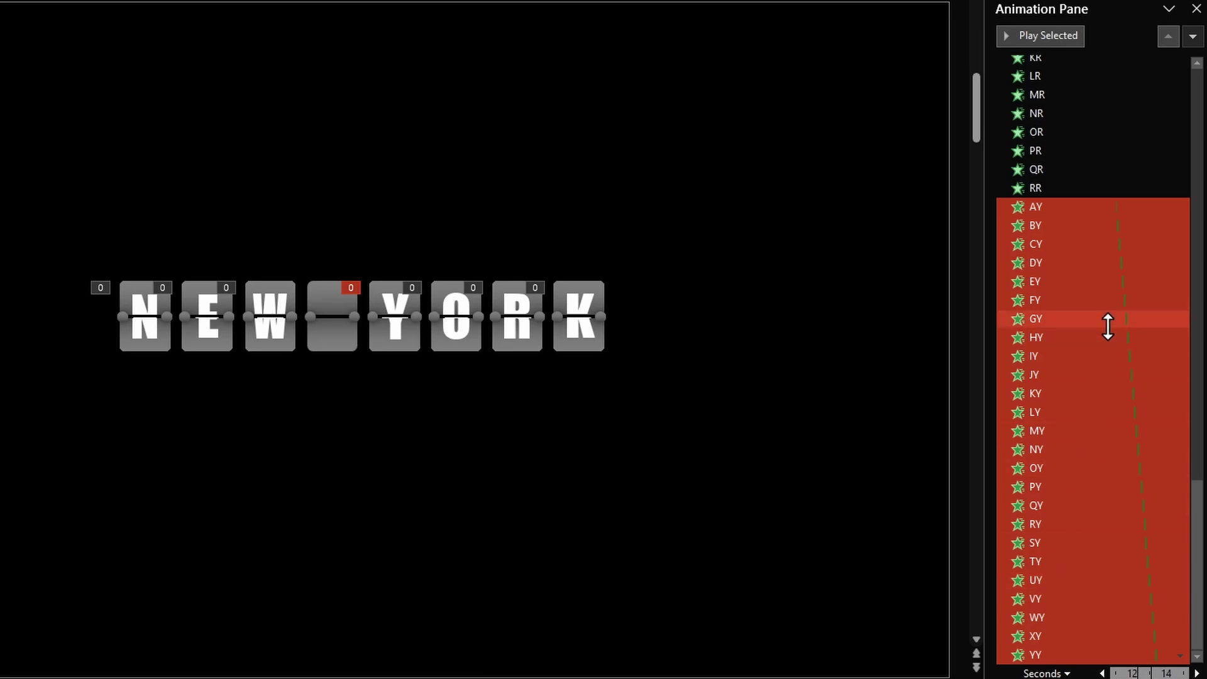
drag(1079, 217, 1056, 183)
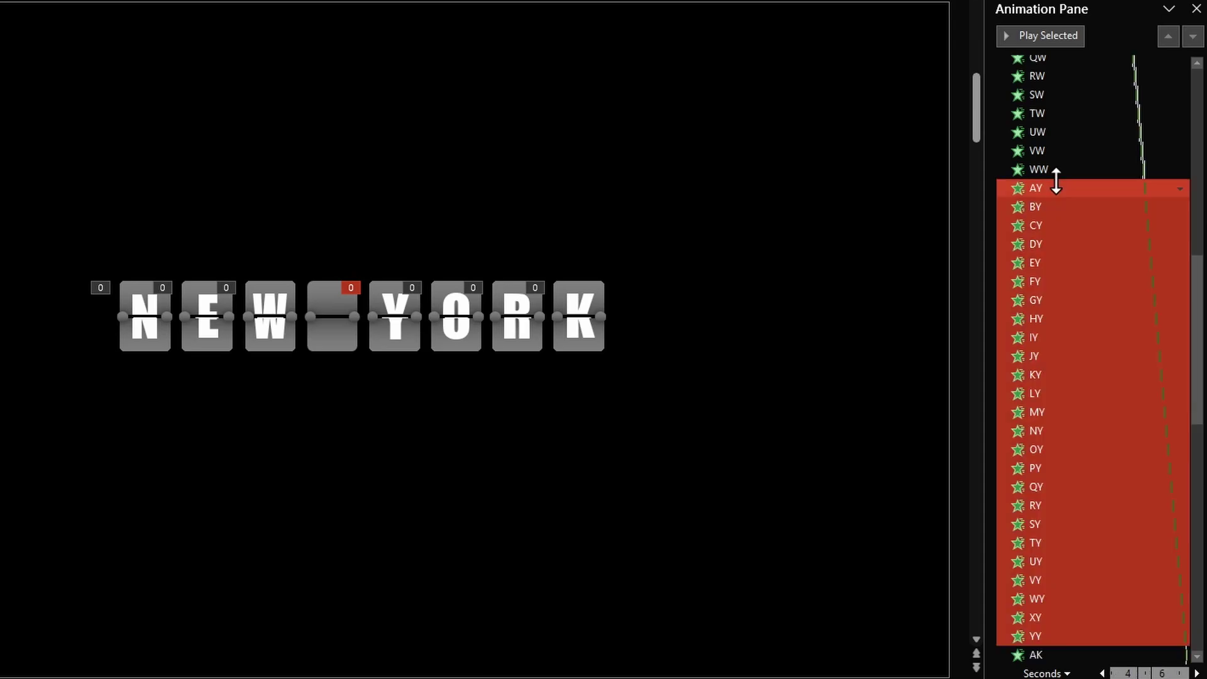
Step: Move the AO to OO effects directly after YY, ahead of the K effects
scroll(1034, 343, down, 5)
scroll(1035, 343, down, 3)
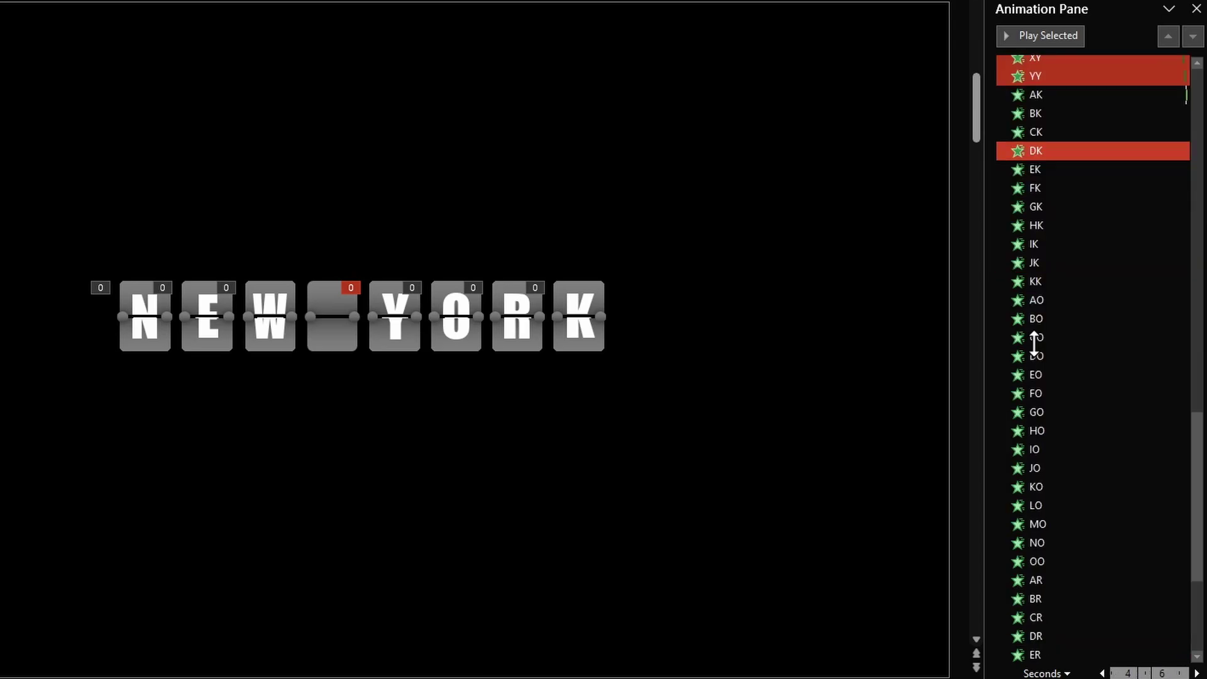
click(1049, 300)
ctrl+click(1047, 561)
shift+click(1047, 562)
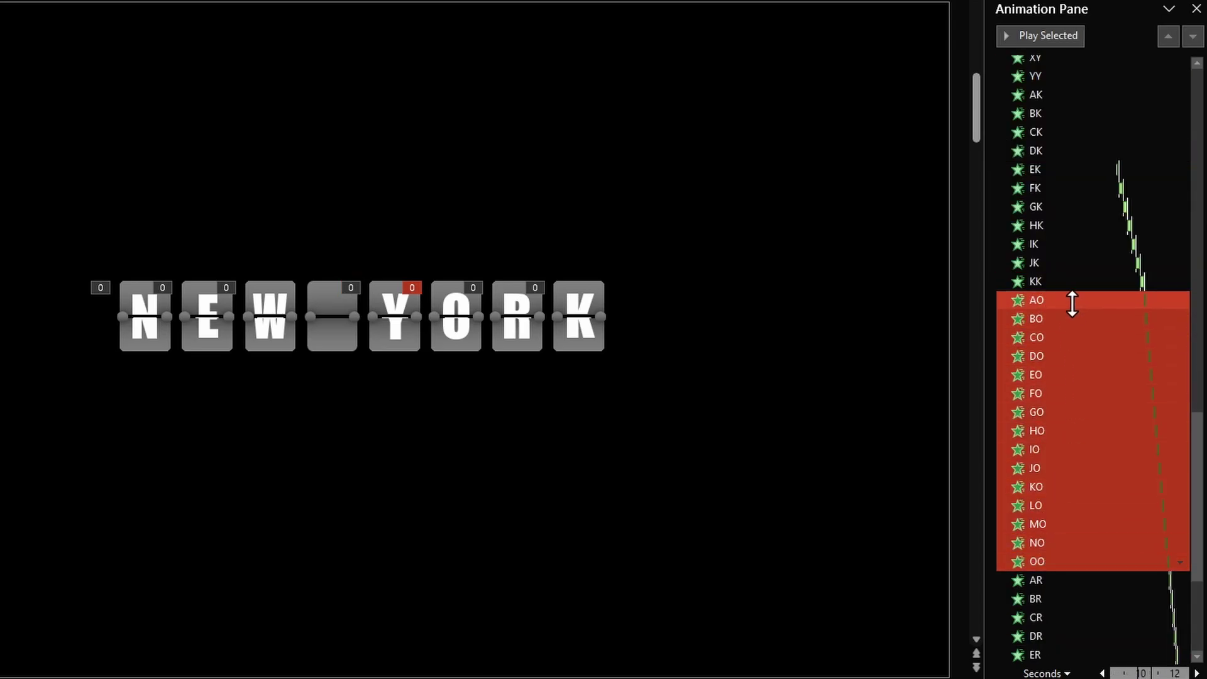
drag(1070, 303, 1080, 85)
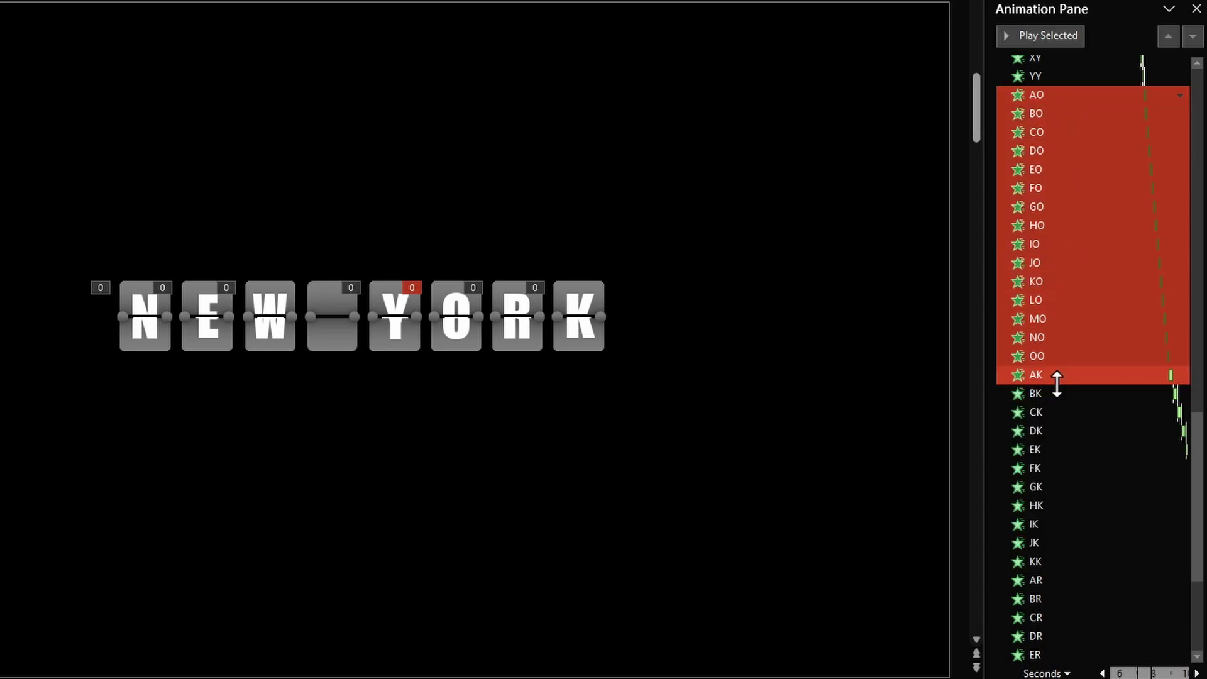
Step: Move the AR to RR effects directly after OO, leaving the AK to KK effects last
scroll(1057, 383, down, 4)
click(1063, 337)
shift+click(1067, 654)
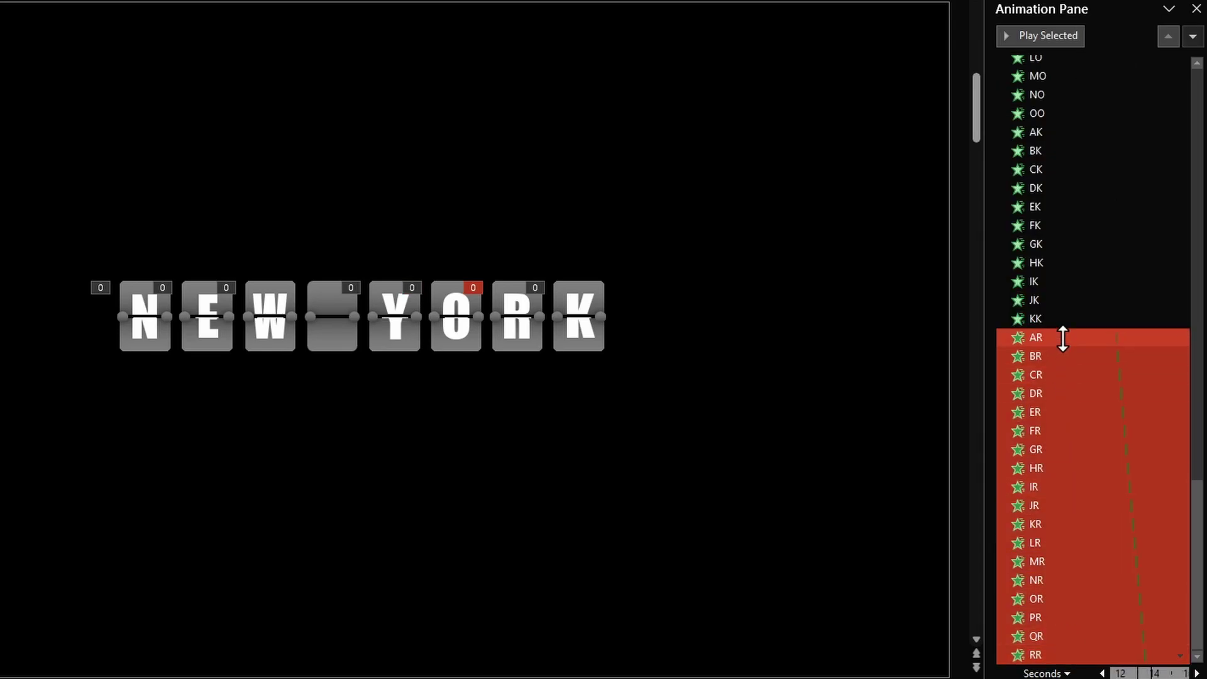
drag(1063, 337, 1054, 308)
scroll(1055, 494, down, 3)
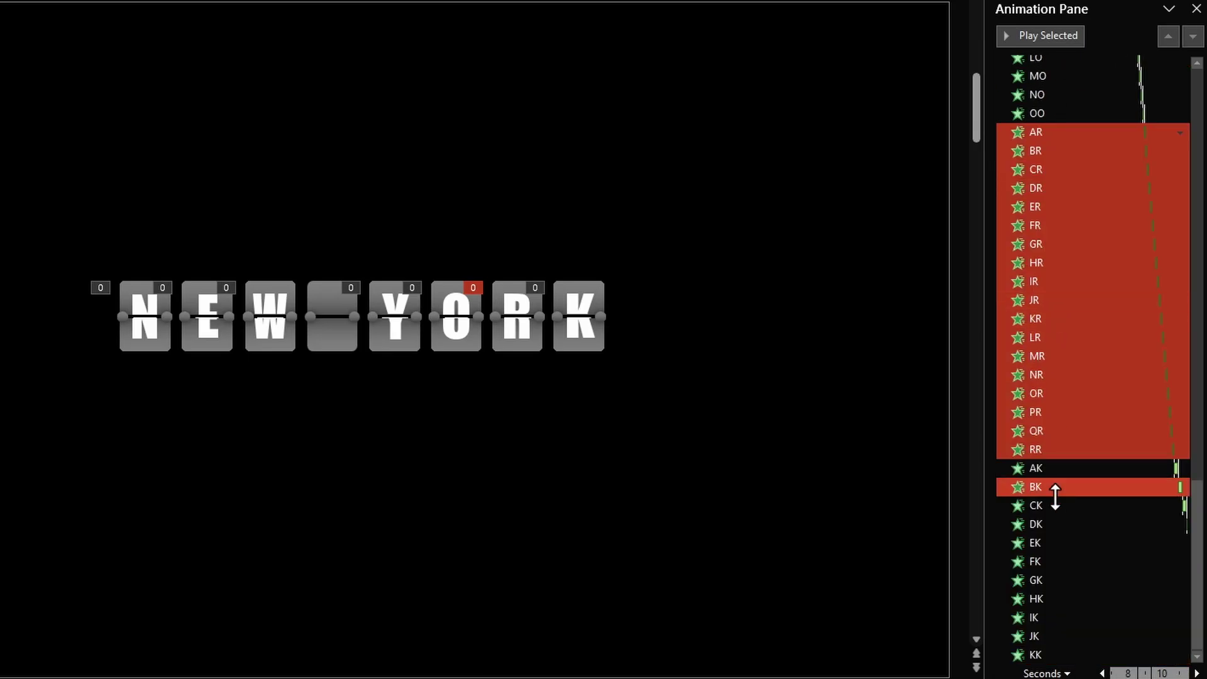
Step: Preview slide 2's reordered NEW YORK flip animation as a slide show and return to editing
click(753, 447)
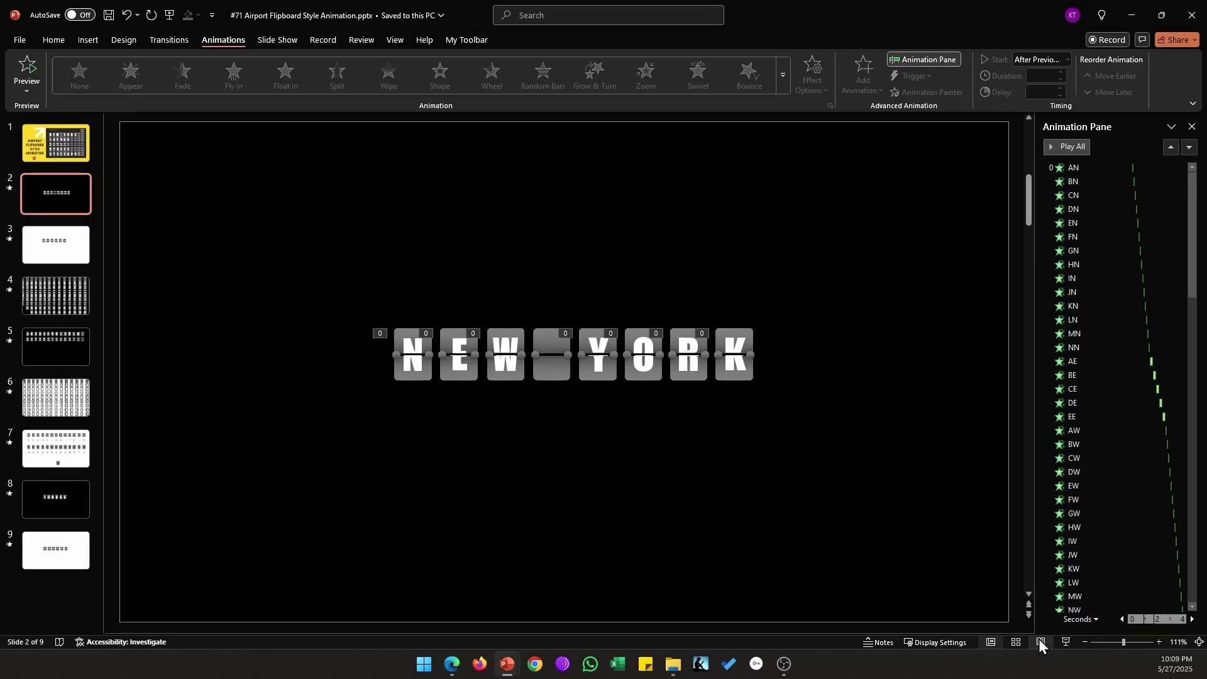
click(1063, 641)
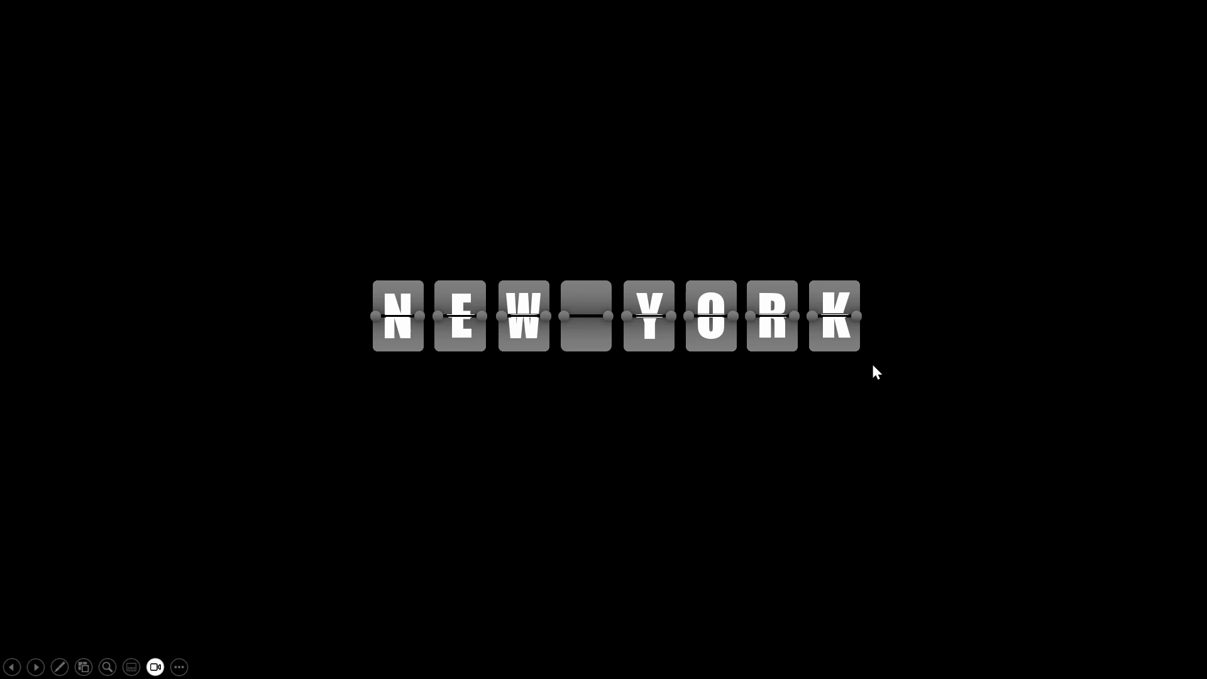
key(Escape)
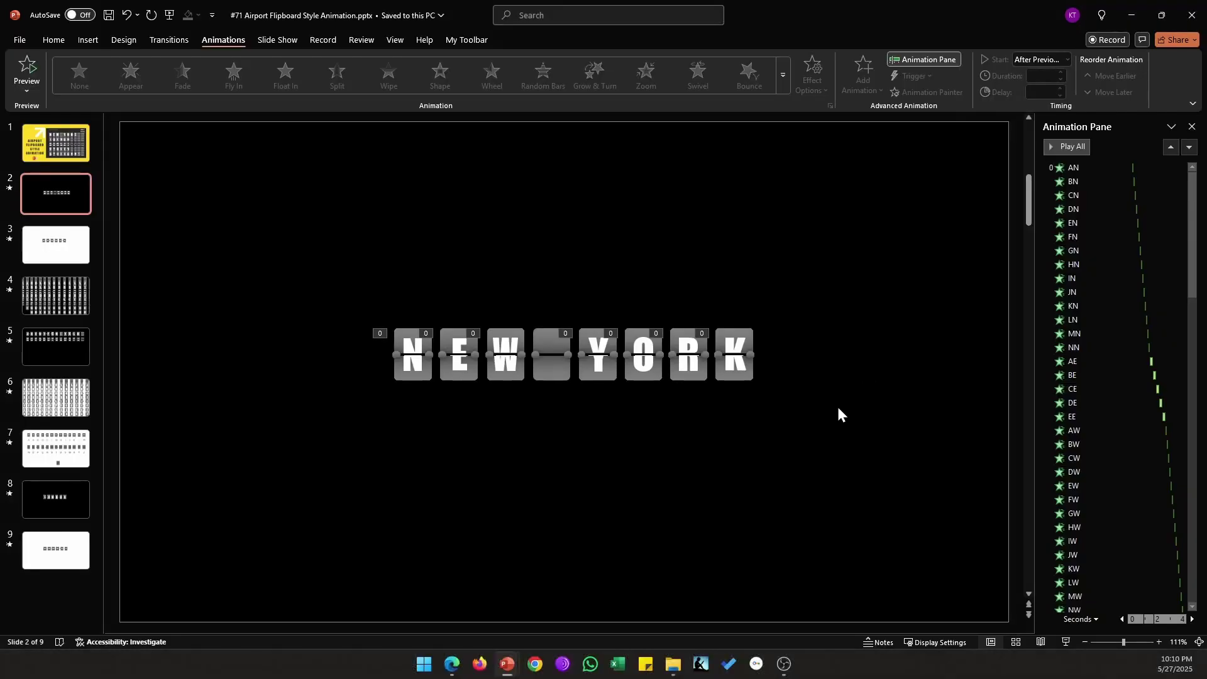
Step: Change the duration of the K tile's flip effects and preview slide 2 as a slide show
drag(790, 420, 715, 314)
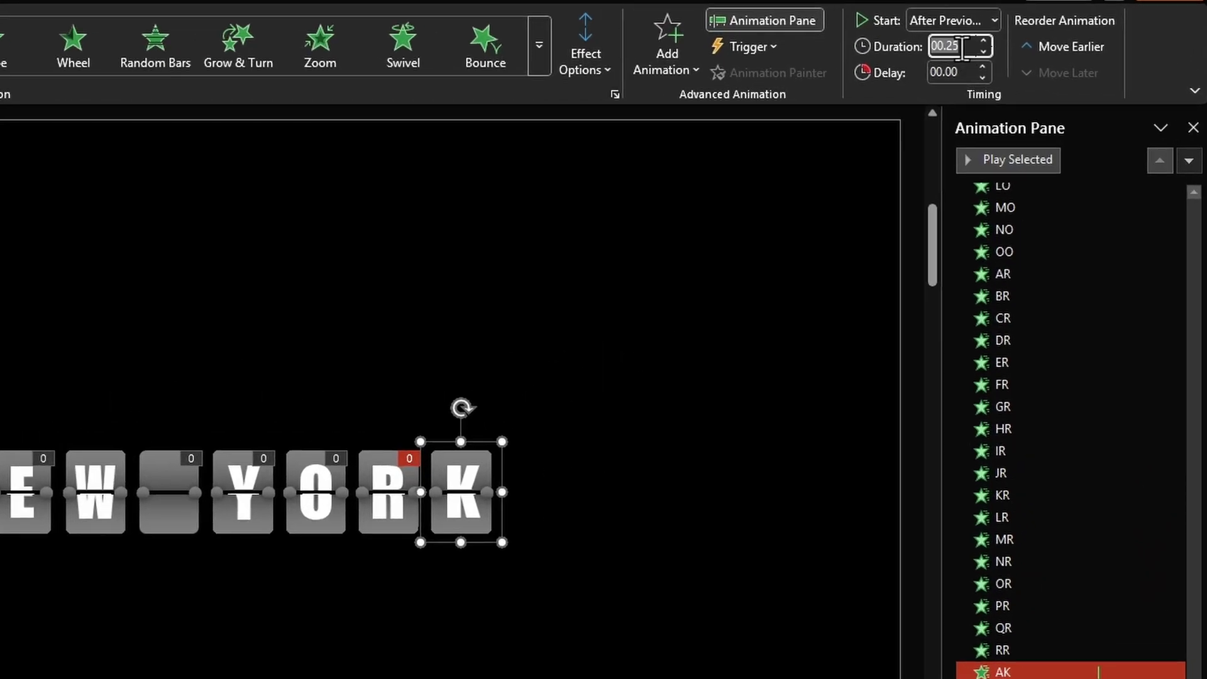
click(964, 47)
key(BackSpace)
key(Tab)
key(shift+F5)
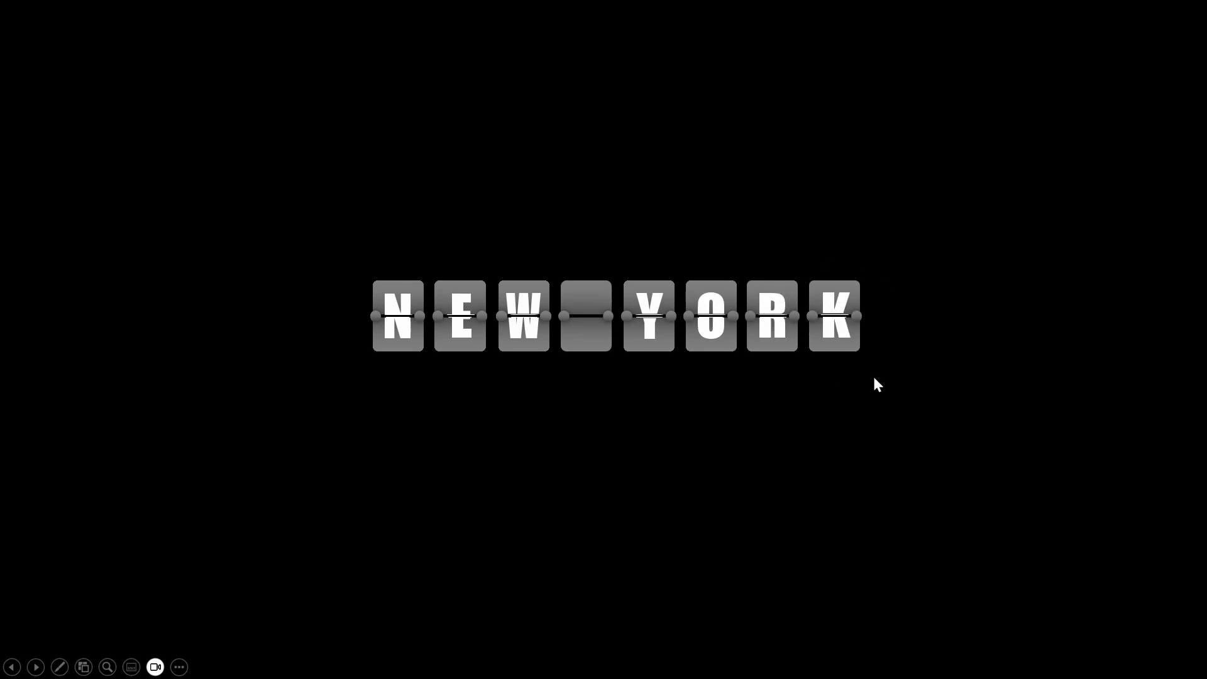
key(Escape)
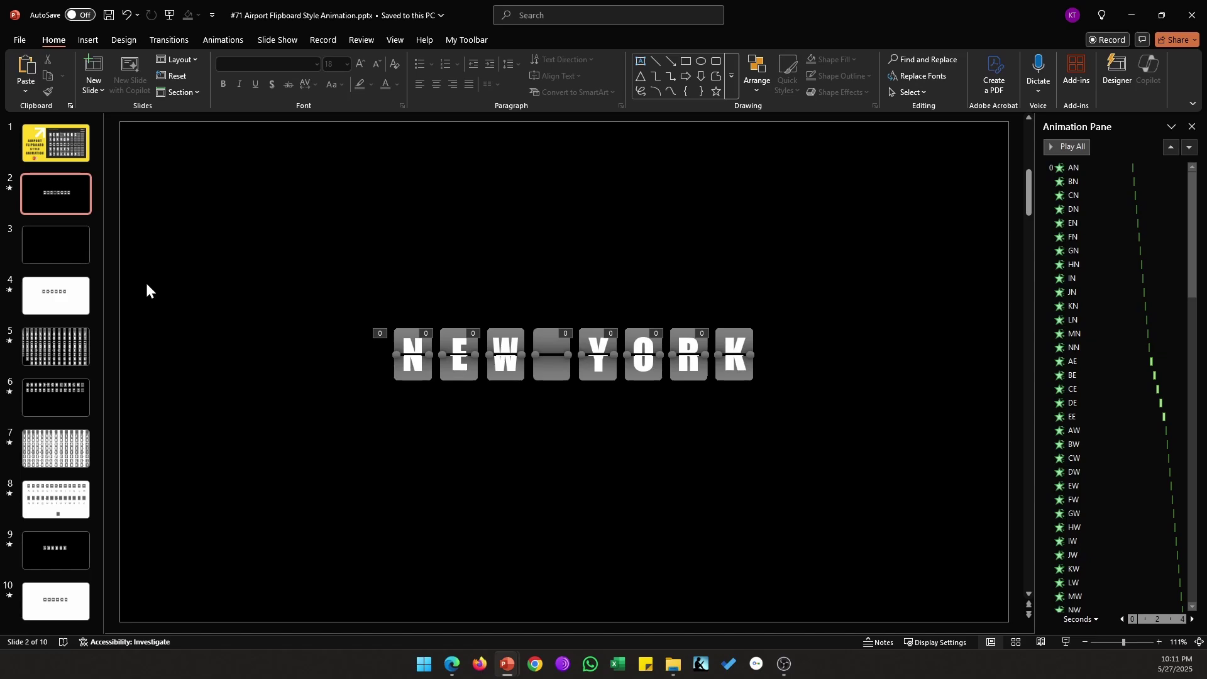
Step: Copy the animated L, O, N and D tile stacks from slide 6 onto the blank slide 3
click(56, 145)
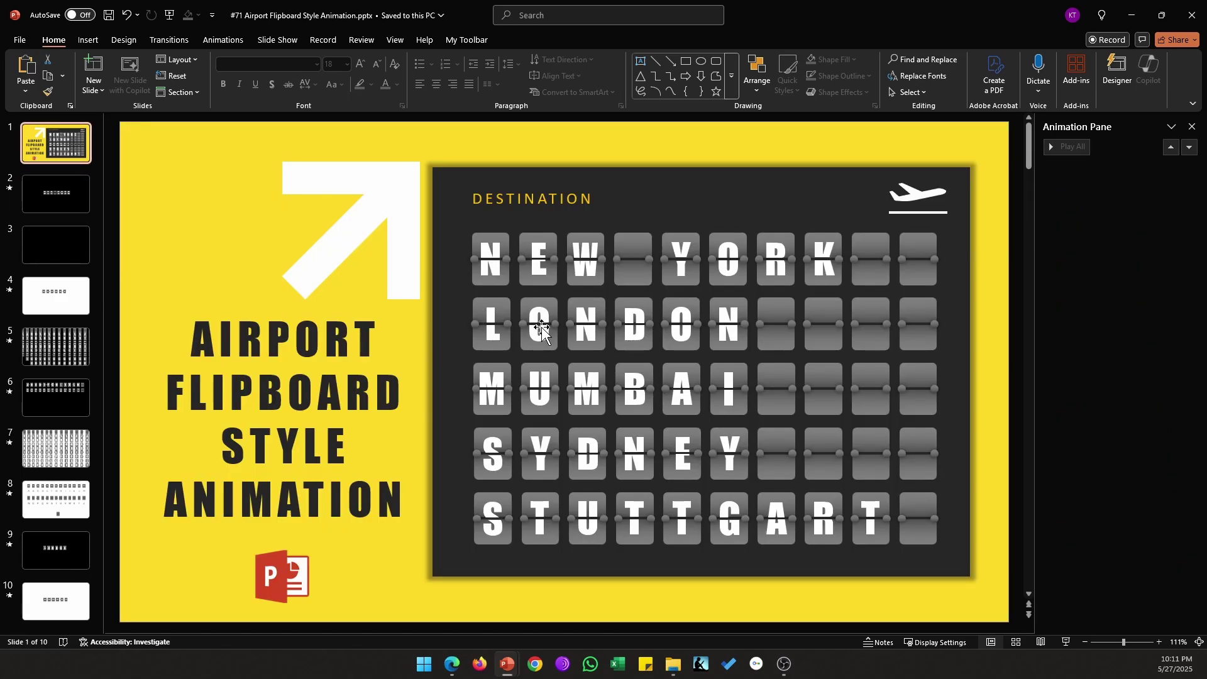
click(61, 397)
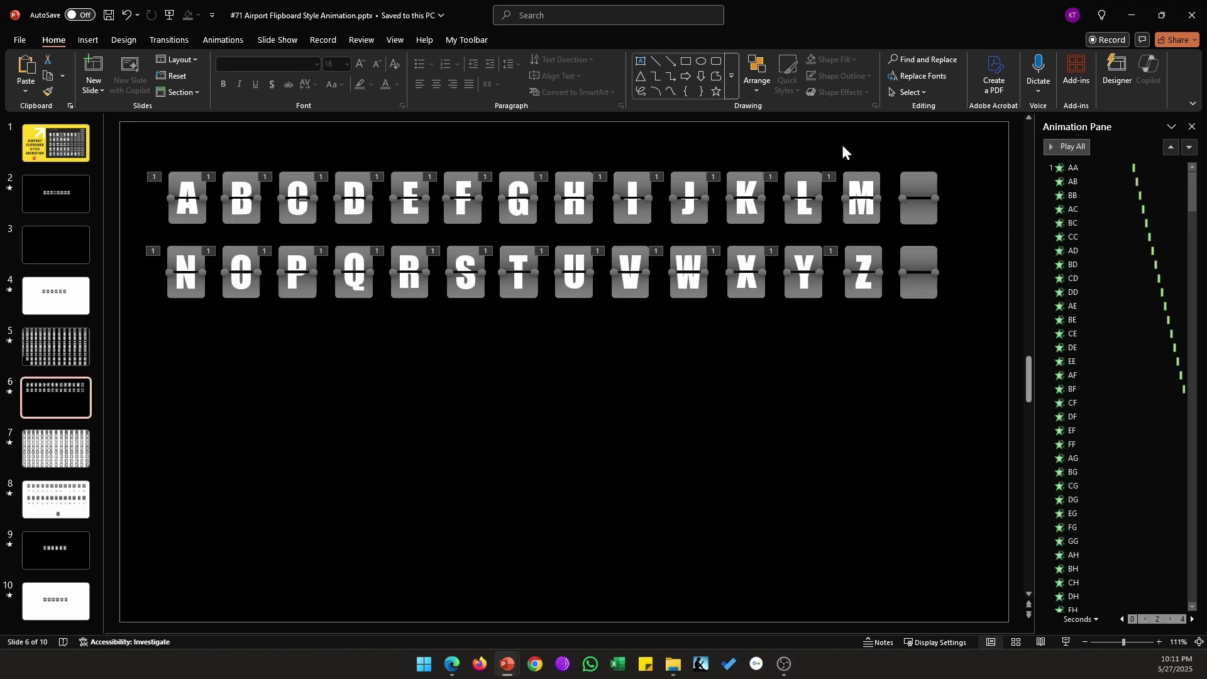
drag(842, 144, 777, 239)
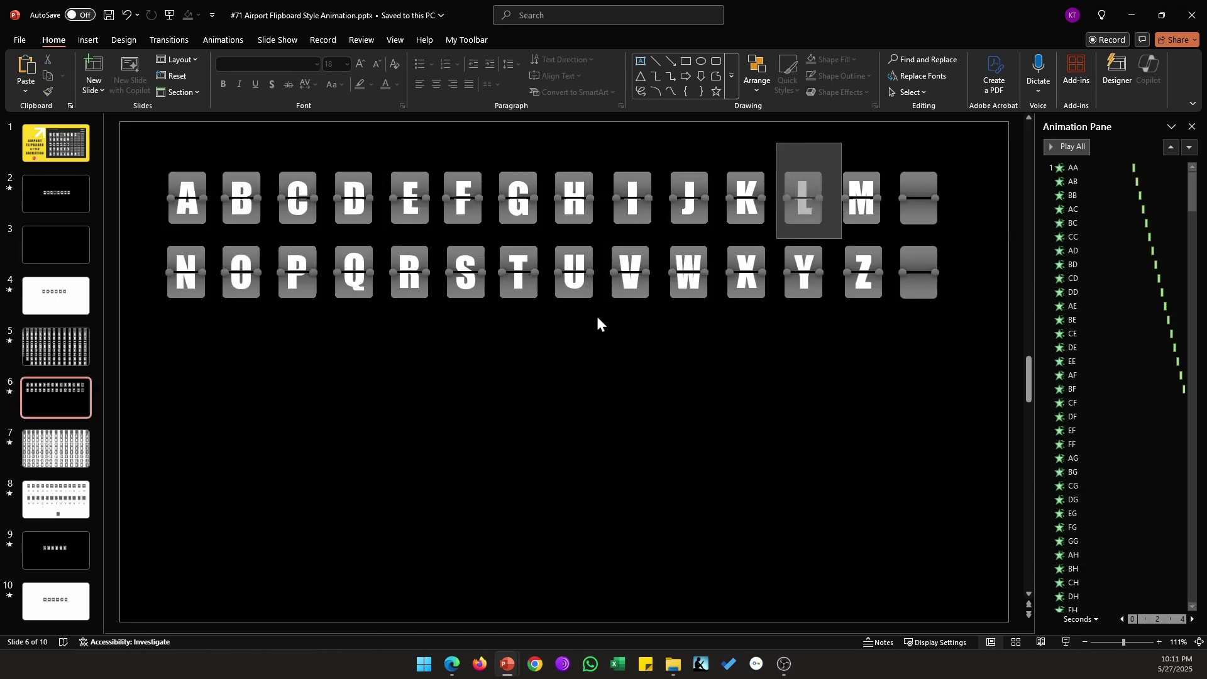
shift+click(236, 256)
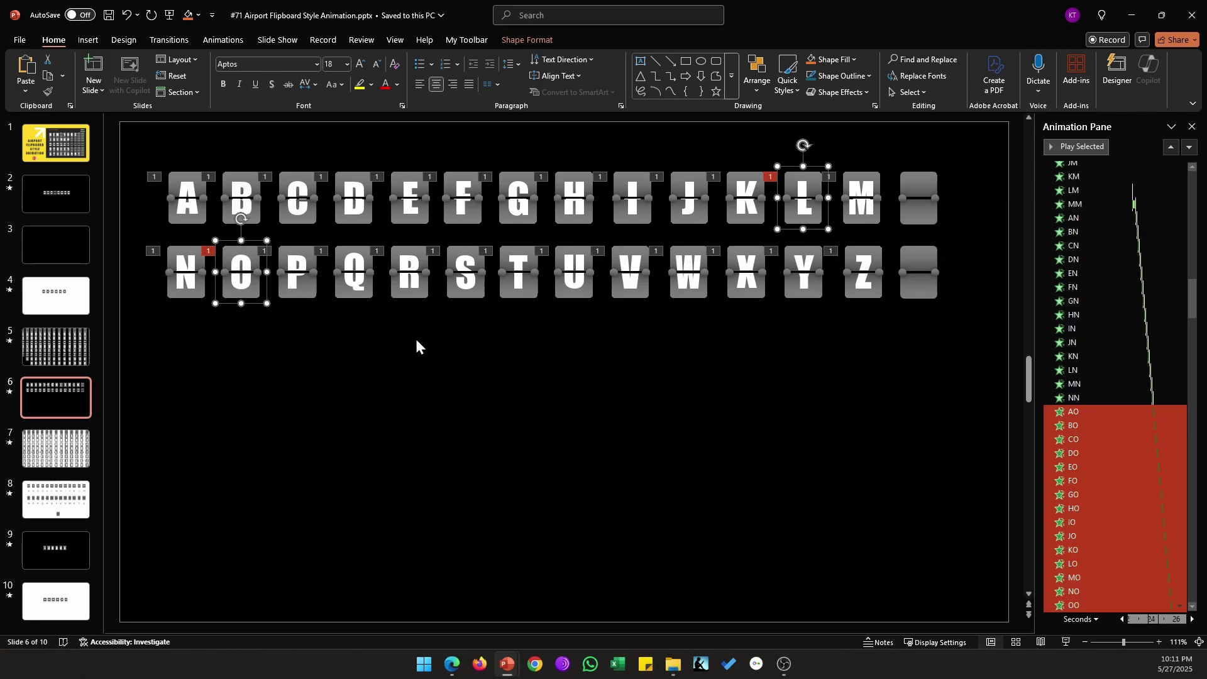
drag(153, 312, 213, 235)
shift+click(339, 205)
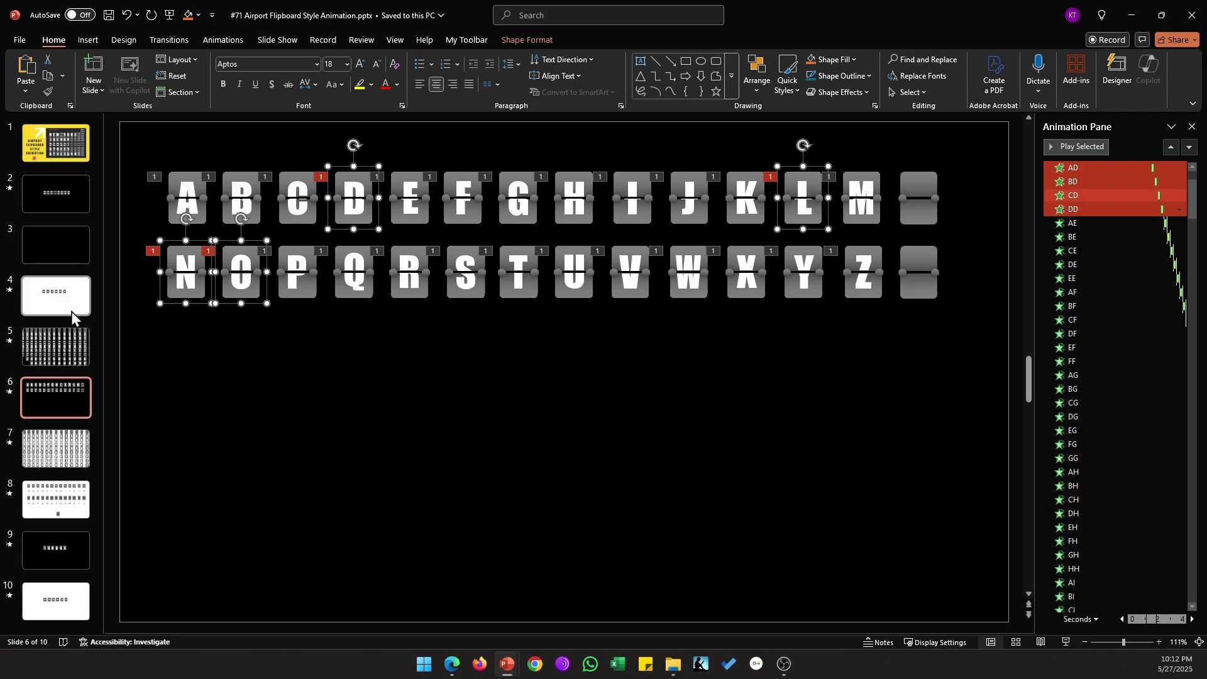
click(64, 251)
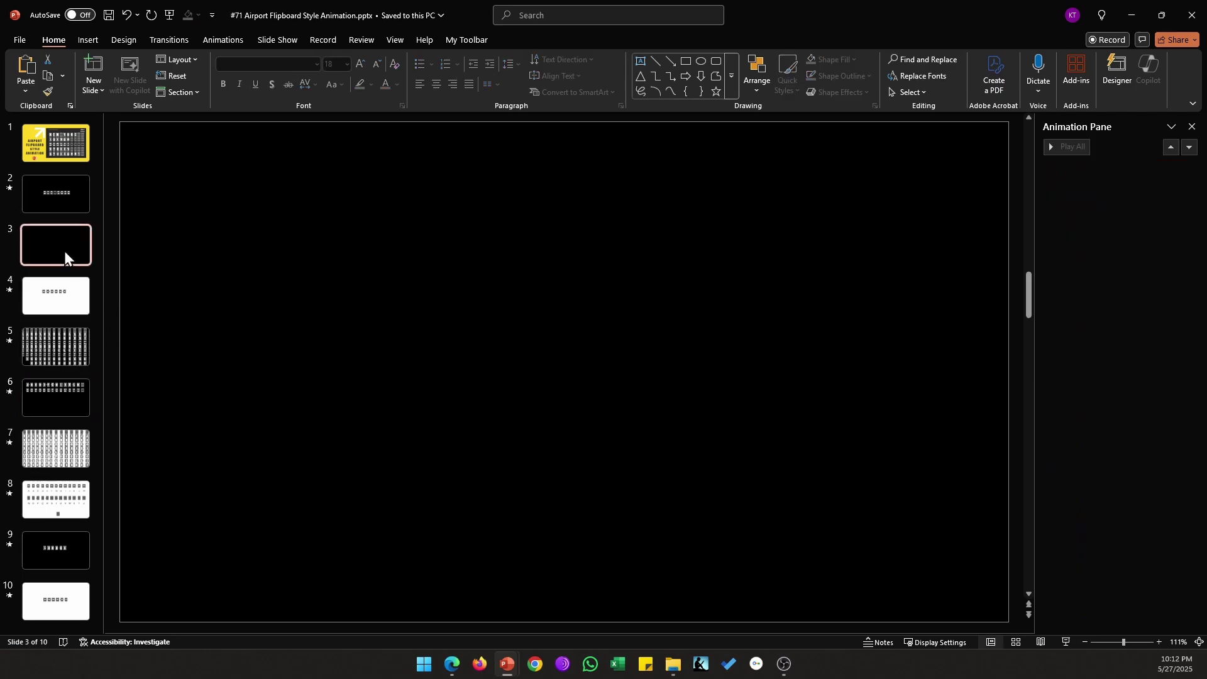
key(ctrl+v)
Step: Arrange the pasted tile stacks side by side near the middle of slide 3 in the order L, O, N, D
click(405, 345)
drag(804, 207, 428, 360)
drag(241, 272, 472, 351)
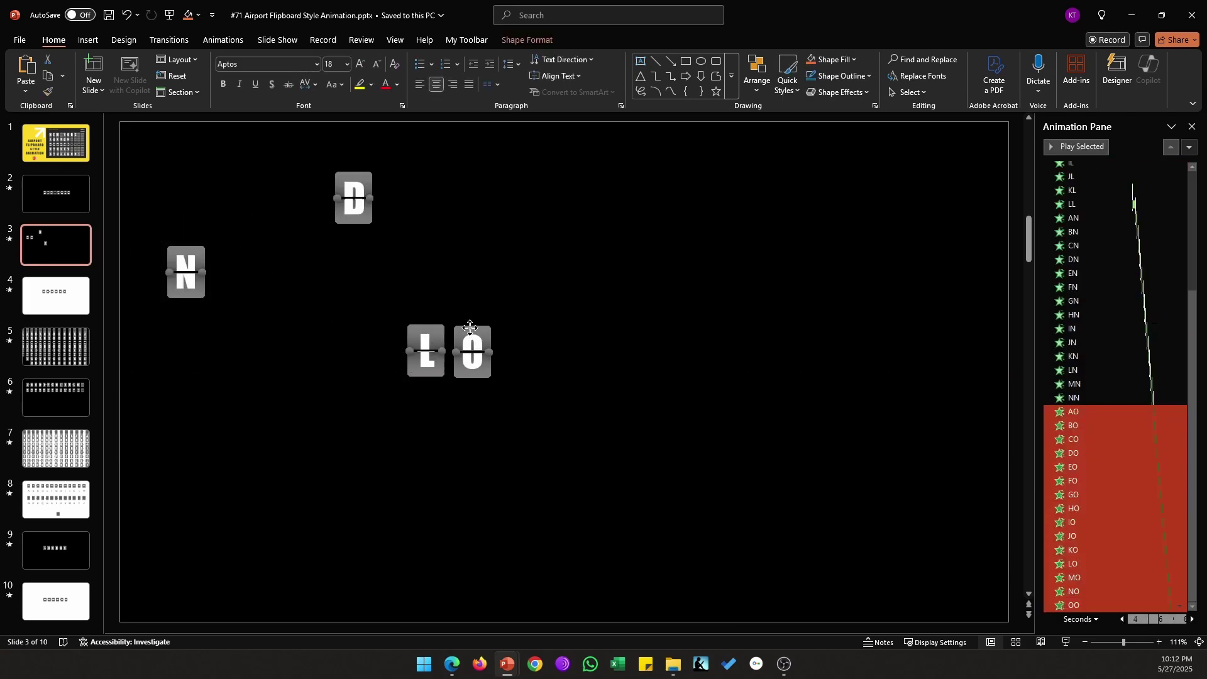
click(169, 248)
drag(167, 247, 499, 328)
drag(355, 200, 608, 352)
click(435, 406)
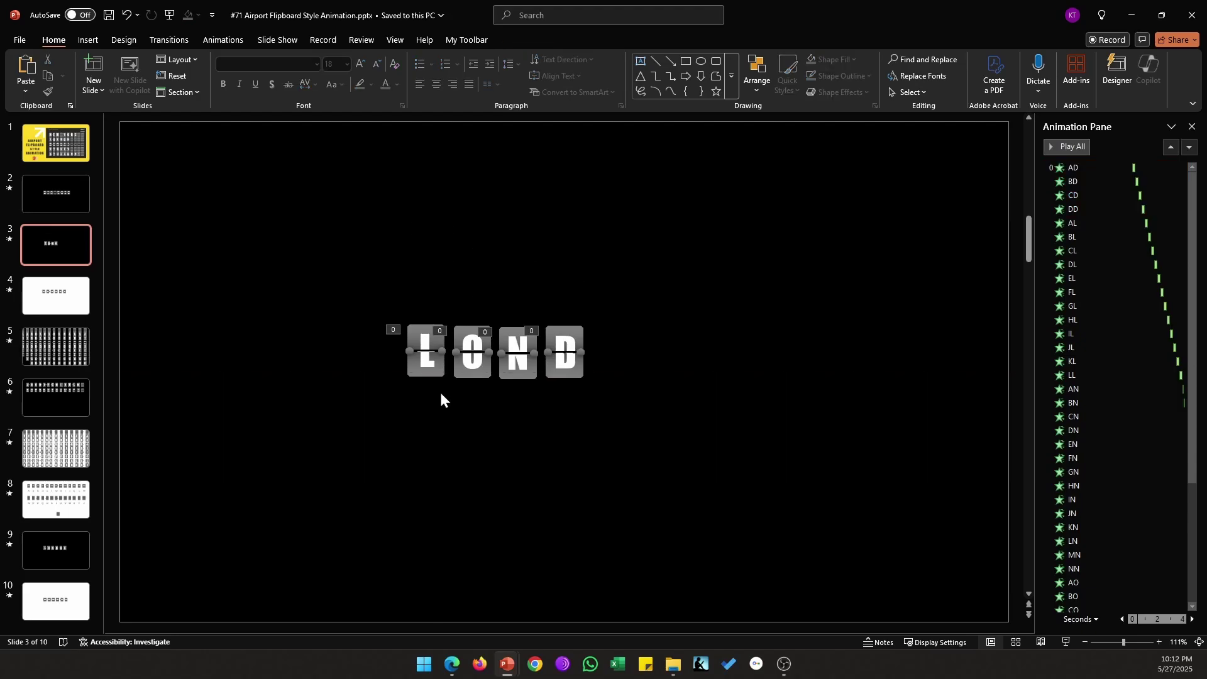
Step: Duplicate the O and N tile stacks and place the copies after D to spell LONDON
drag(442, 398, 546, 311)
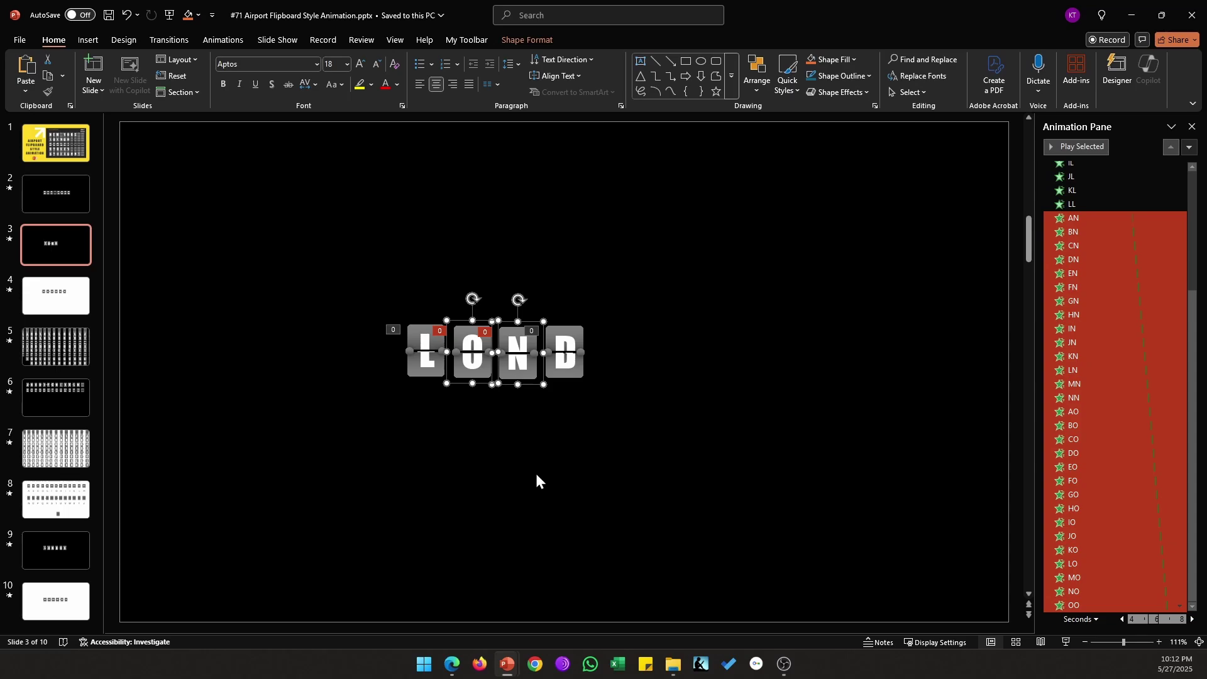
key(ctrl+c)
key(ctrl+v)
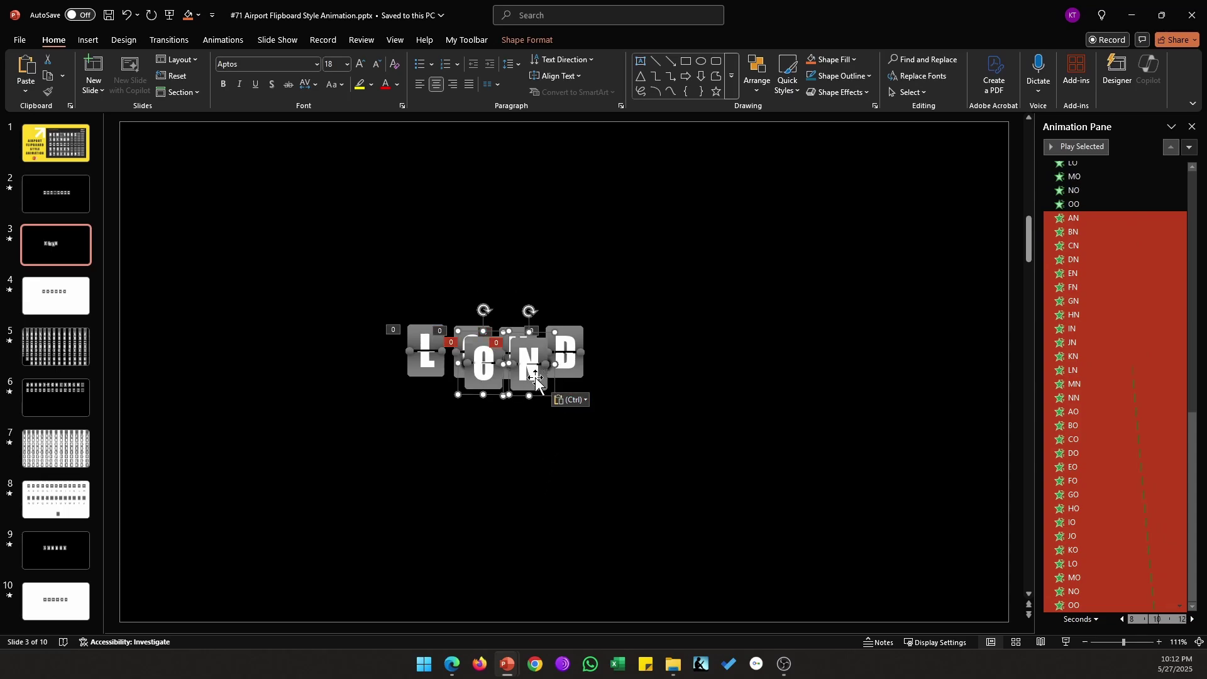
drag(526, 366, 664, 365)
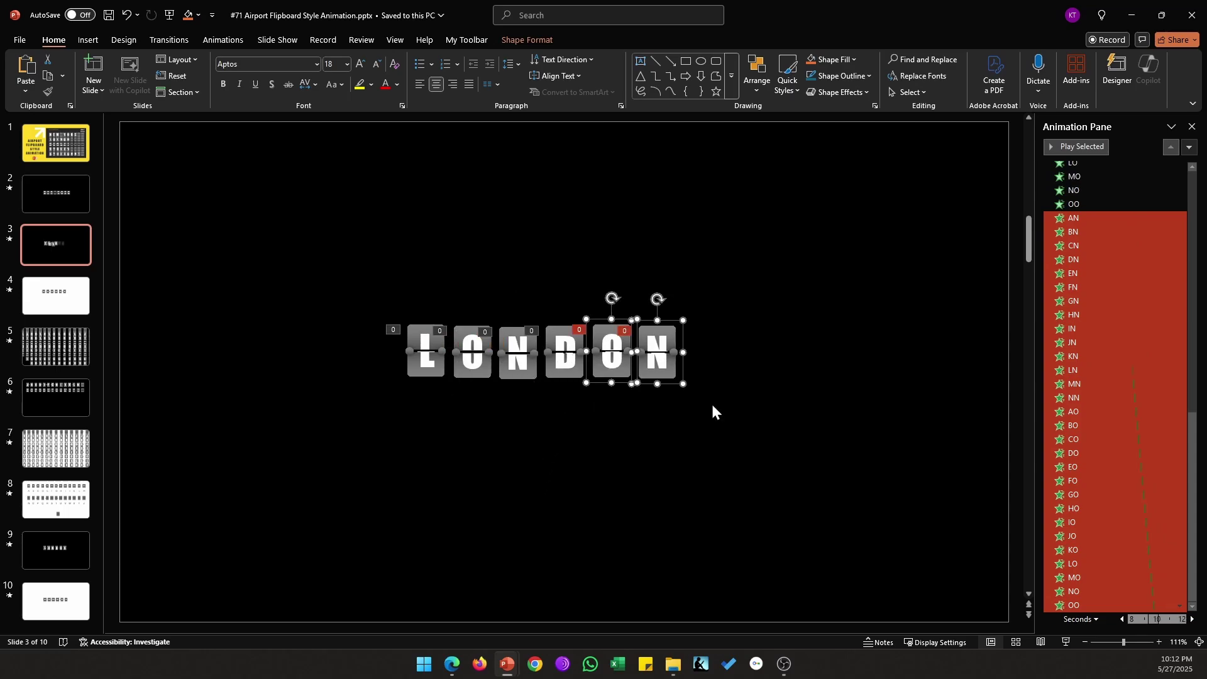
Step: Align all six LONDON tile stacks in one row with Align Middle
drag(723, 425, 319, 278)
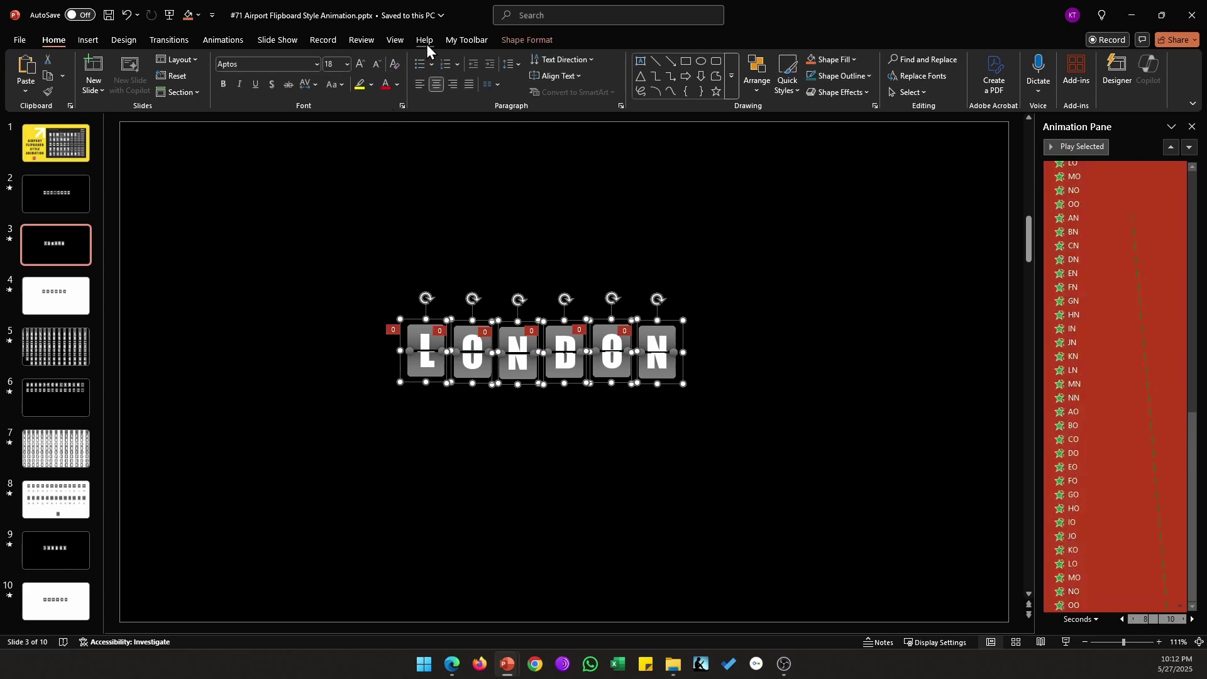
click(455, 37)
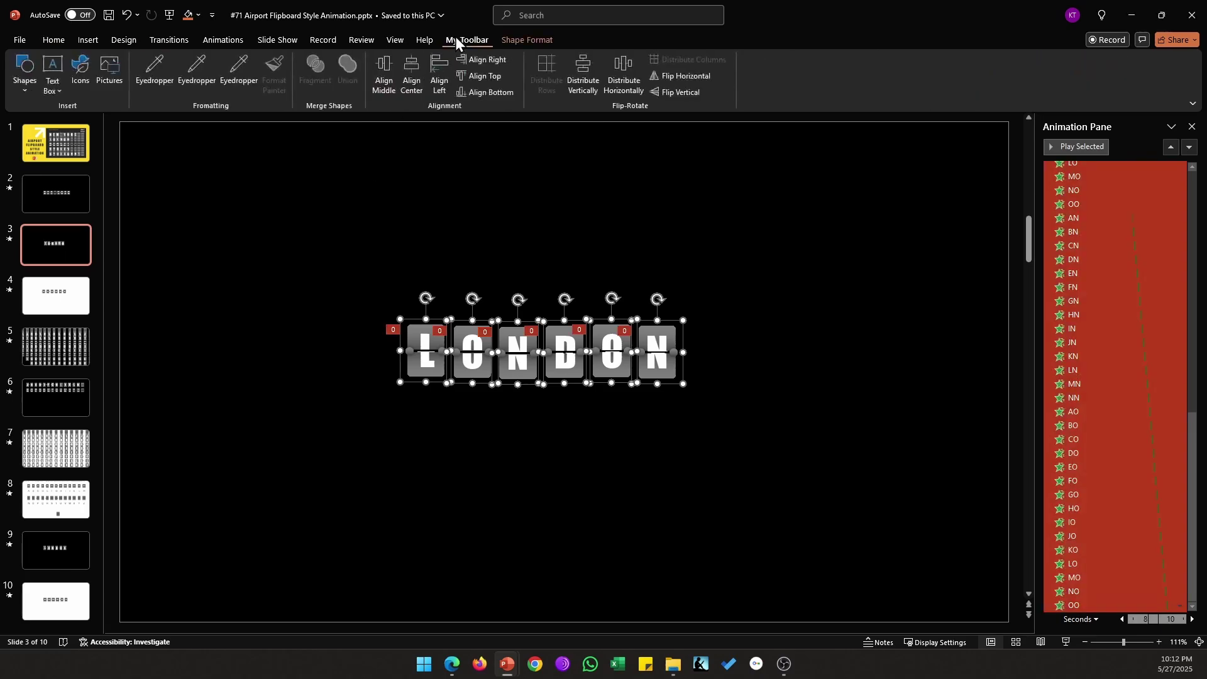
click(387, 85)
click(642, 458)
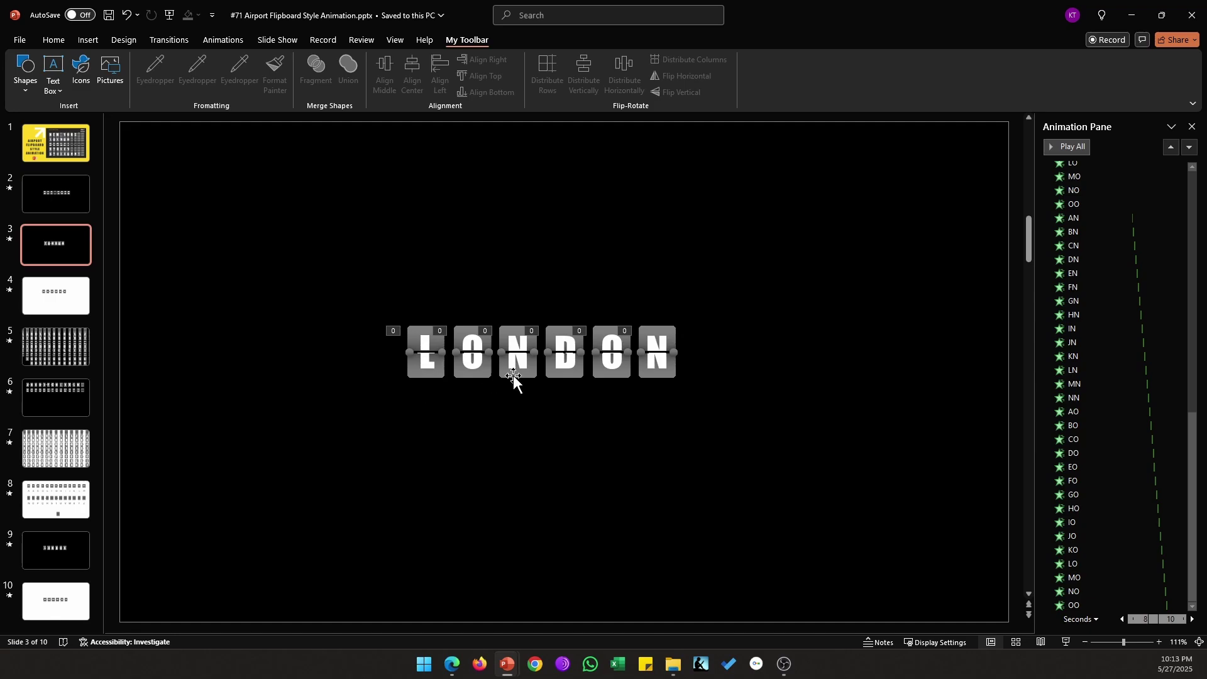
Step: Move the AL to LL effects to the start of slide 3's animation order, ahead of AD
scroll(1105, 209, up, 10)
click(1106, 209)
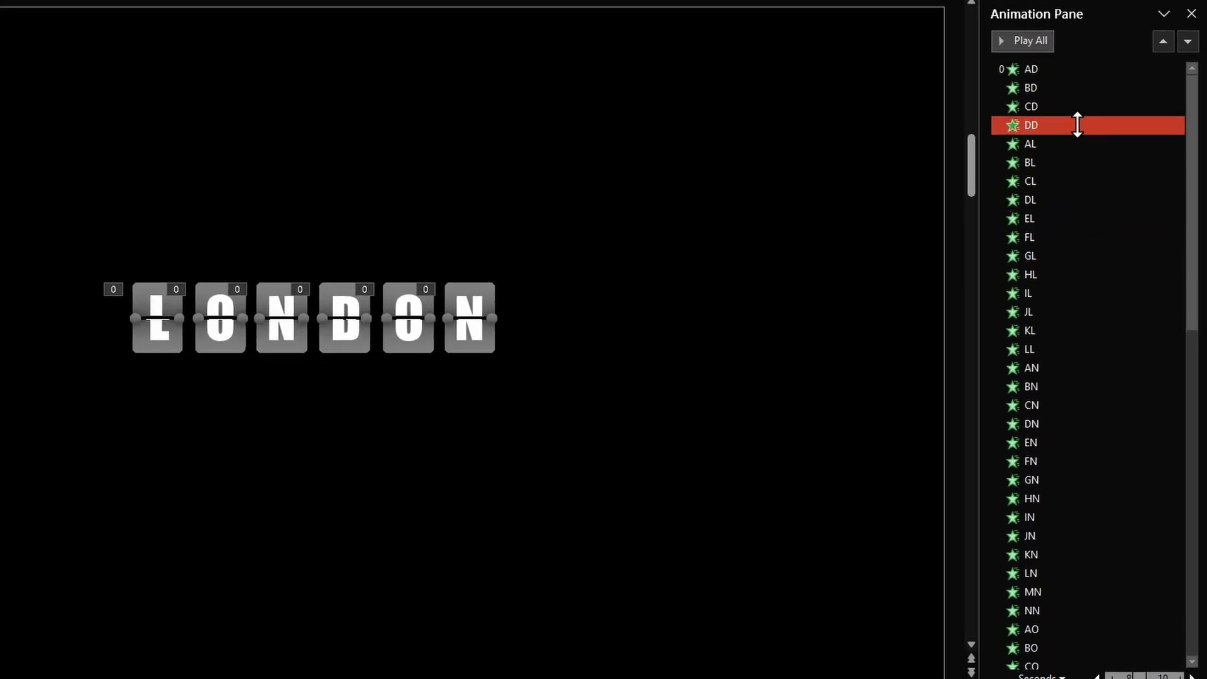
drag(1106, 209, 1097, 167)
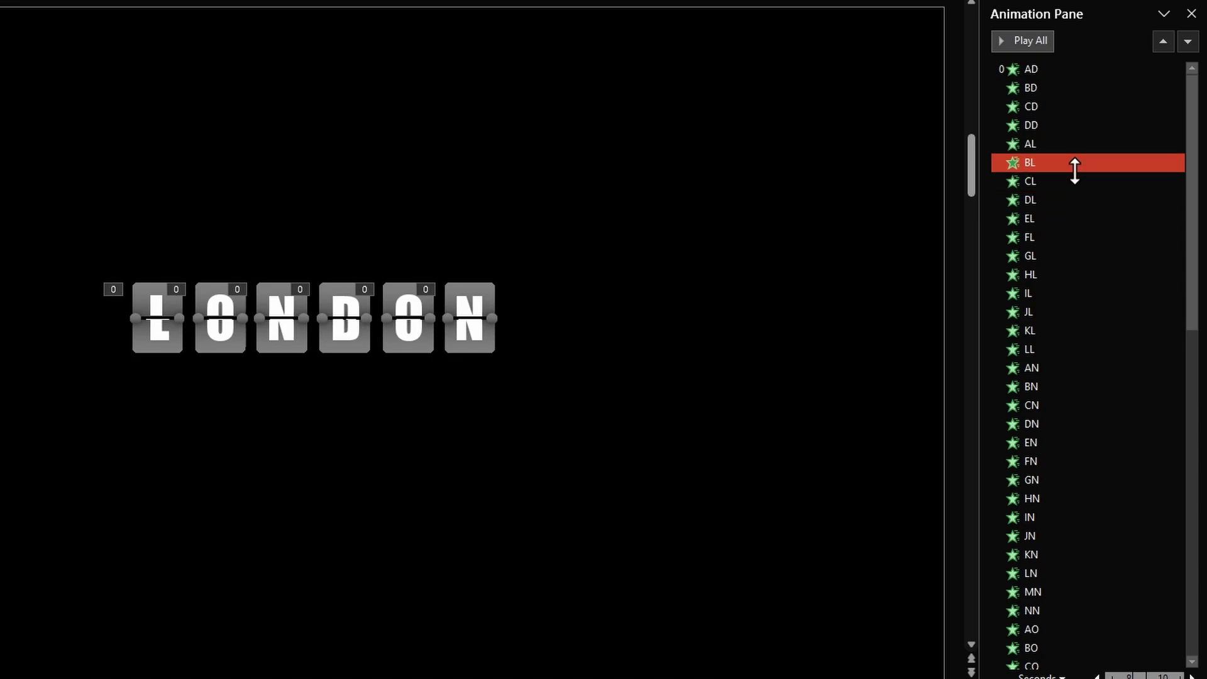
click(1076, 150)
shift+click(1072, 344)
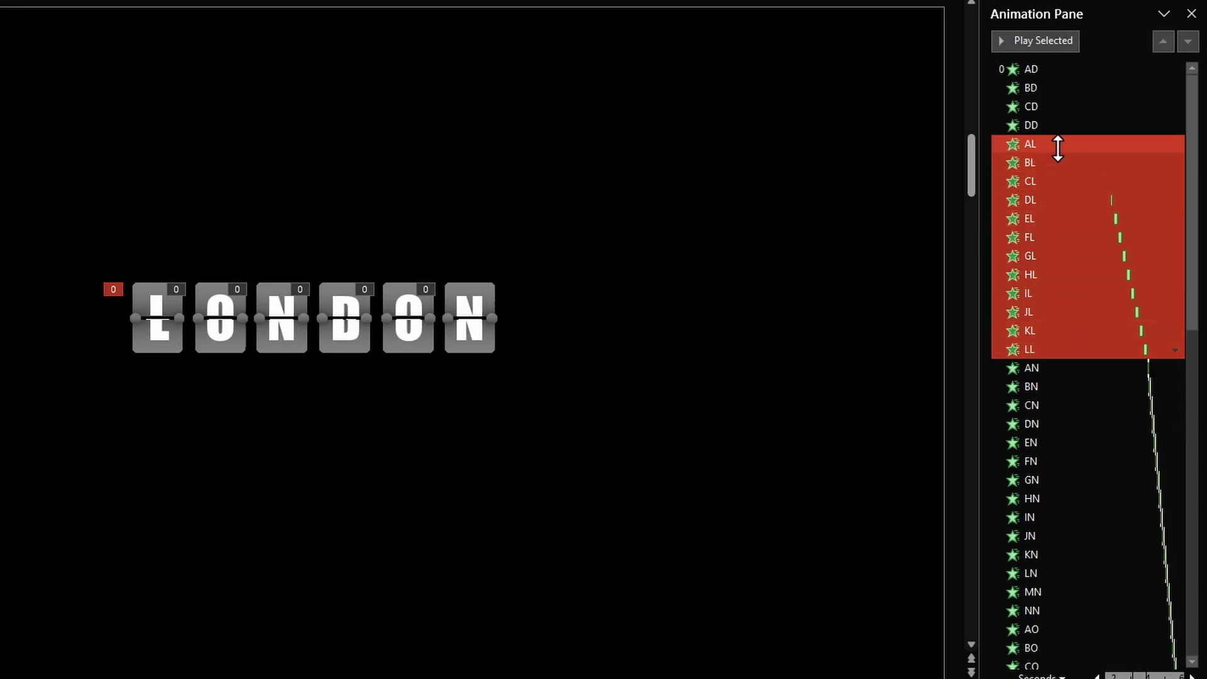
drag(1058, 148, 1054, 64)
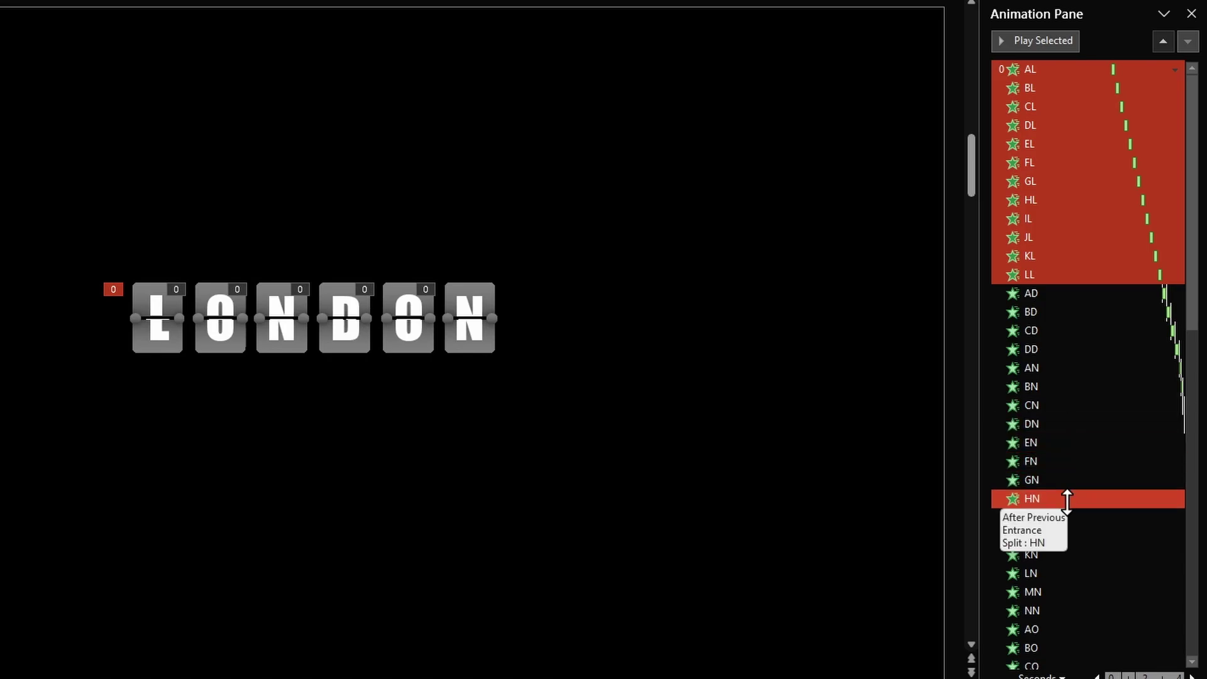
Step: Move the first set of AO to OO effects directly after LL, ahead of the D effects
scroll(1067, 500, down, 3)
click(1073, 444)
scroll(1072, 444, down, 3)
shift+click(1066, 517)
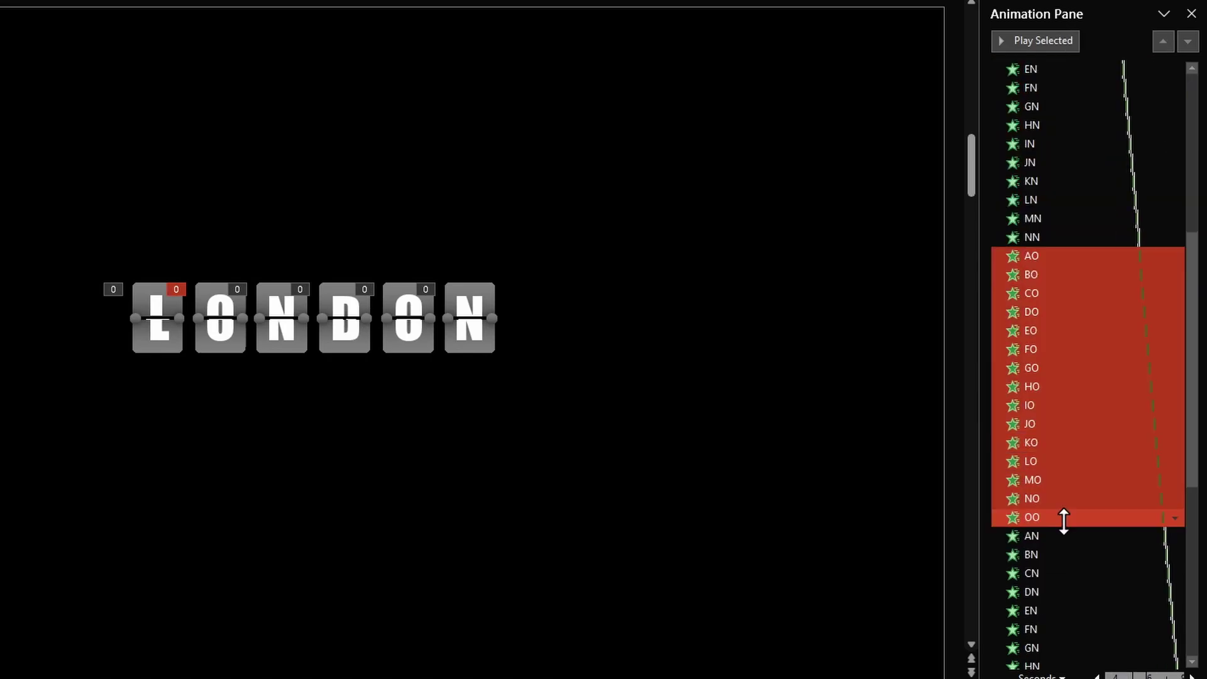
drag(1060, 257, 1038, 286)
Step: Move the first set of AN to NN effects directly after OO, ahead of the D effects
scroll(1038, 281, down, 6)
click(1057, 274)
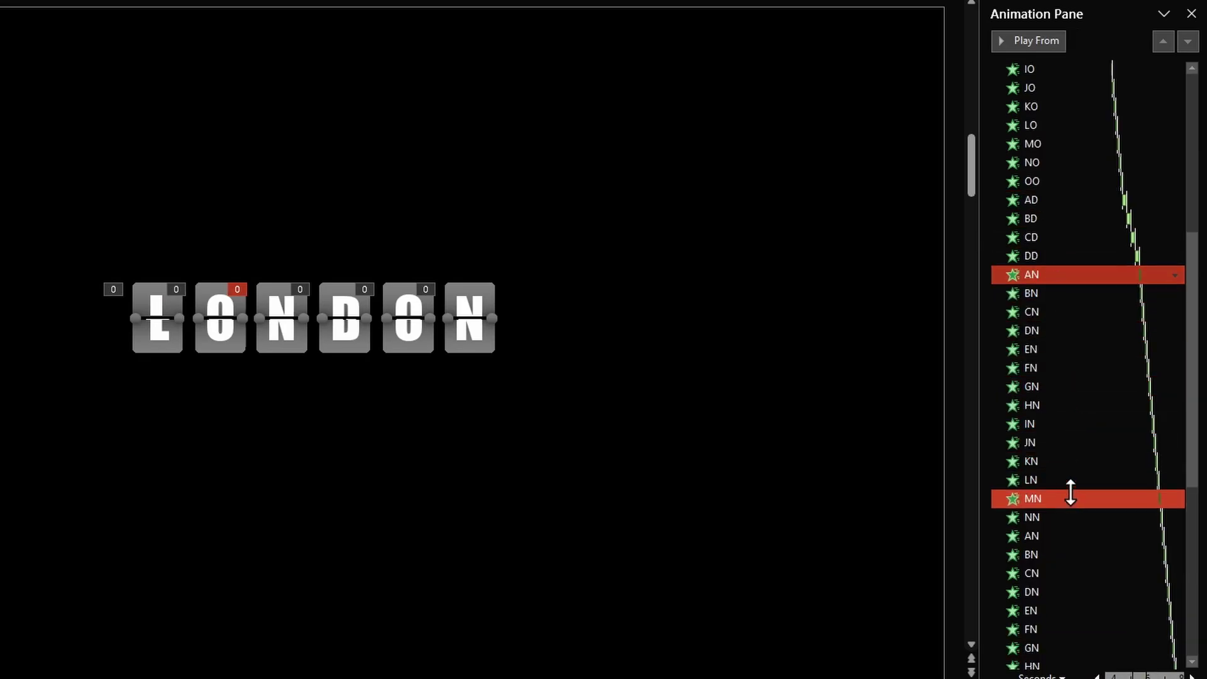
shift+click(1068, 516)
drag(1062, 288, 1051, 494)
scroll(1057, 434, down, 10)
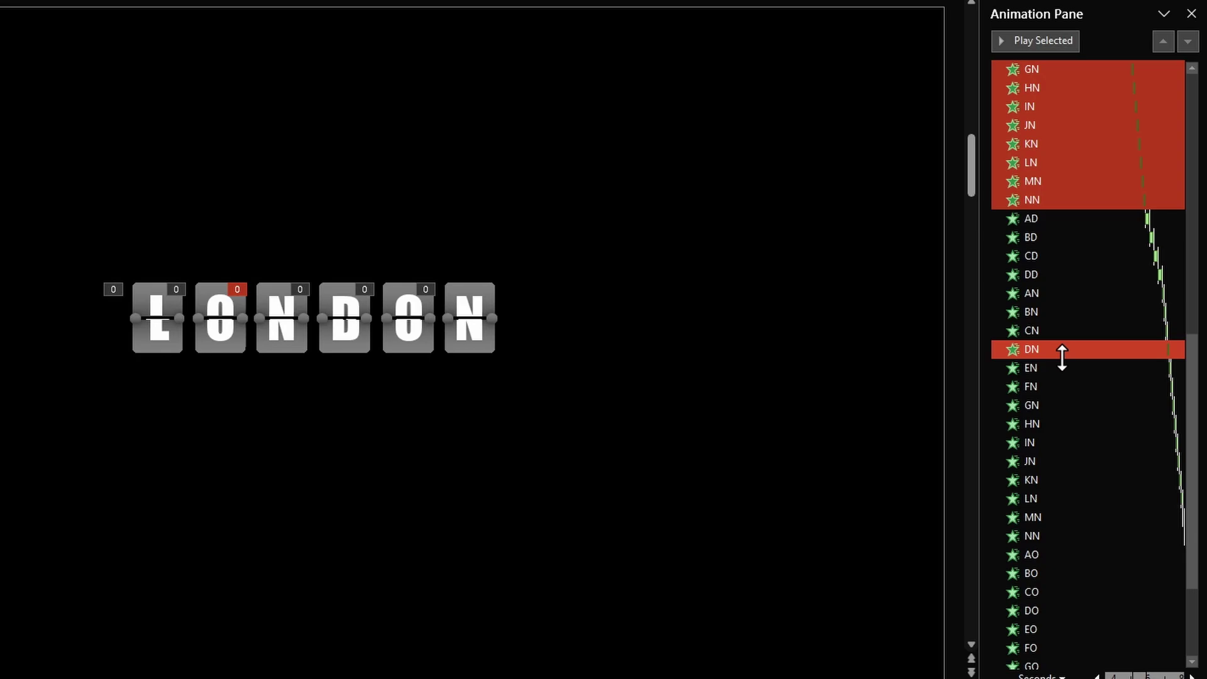
Step: Move the last AO to OO effects directly after DD, ahead of the final N effects, and preview slide 3 as a slide show
click(1056, 277)
click(1056, 294)
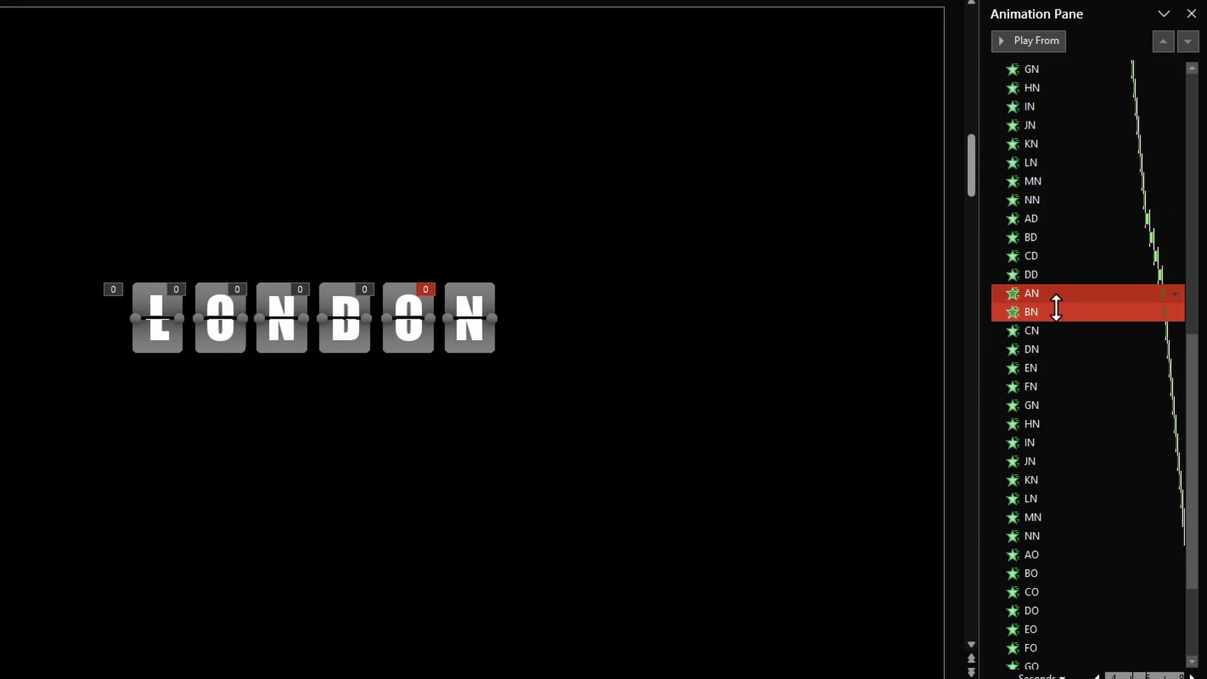
click(1054, 555)
scroll(1052, 551, down, 3)
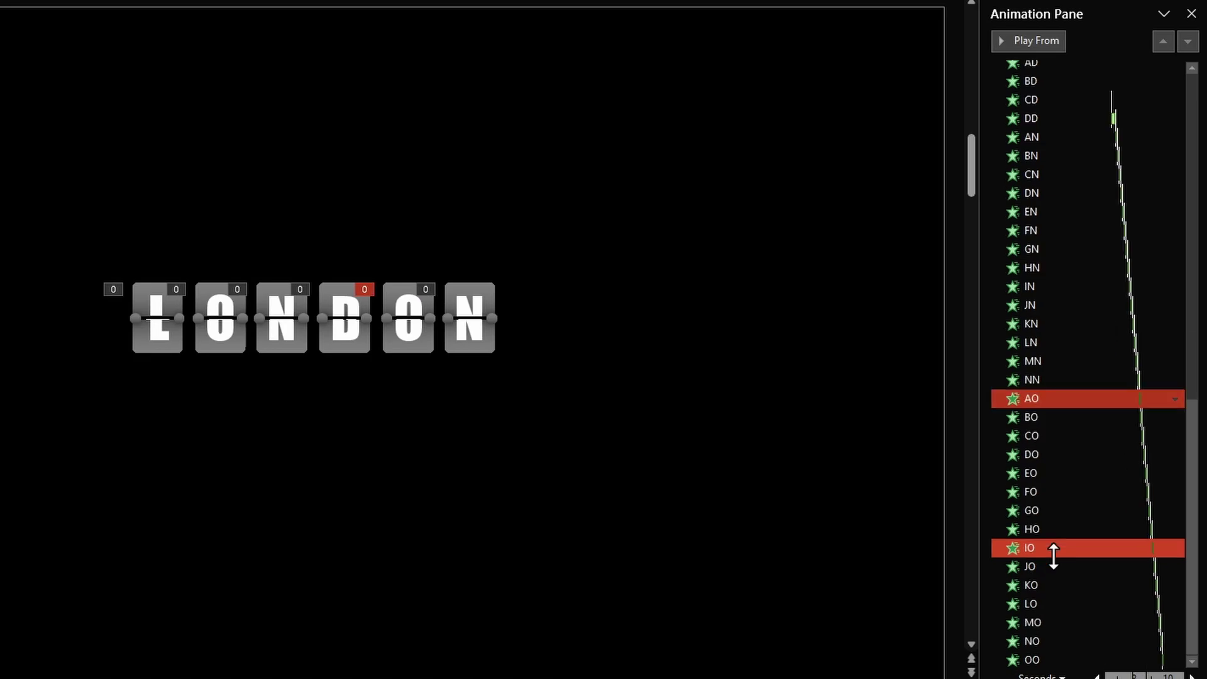
shift+click(1052, 657)
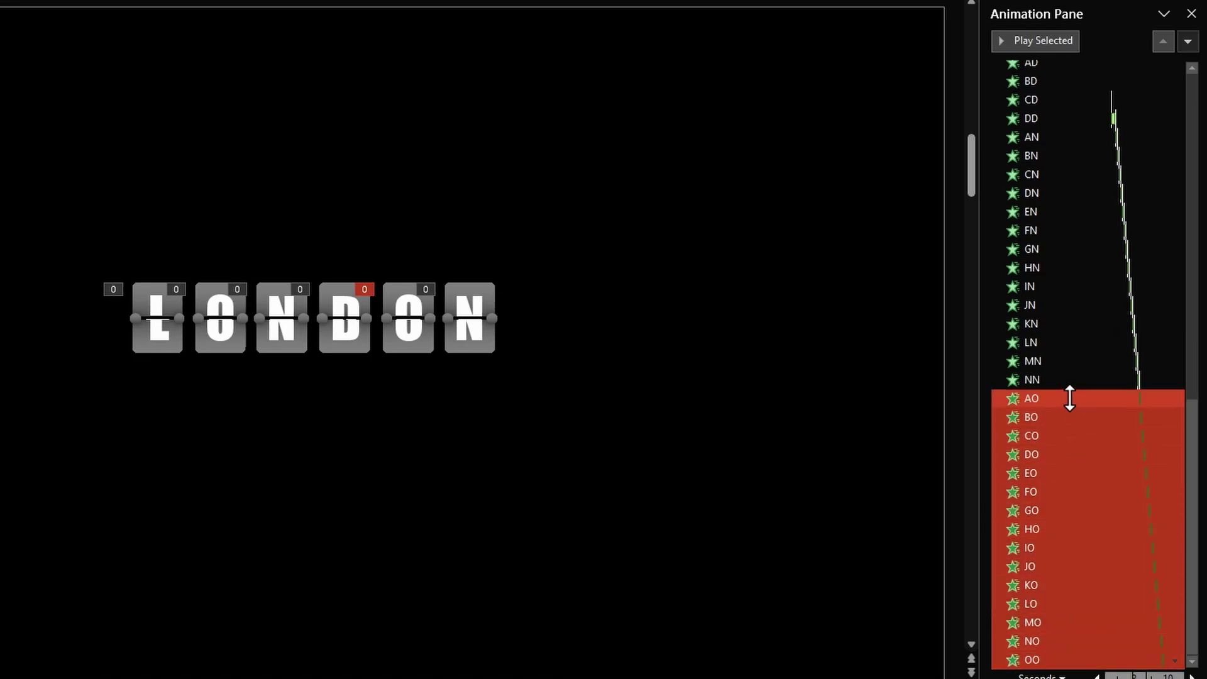
drag(1070, 400, 1060, 129)
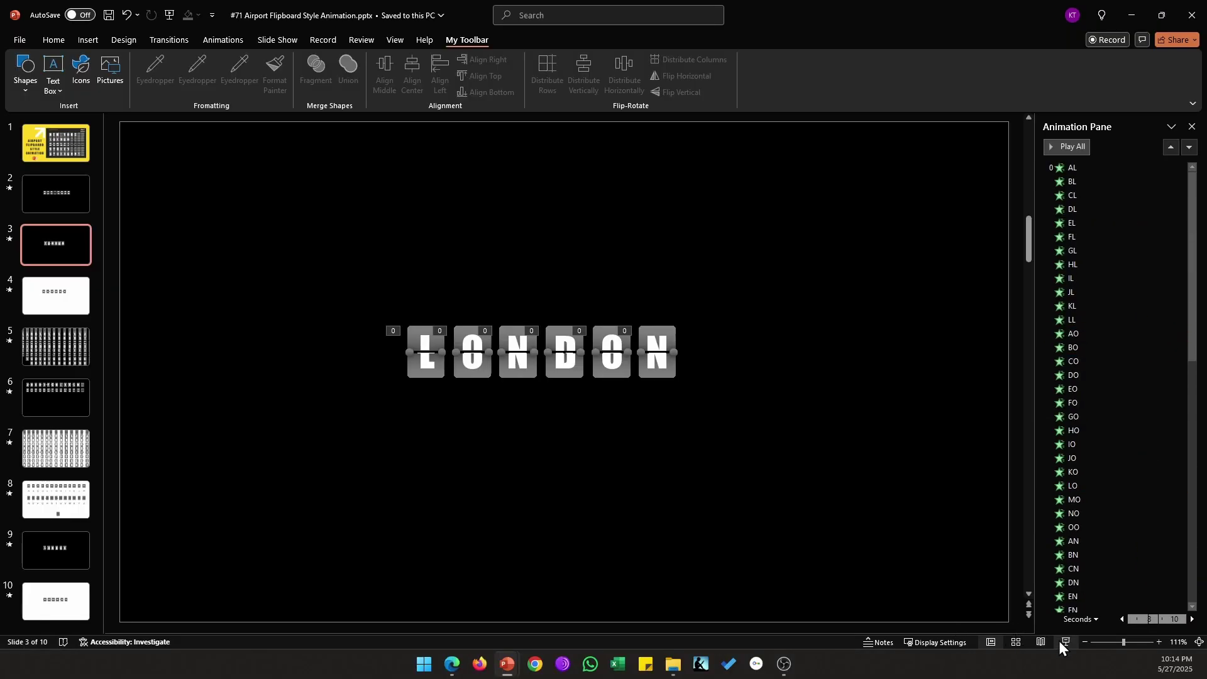
click(1059, 641)
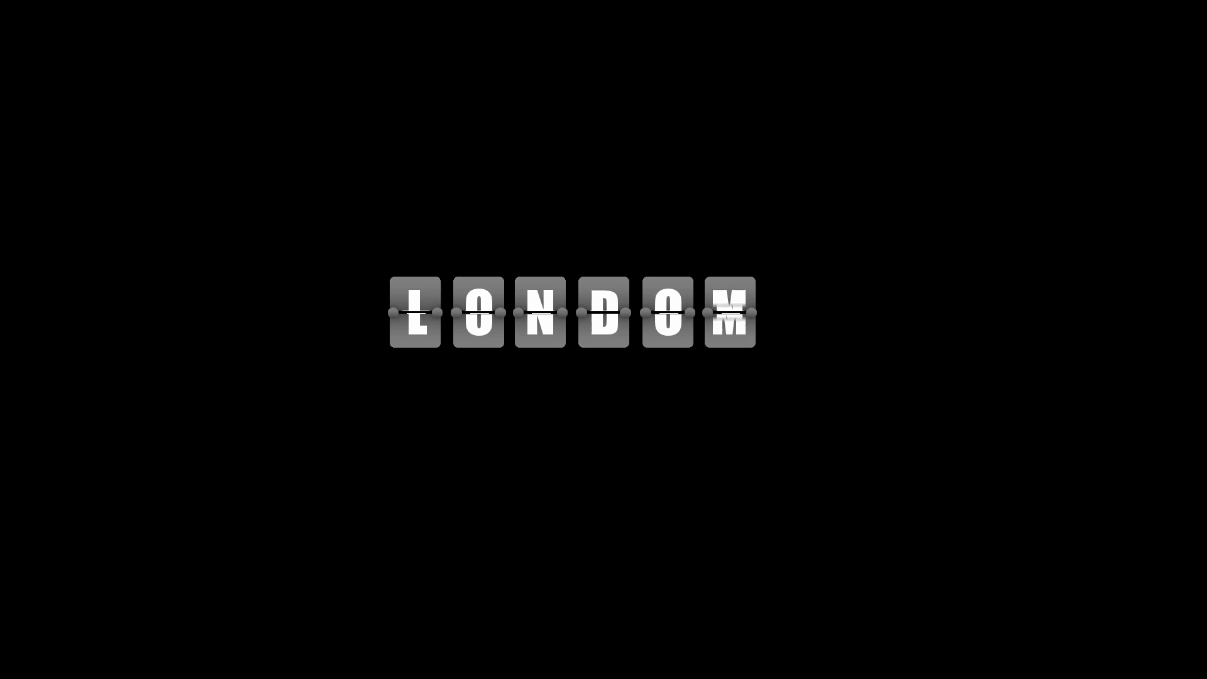
key(Escape)
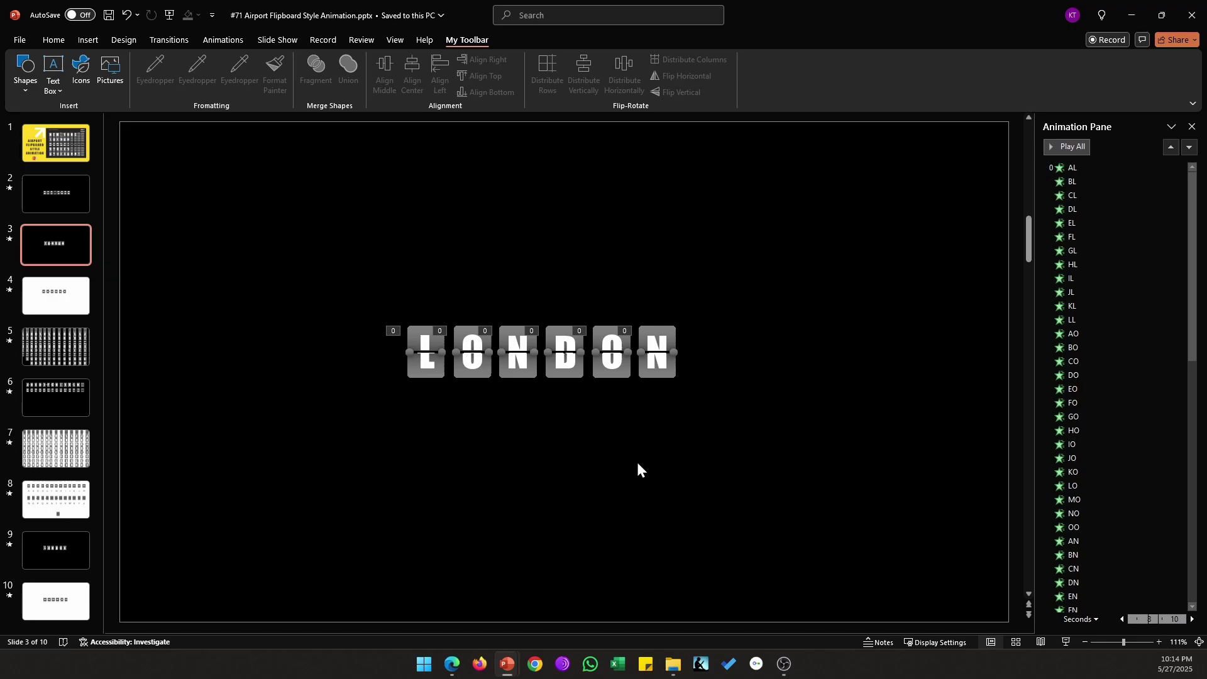
Step: Examine the Collapse exit effect among the additional exit effects for the second tile on slide 4, leaving its animation as it is
scroll(615, 458, down, 1)
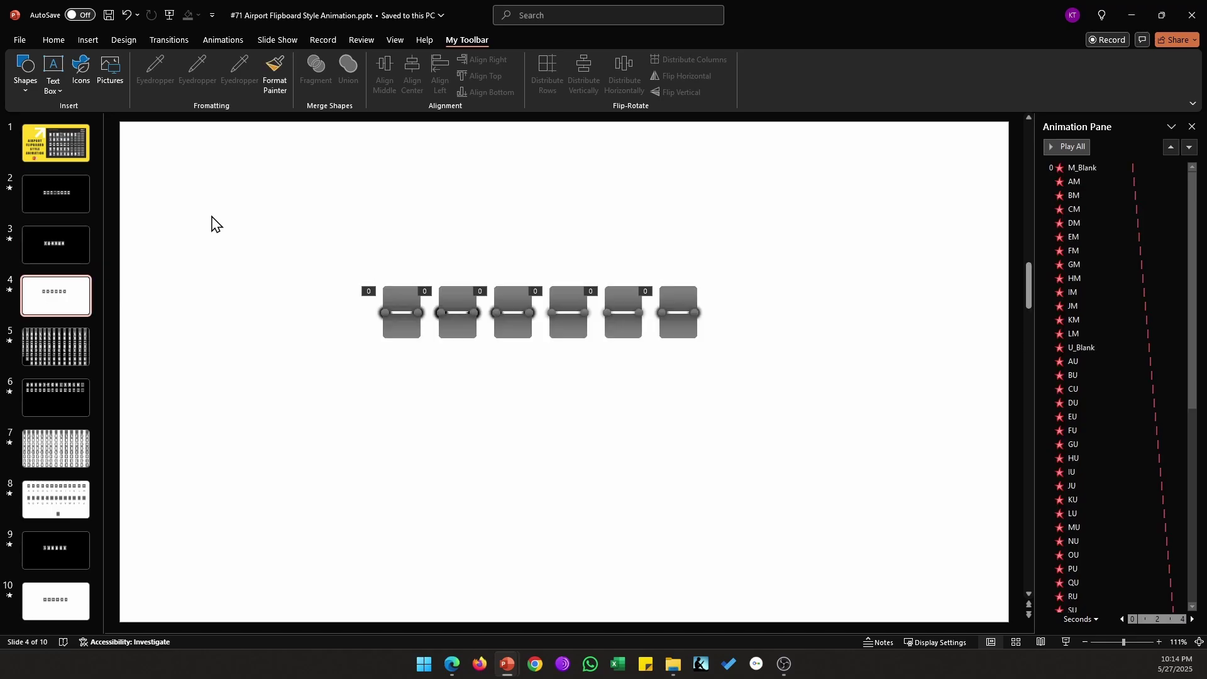
click(220, 40)
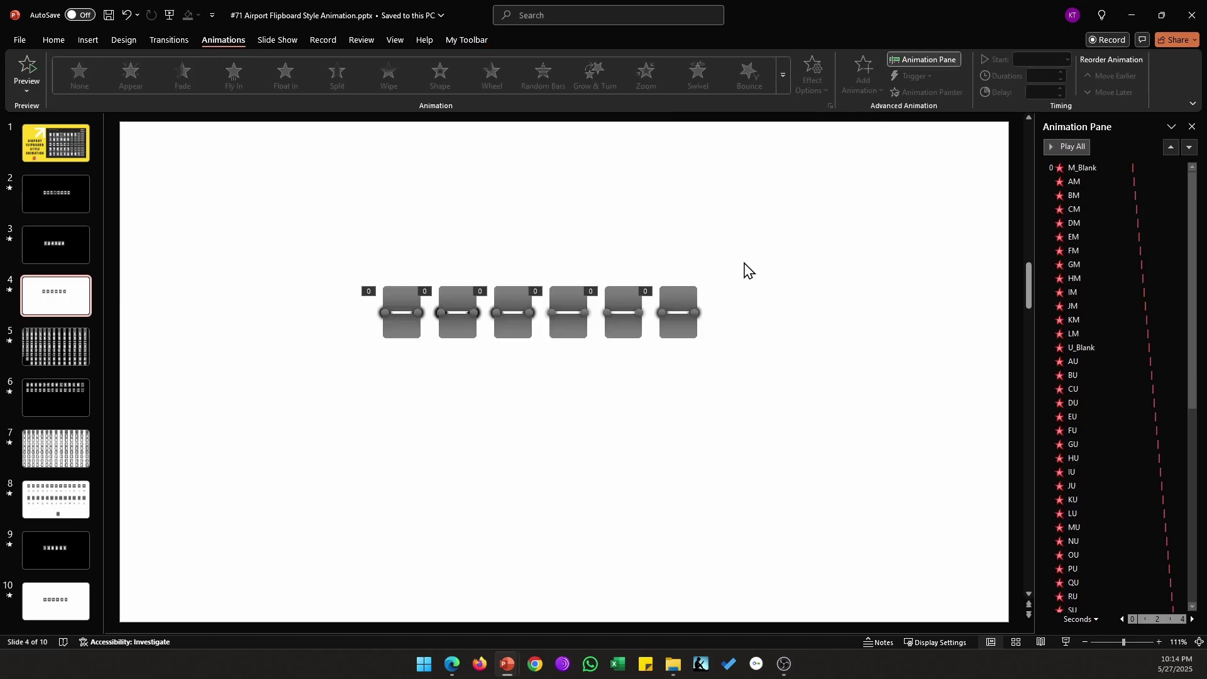
click(442, 290)
click(784, 75)
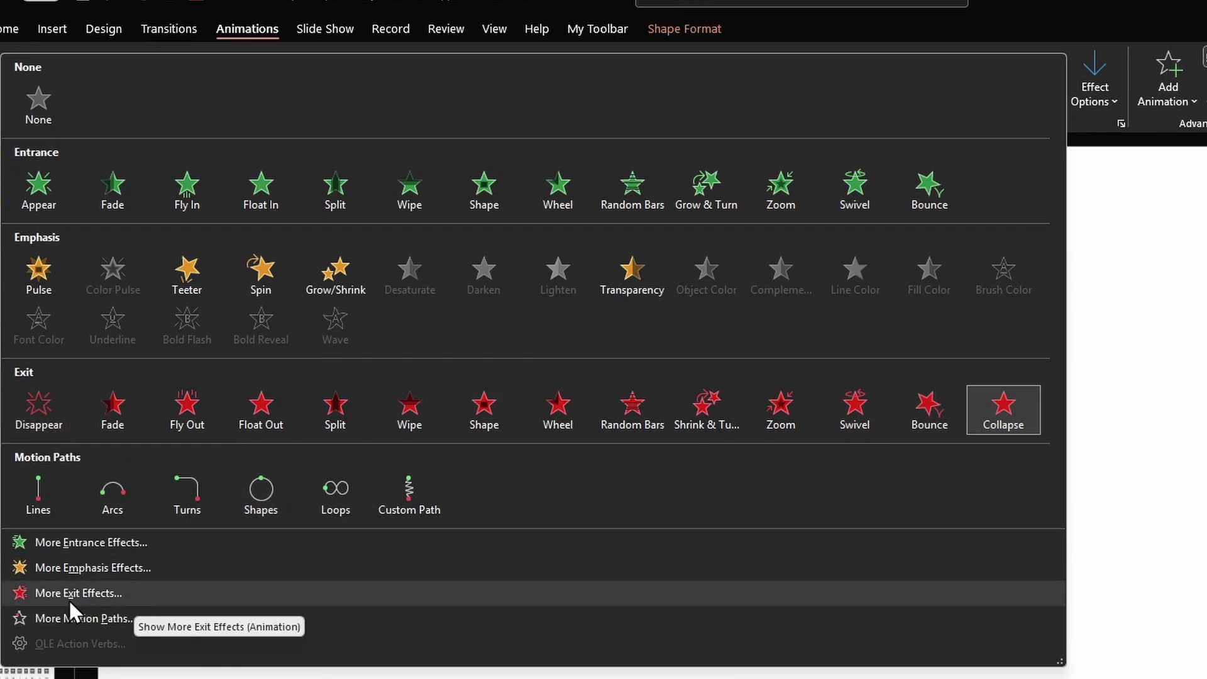
click(110, 593)
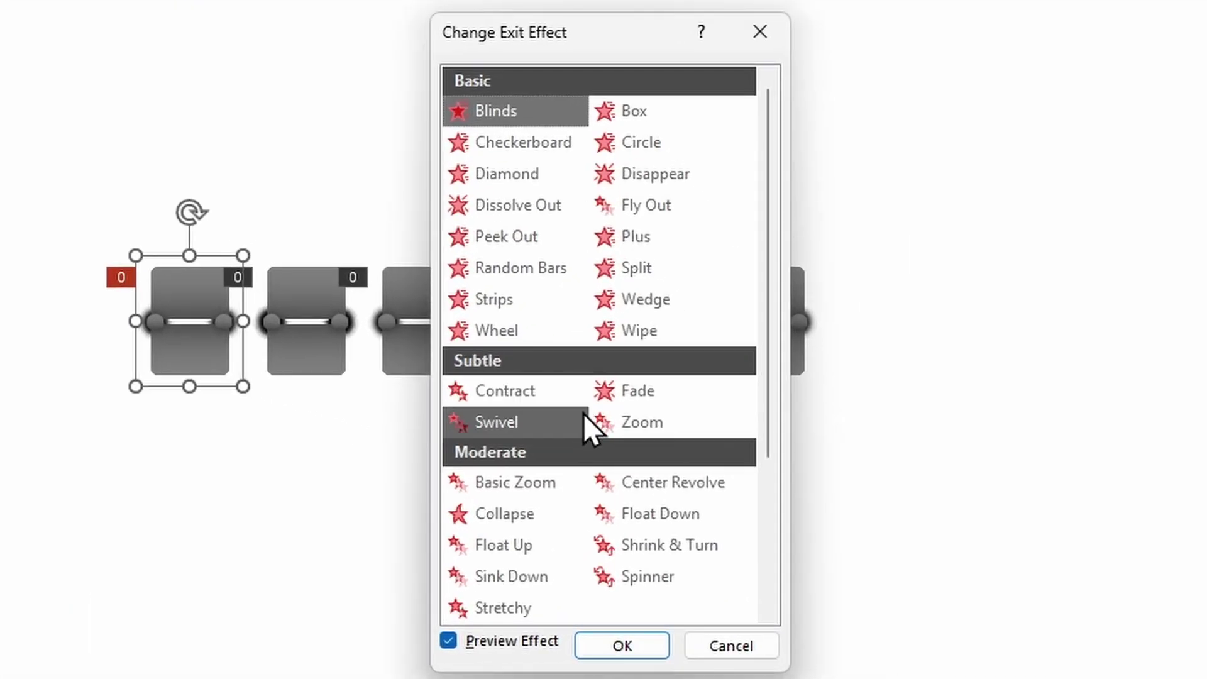
click(731, 541)
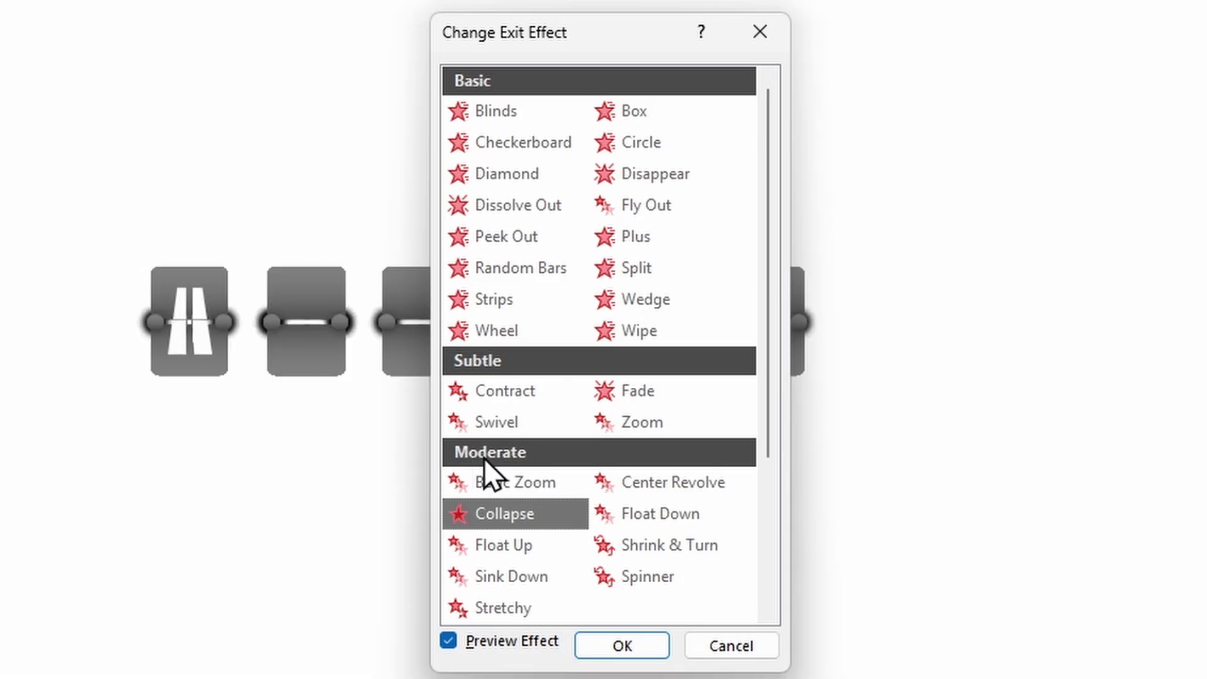
click(733, 648)
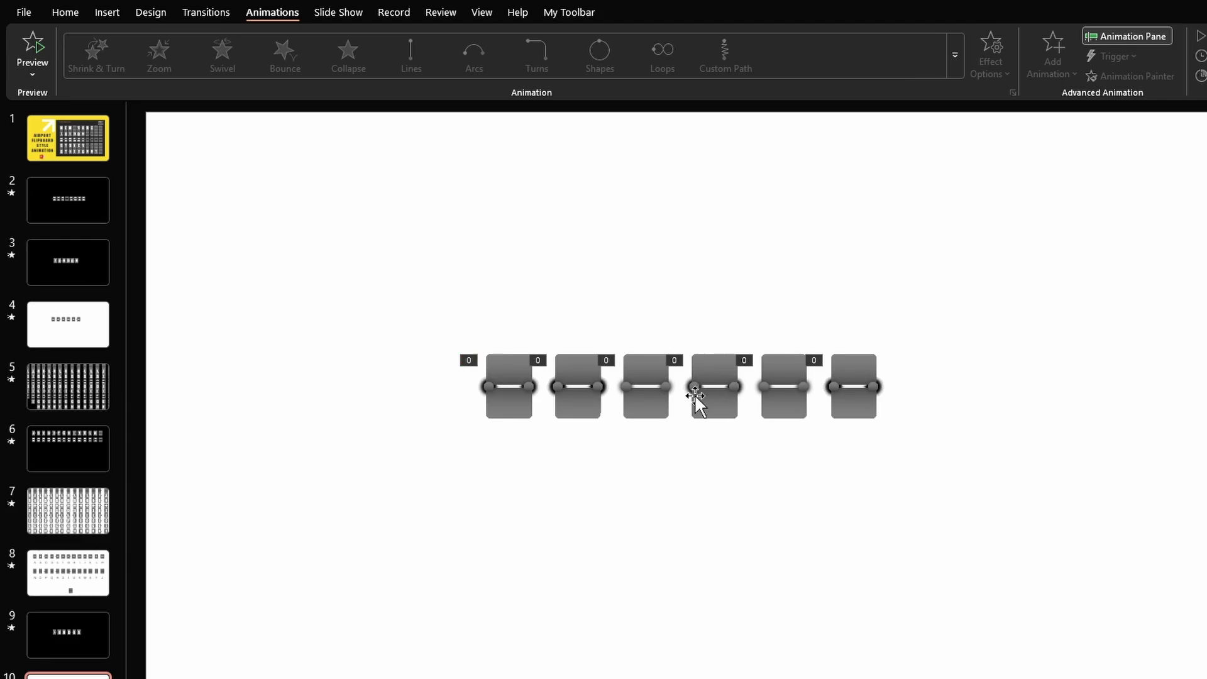
Step: Move the blank top tiles of the first three stacks below the row to expose the A tiles, and undo the moves
click(509, 401)
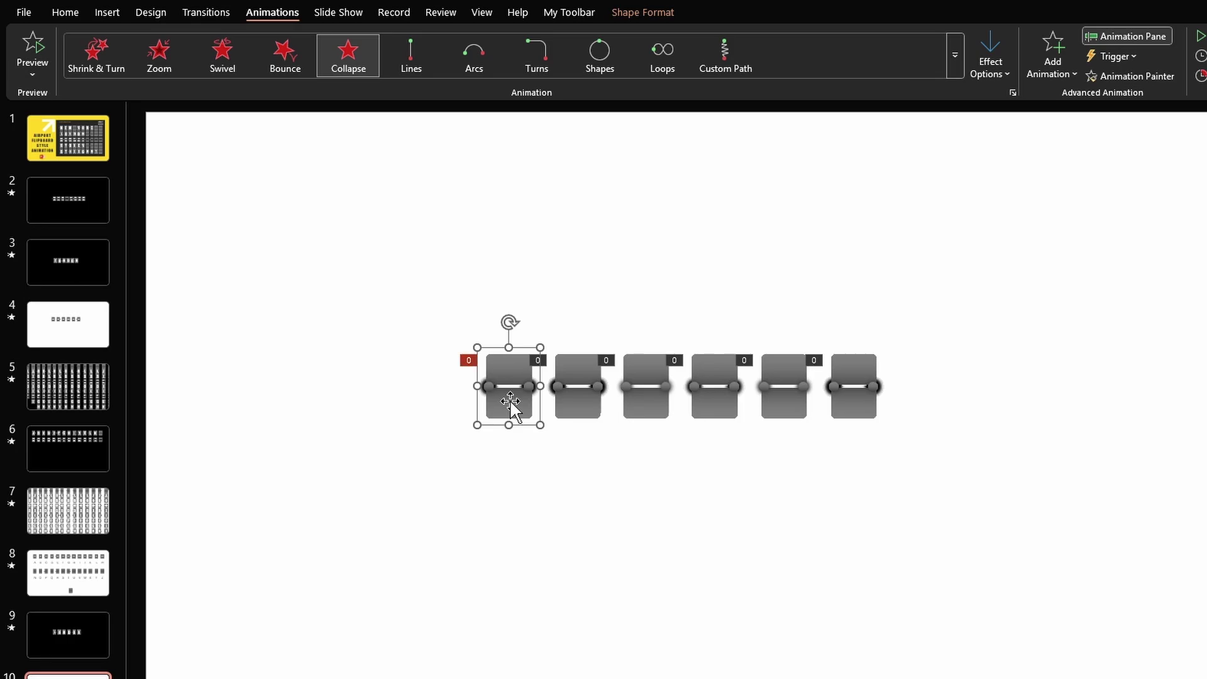
click(503, 461)
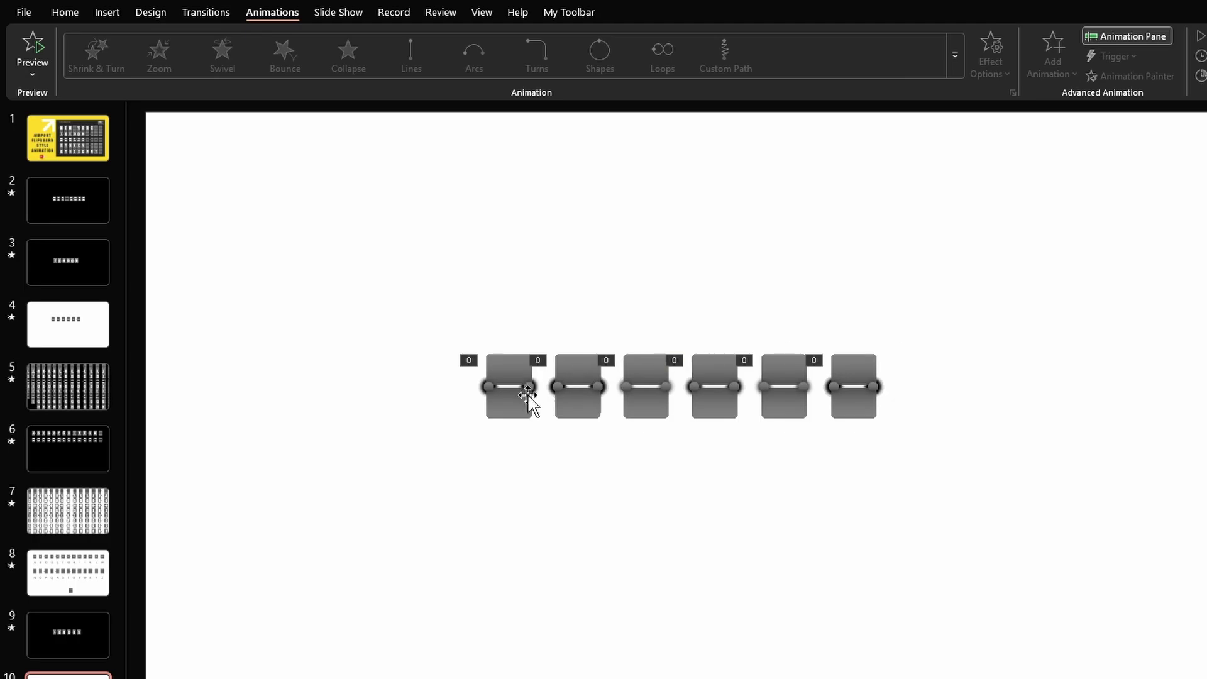
drag(529, 402, 524, 471)
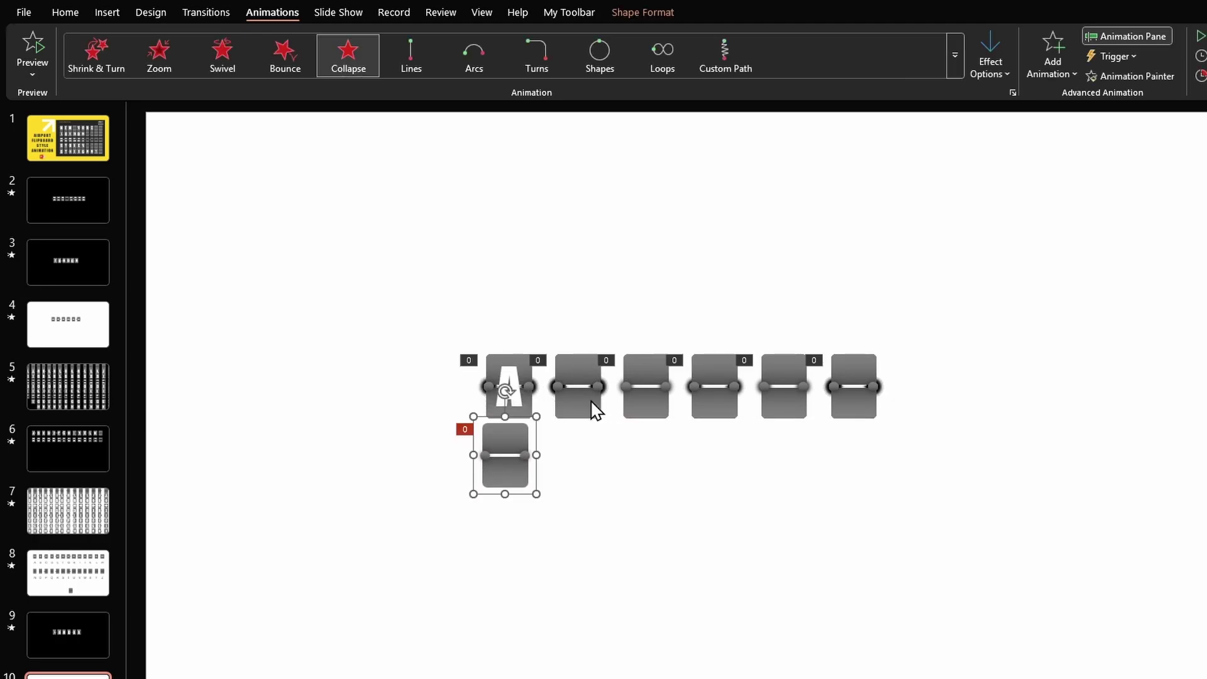
drag(591, 408, 588, 485)
drag(640, 405, 642, 480)
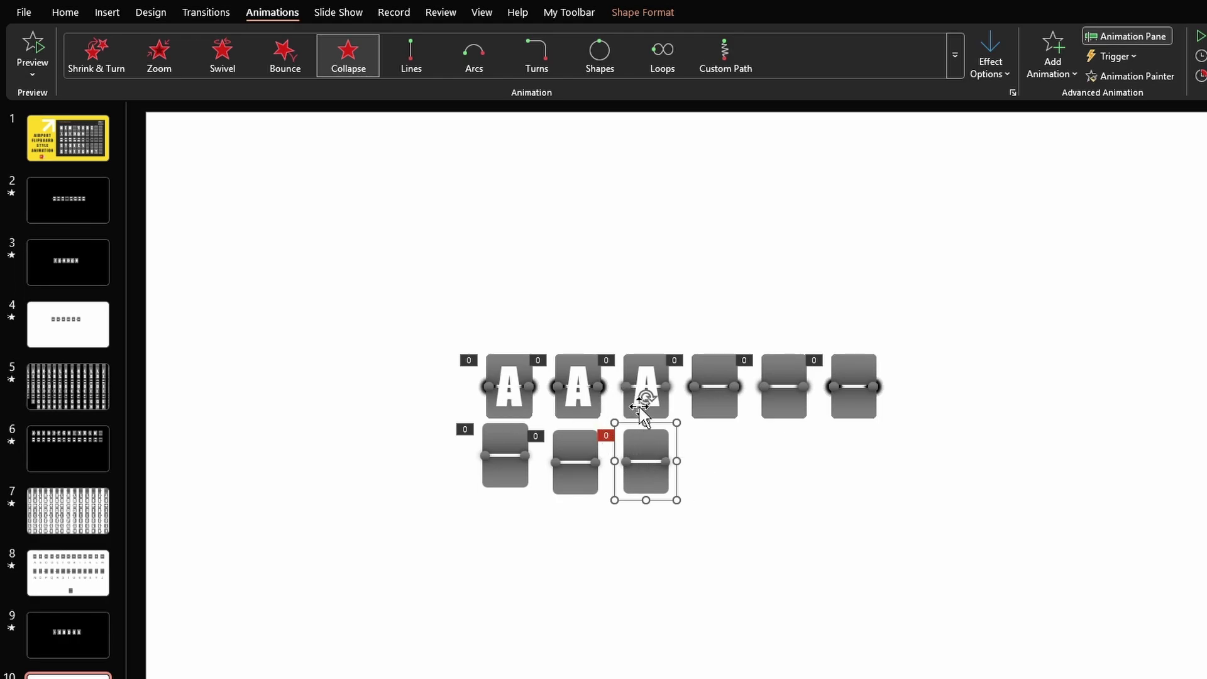
key(ctrl+z)
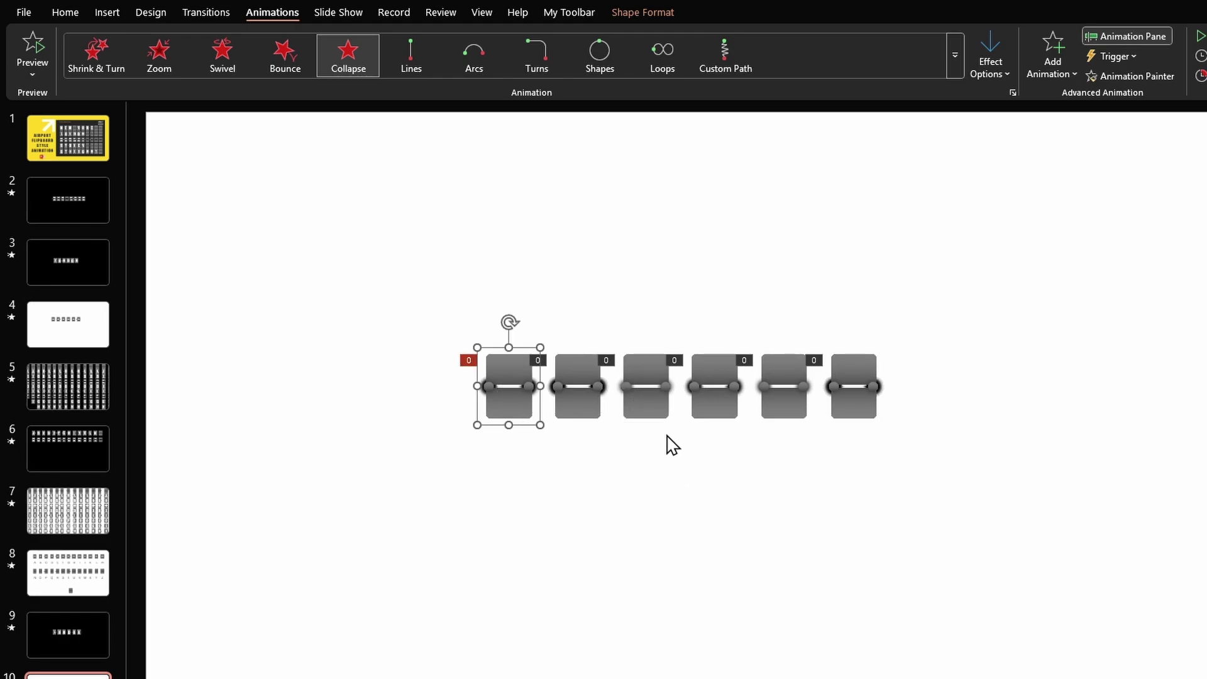
Step: Move the blank tile and the A tile of the first stack down below the row to expose its B tile
click(646, 401)
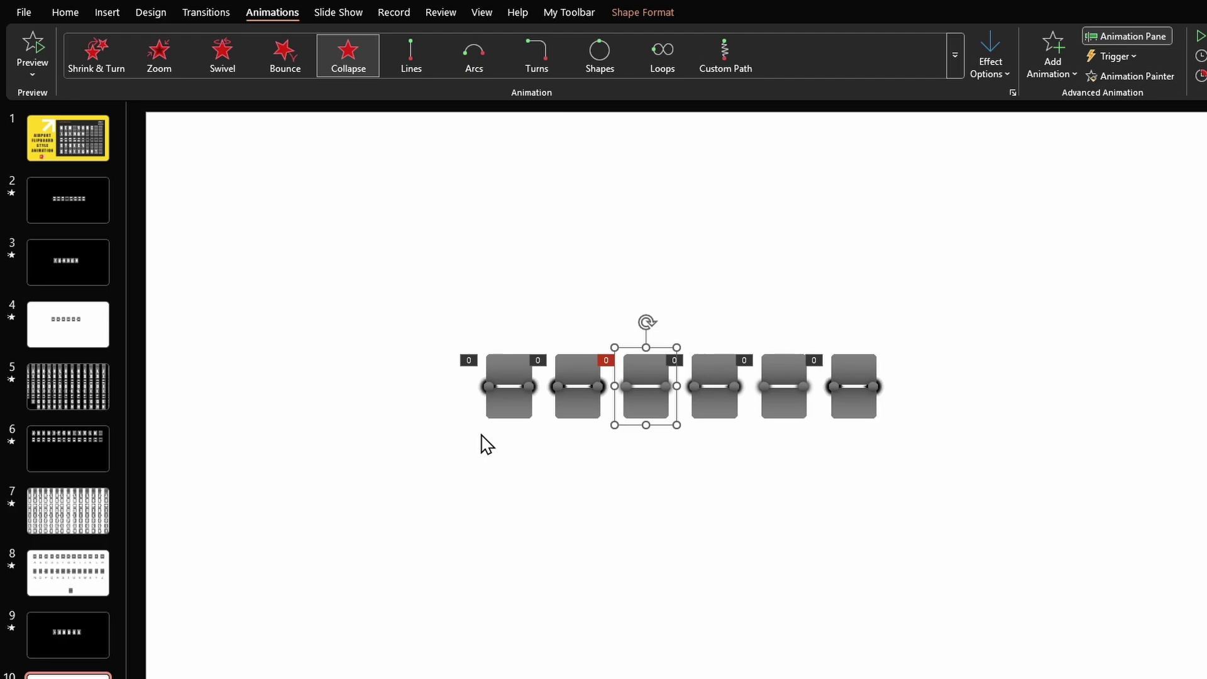
click(500, 406)
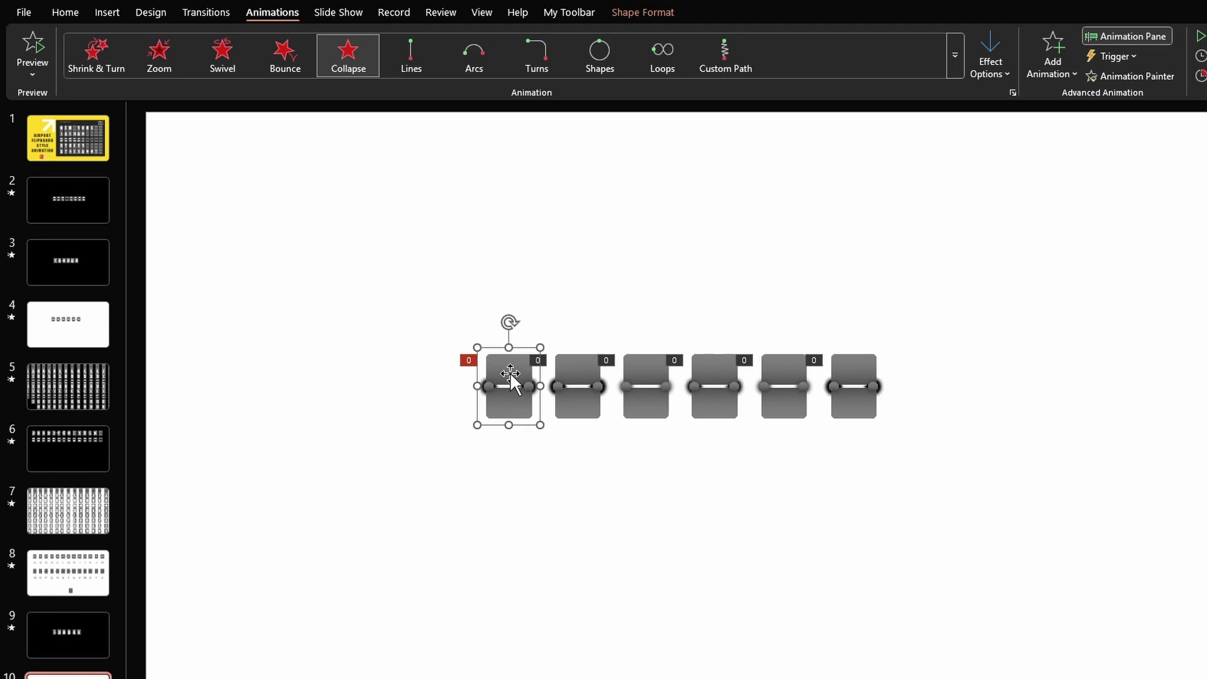
drag(511, 373, 510, 524)
click(511, 412)
drag(511, 412, 511, 487)
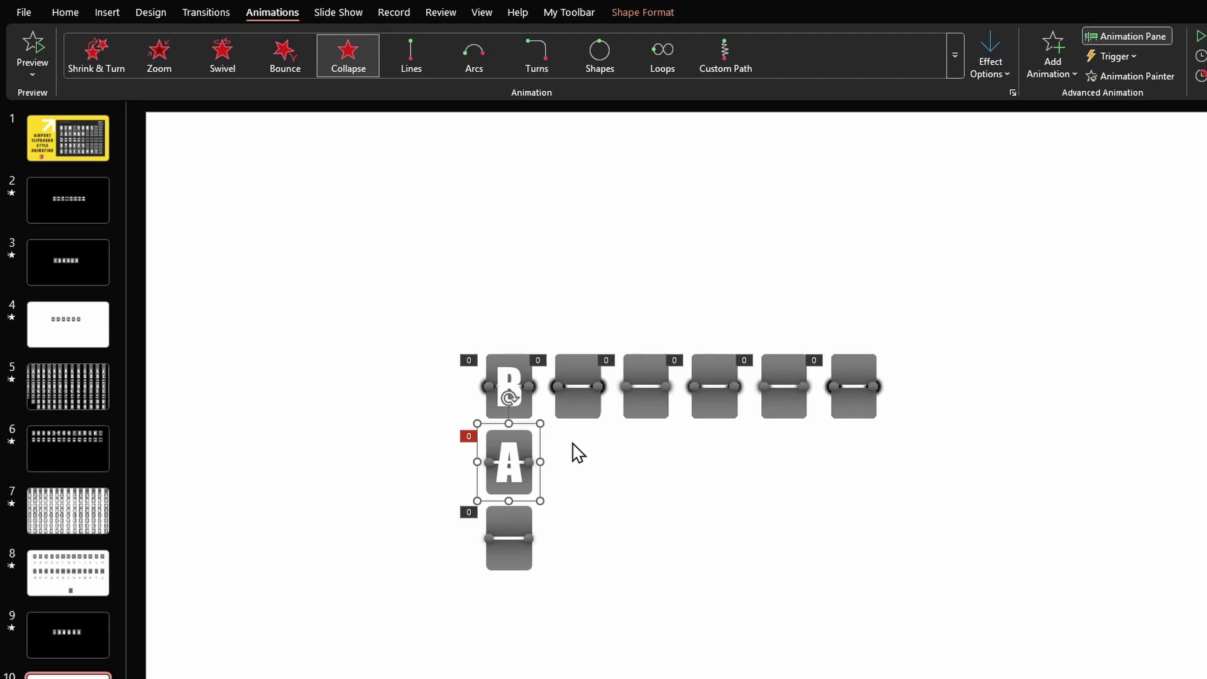
Step: Examine slide 7's full grid of letter tiles with its Collapse exits, and the labelled A to Z stacks on slide 8
click(100, 515)
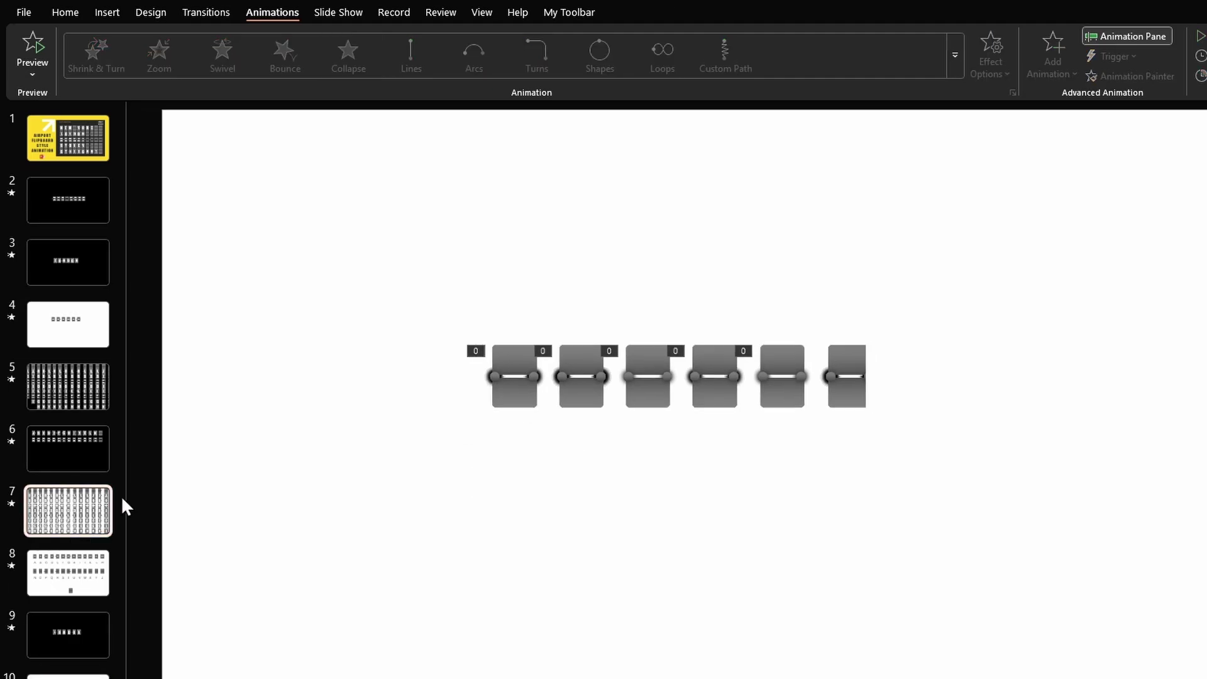
scroll(489, 387, down, 4)
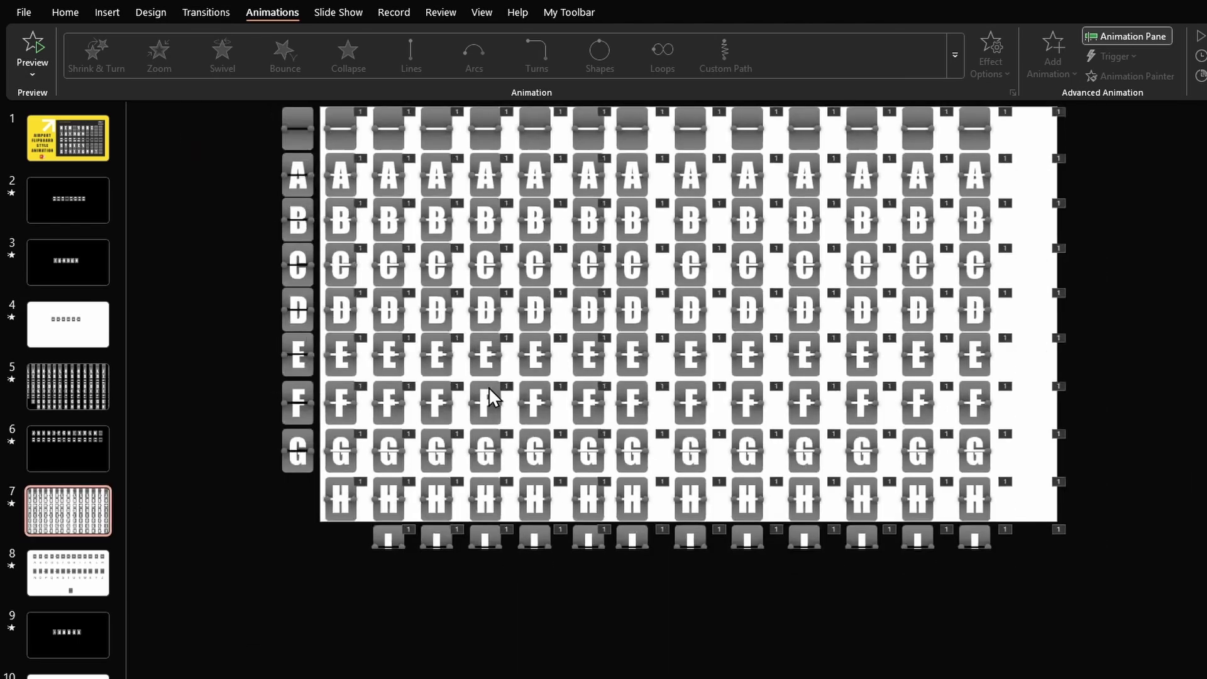
scroll(489, 387, down, 1)
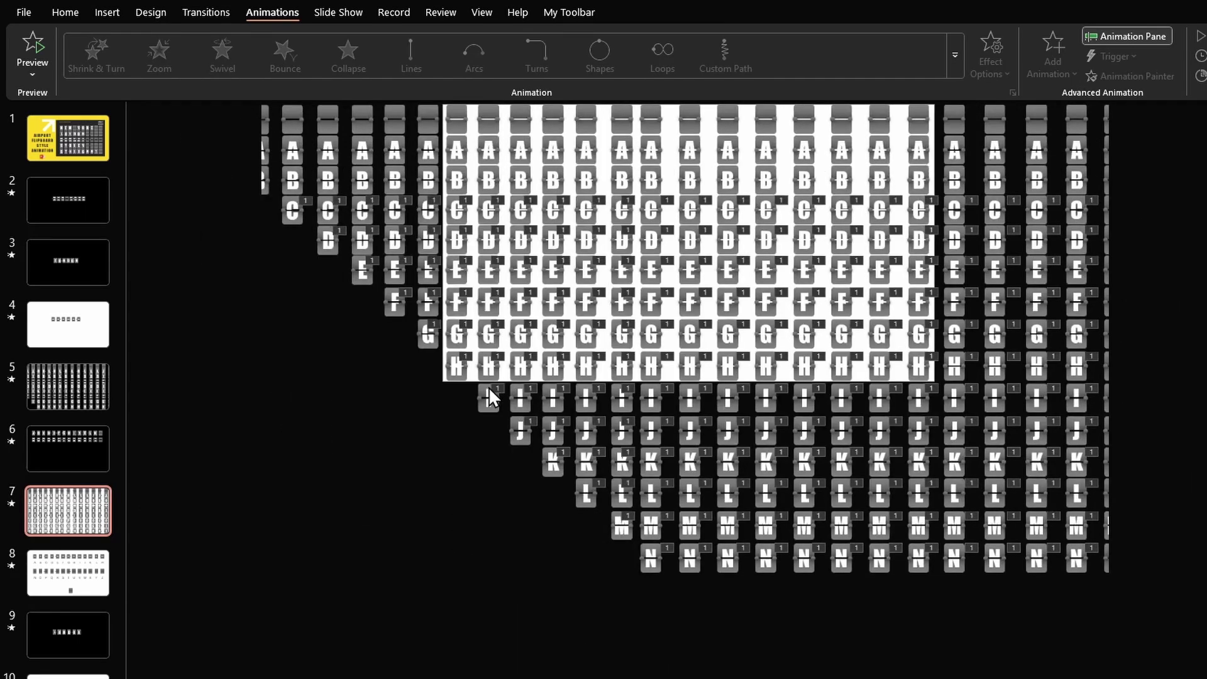
scroll(489, 386, down, 2)
key(Tab)
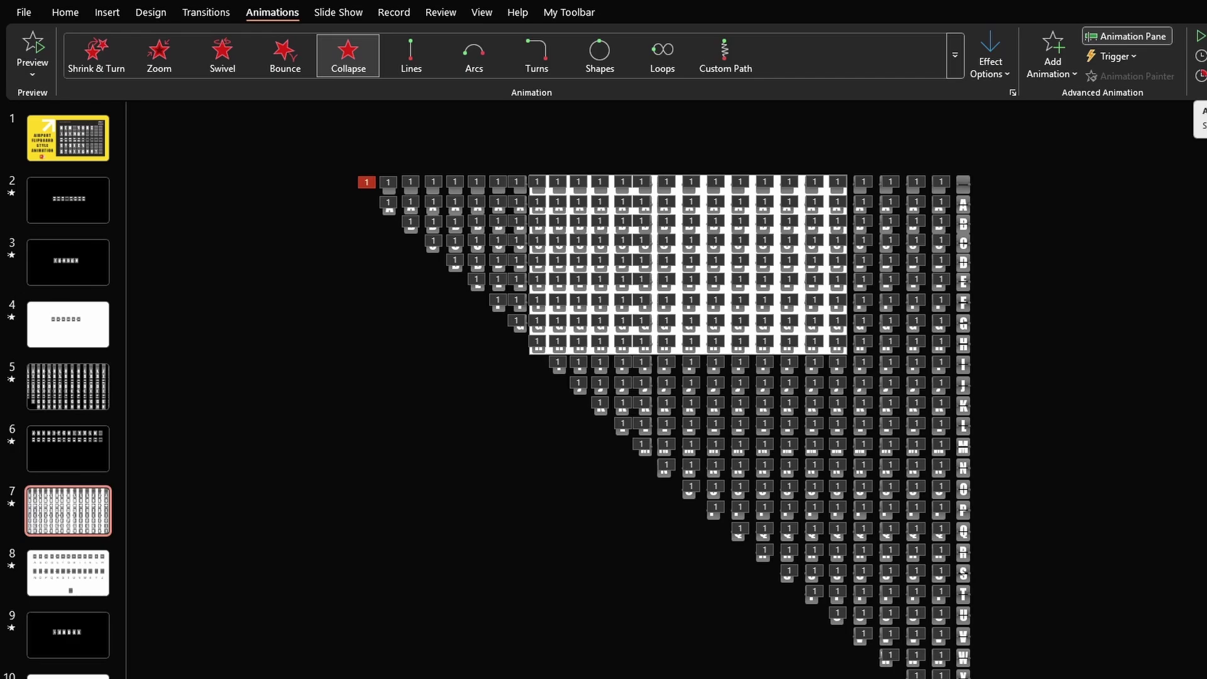
click(388, 182)
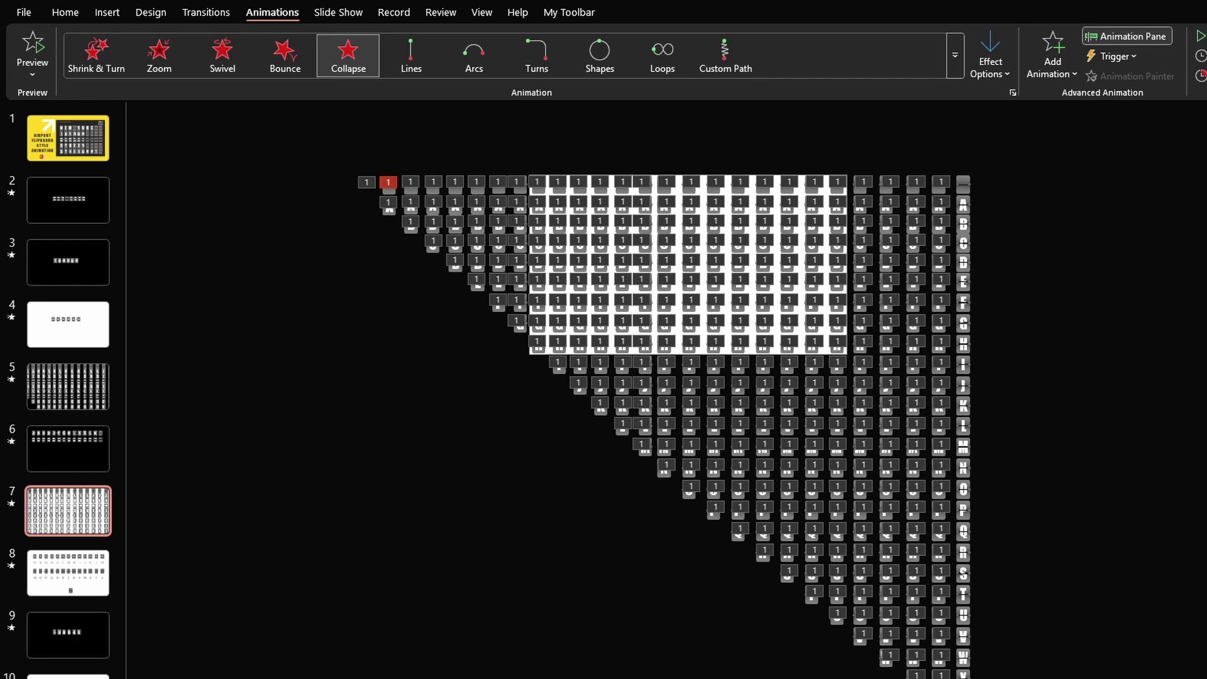
scroll(630, 571, down, 2)
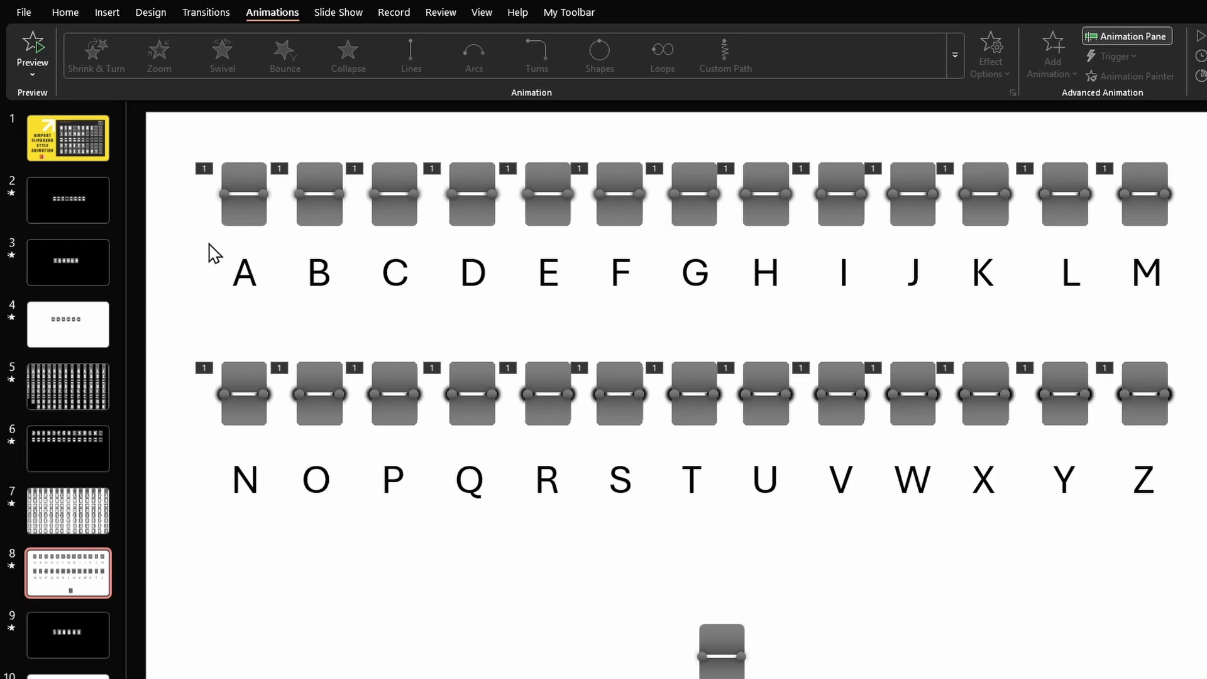
click(242, 286)
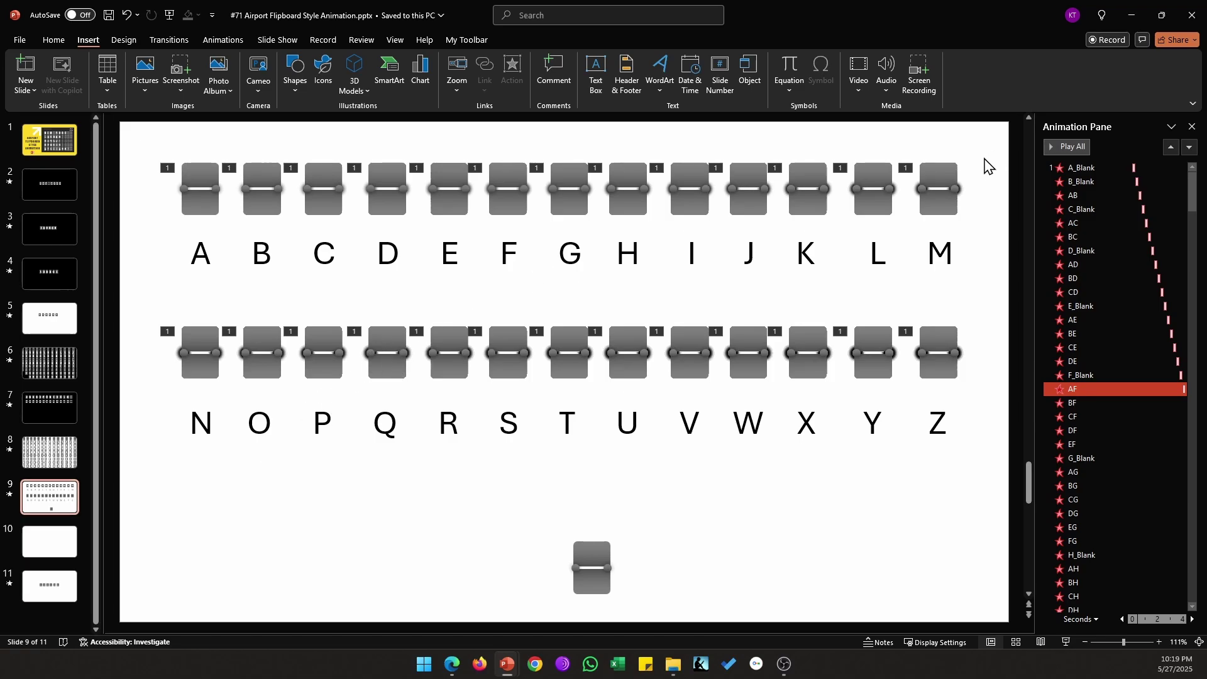
Step: Copy the complete M, U, B, A and I stacks from slide 9 onto the blank slide 10
drag(995, 151, 903, 231)
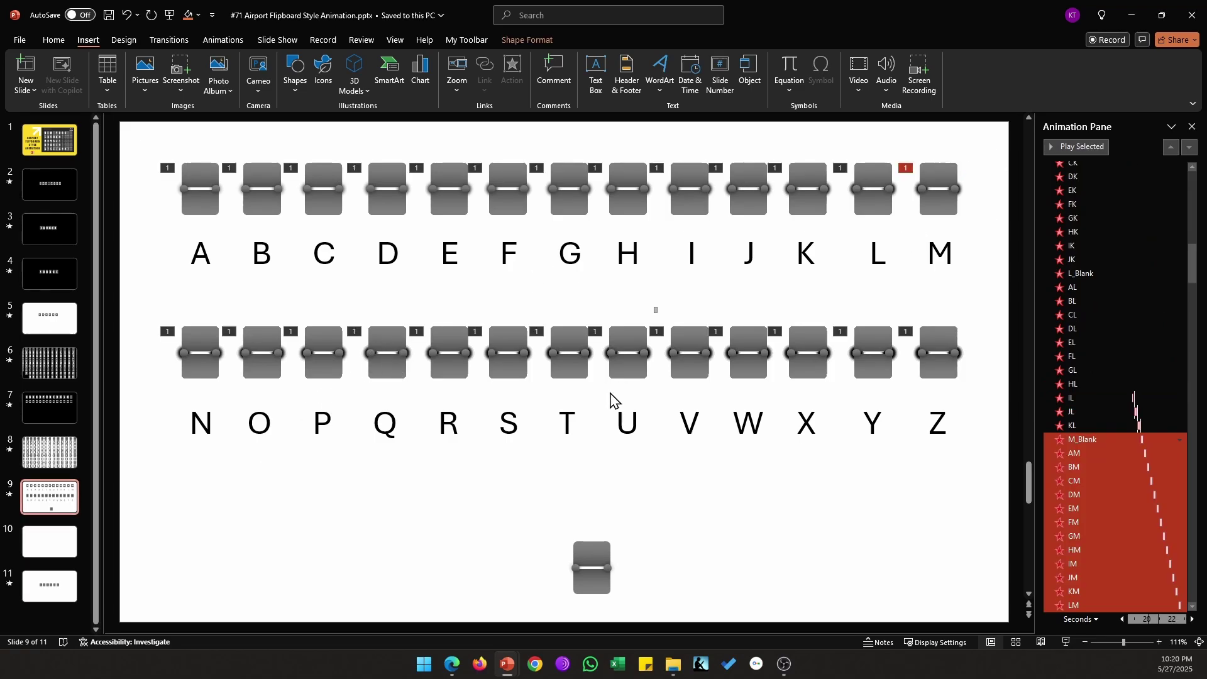
drag(658, 308, 602, 399)
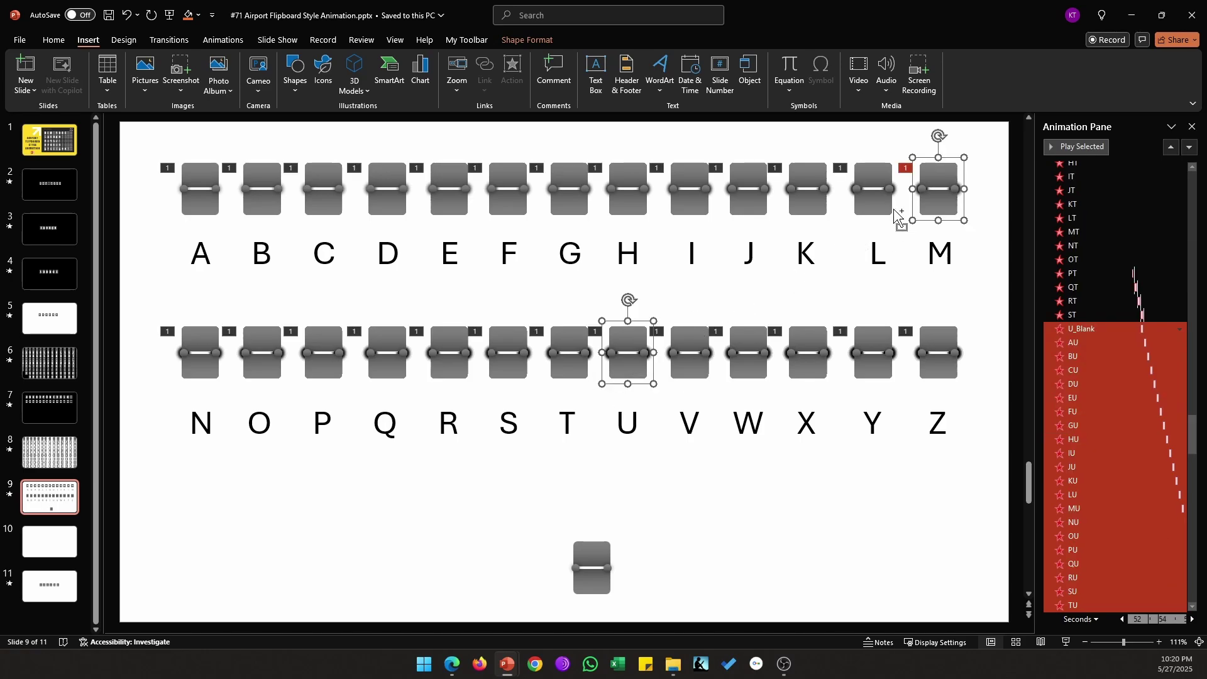
drag(294, 135, 230, 249)
drag(152, 146, 234, 237)
drag(663, 140, 720, 235)
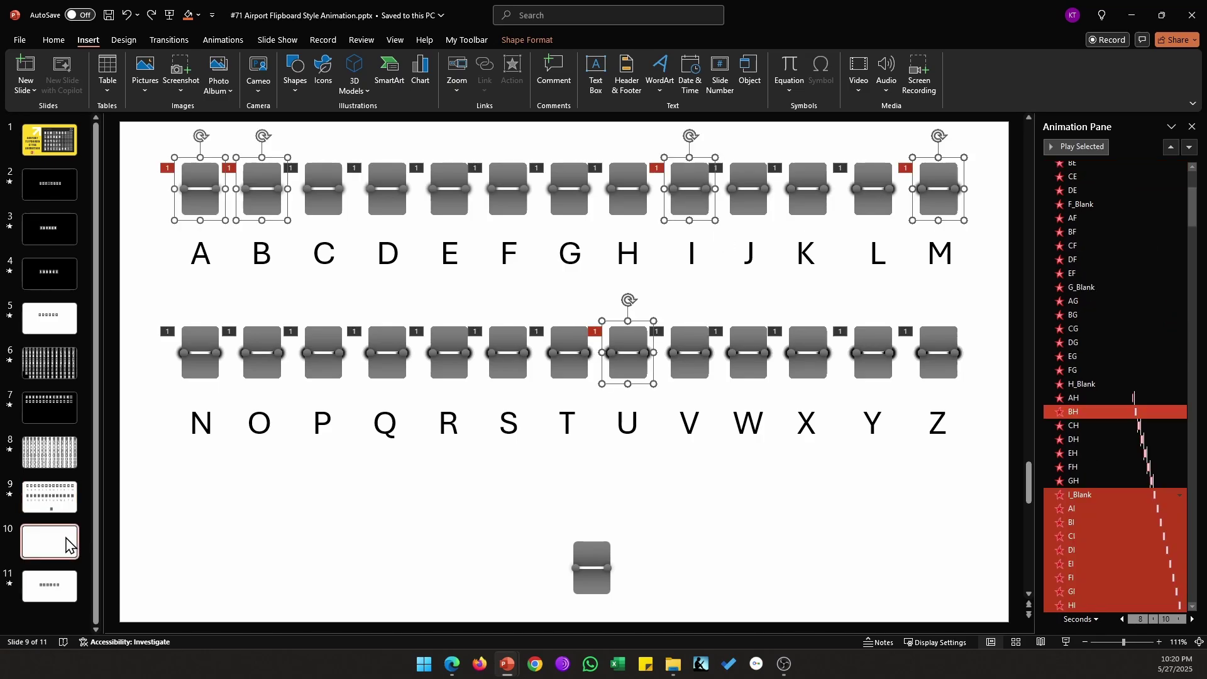
click(50, 541)
key(ctrl+v)
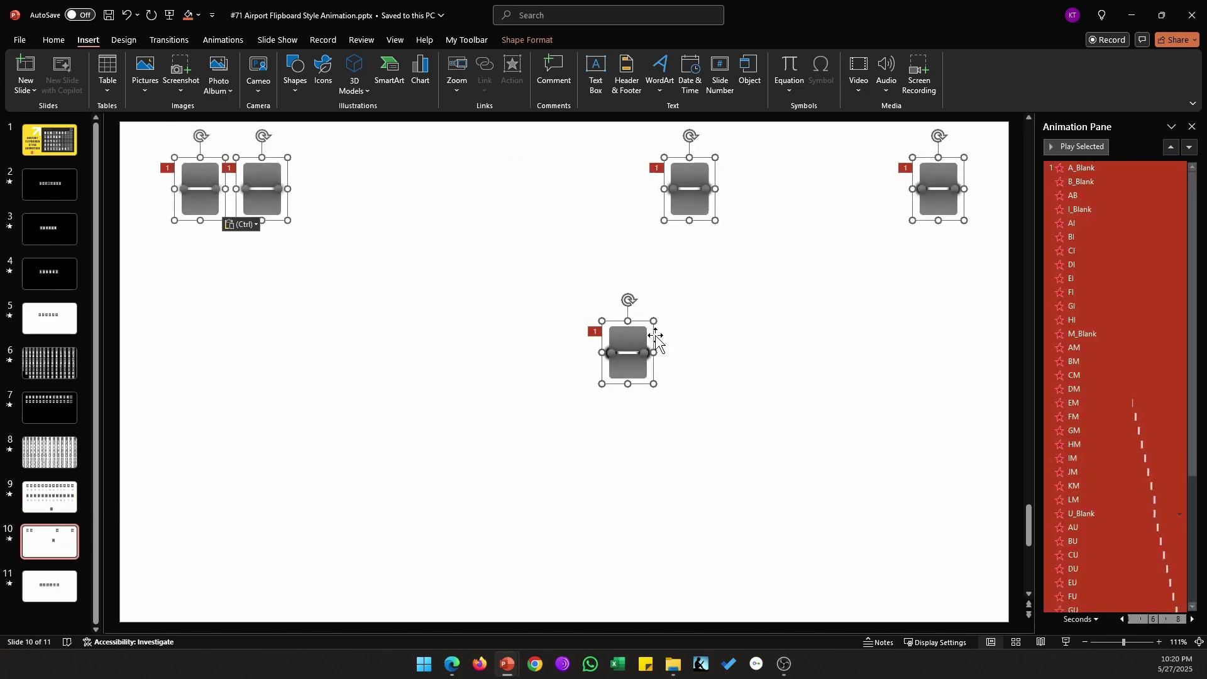
Step: Align the five pasted letter stacks on slide 10 by their middles so they form one horizontal row
click(465, 39)
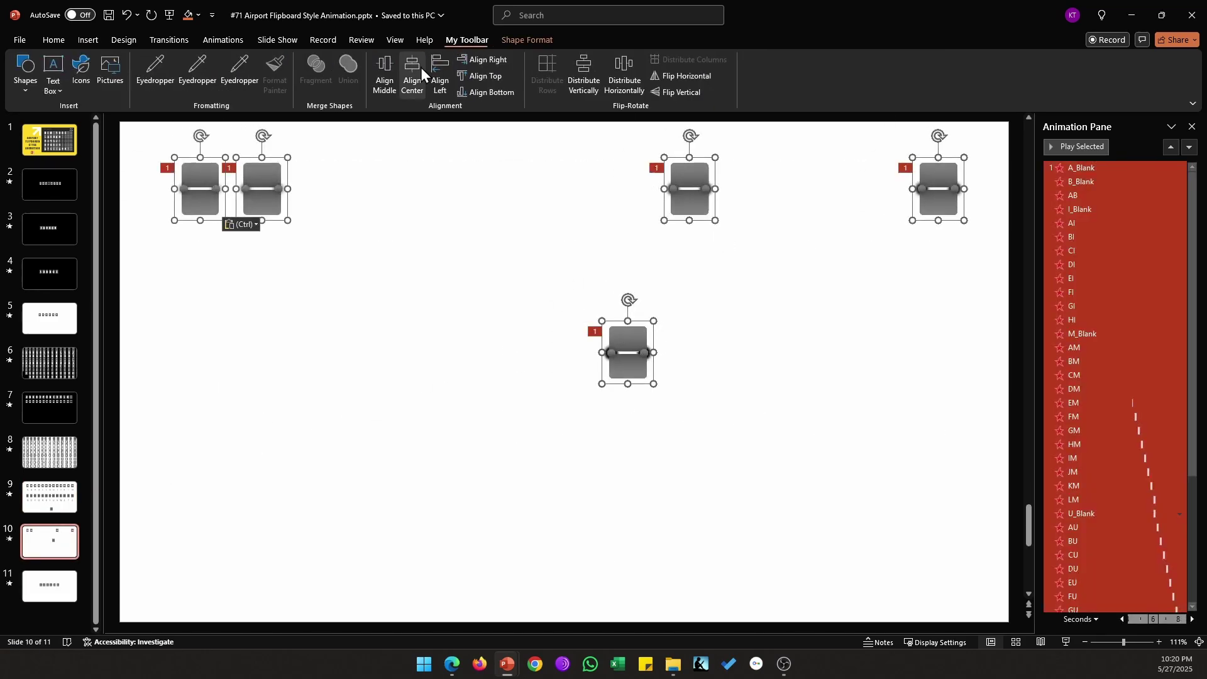
click(385, 82)
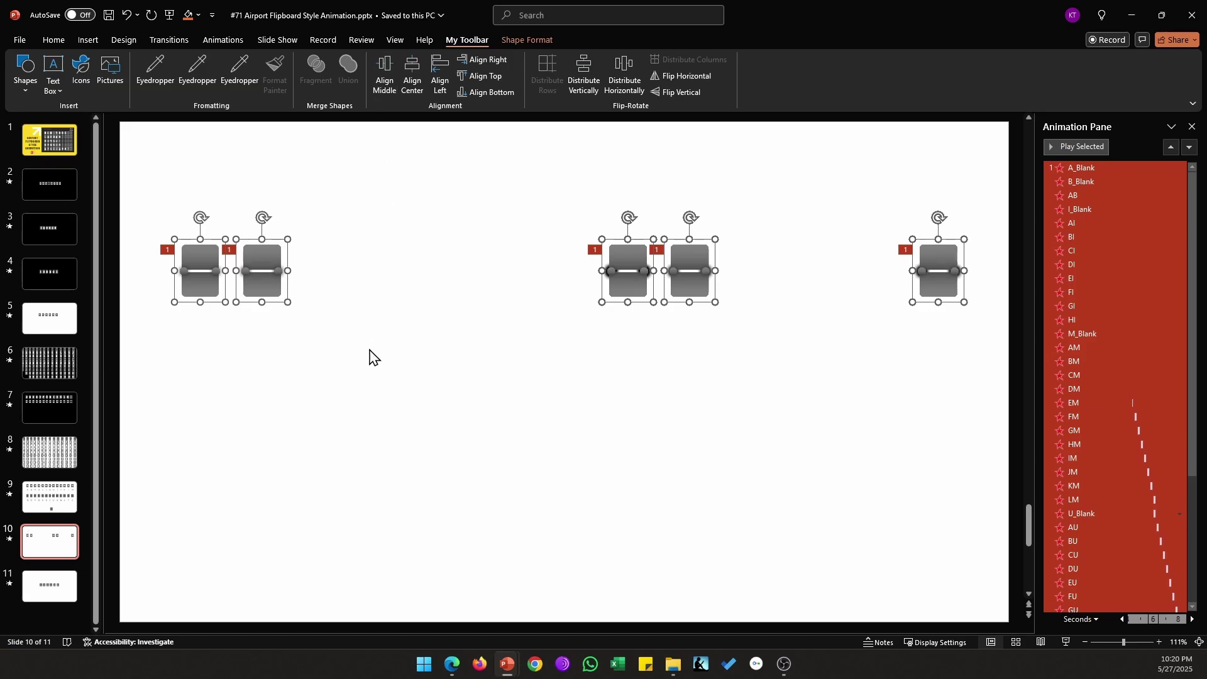
click(201, 331)
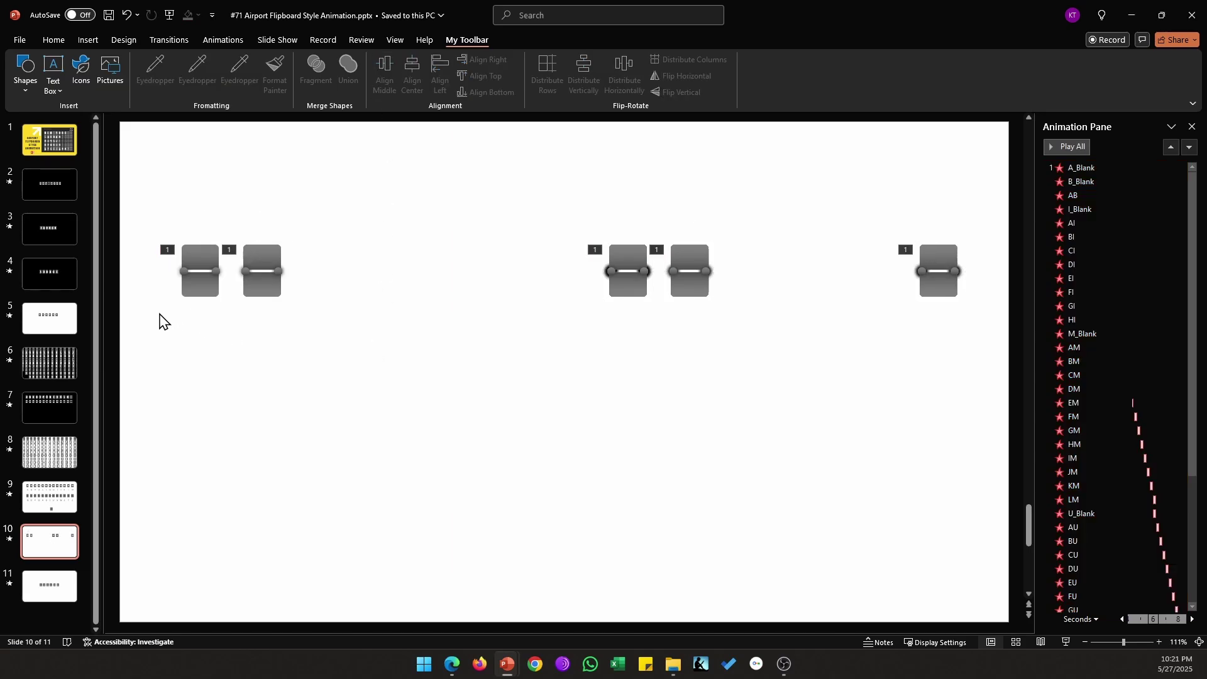
Step: Examine which exit animation entries belong to the top tiles of the A, B, U, I and M stacks on slide 10
click(195, 291)
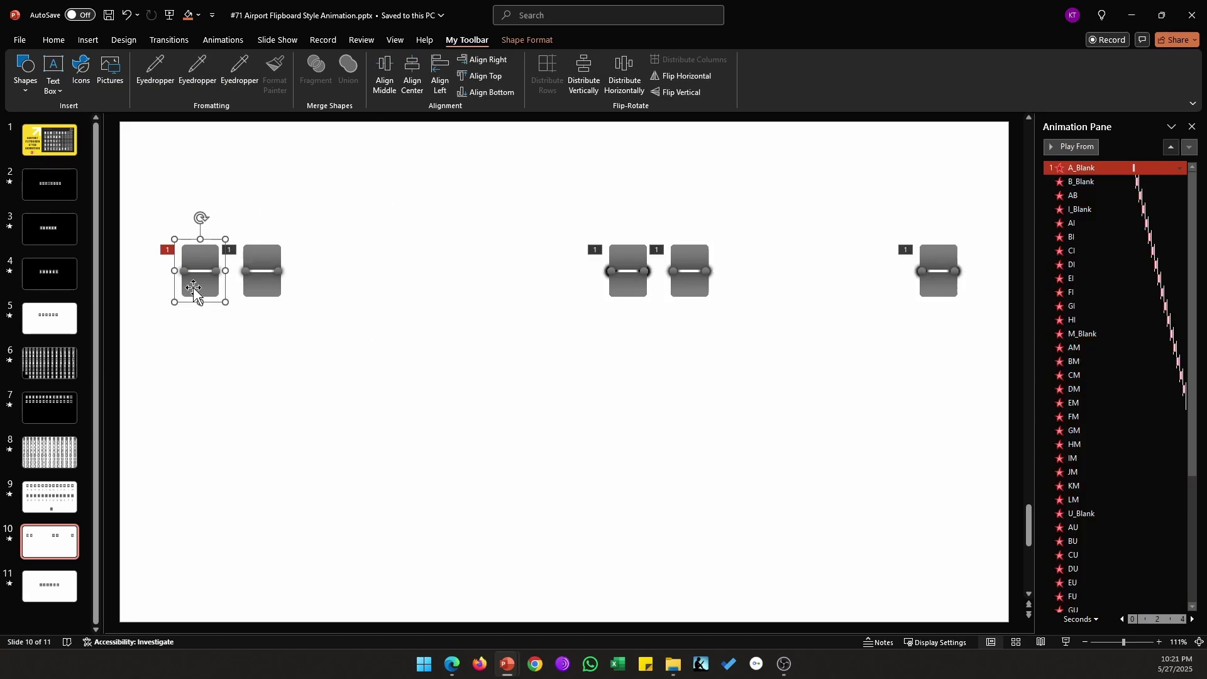
ctrl+click(1096, 183)
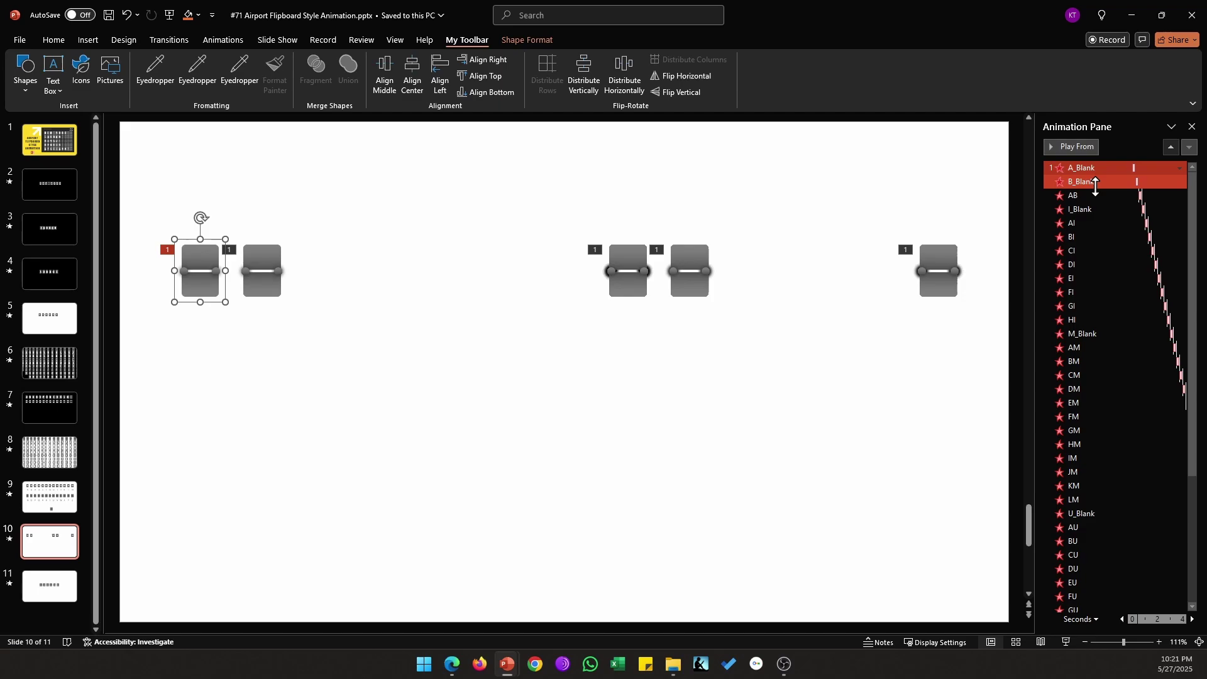
click(1100, 168)
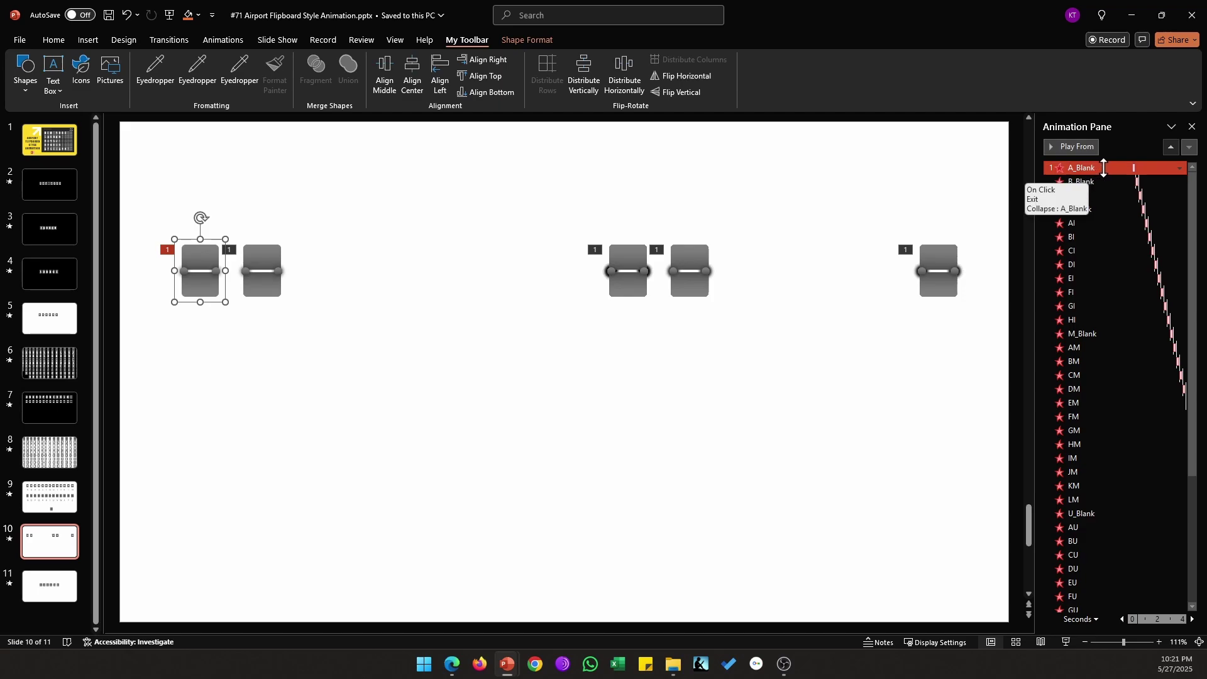
click(255, 289)
click(629, 287)
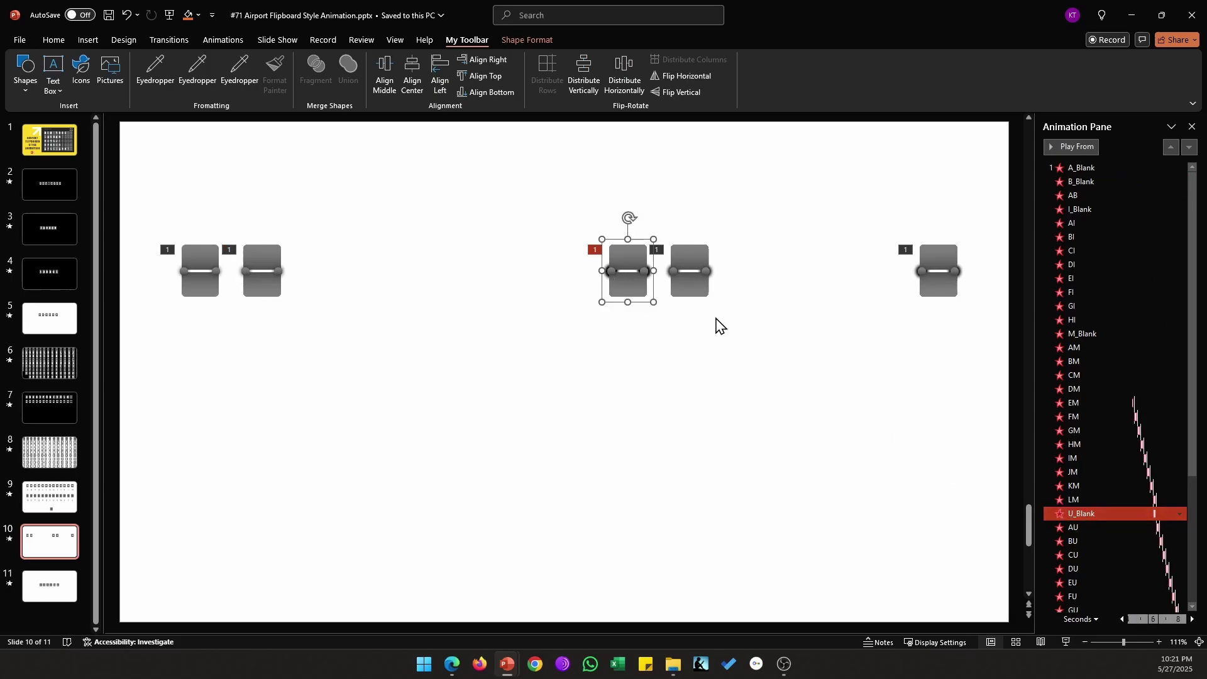
click(702, 290)
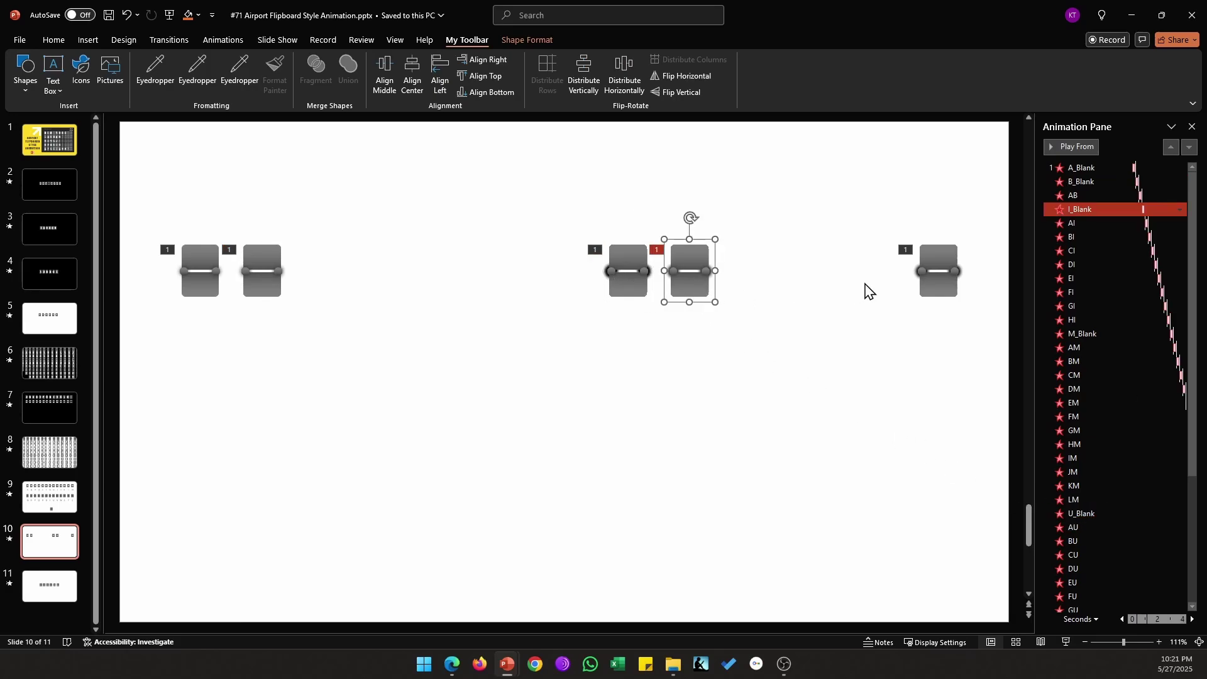
click(936, 284)
click(859, 355)
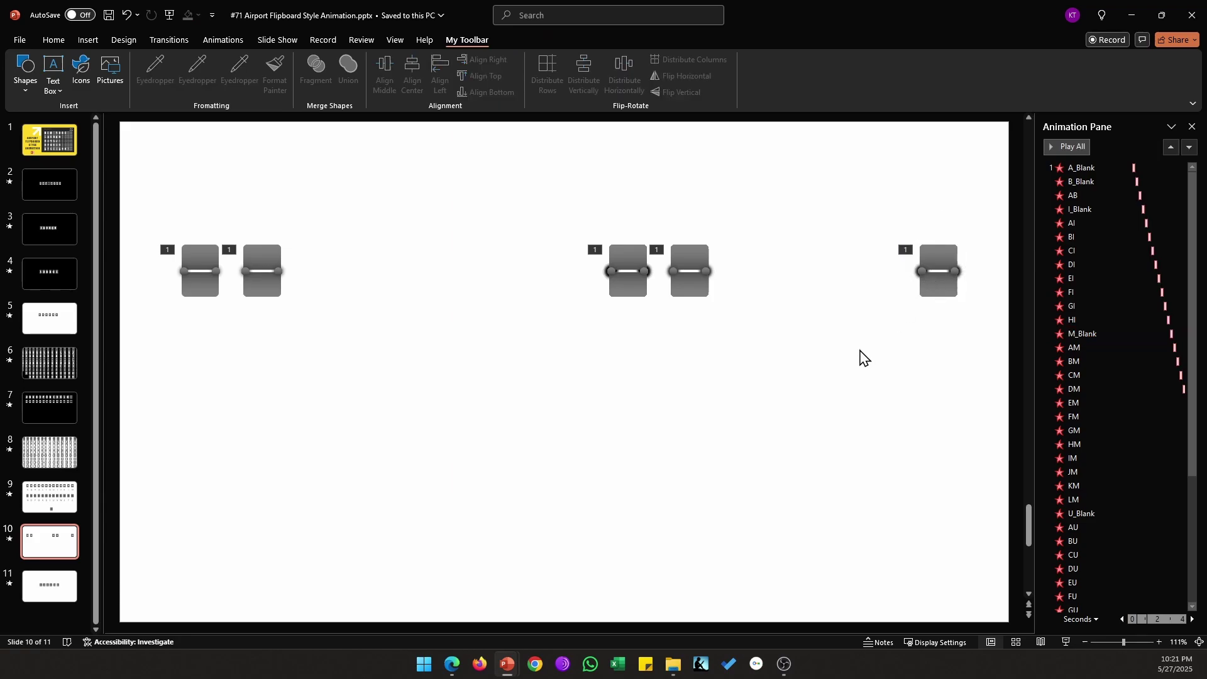
Step: Place the M and U stacks side by side at the middle of slide 10 and add a duplicate M stack after them
drag(866, 327, 1009, 218)
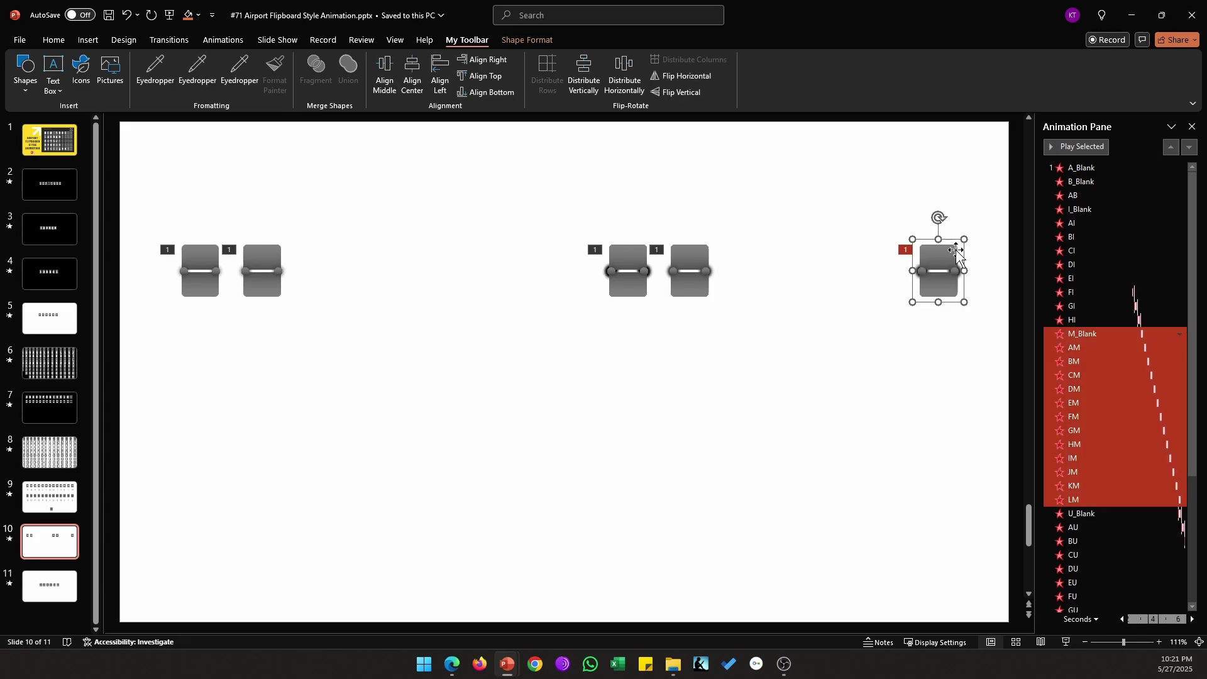
drag(956, 250, 465, 350)
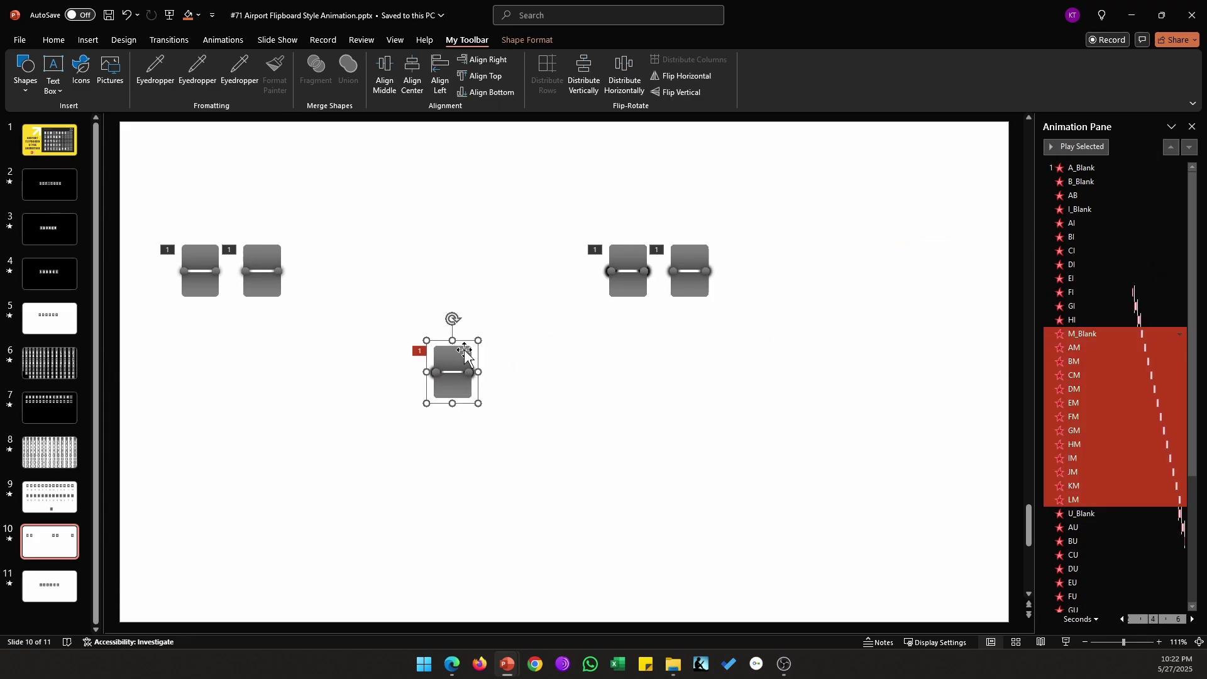
click(628, 288)
drag(639, 256, 515, 357)
click(472, 400)
drag(462, 395, 566, 398)
Step: Move the B, A and I stacks beside the second M stack to complete the MUMBAI row
click(238, 245)
drag(238, 245, 576, 346)
click(243, 251)
drag(243, 251, 641, 350)
drag(759, 304, 631, 223)
drag(693, 257, 694, 358)
Step: Move the first M stack's animations, M_Blank through LM, to the start of the animation order
click(1116, 319)
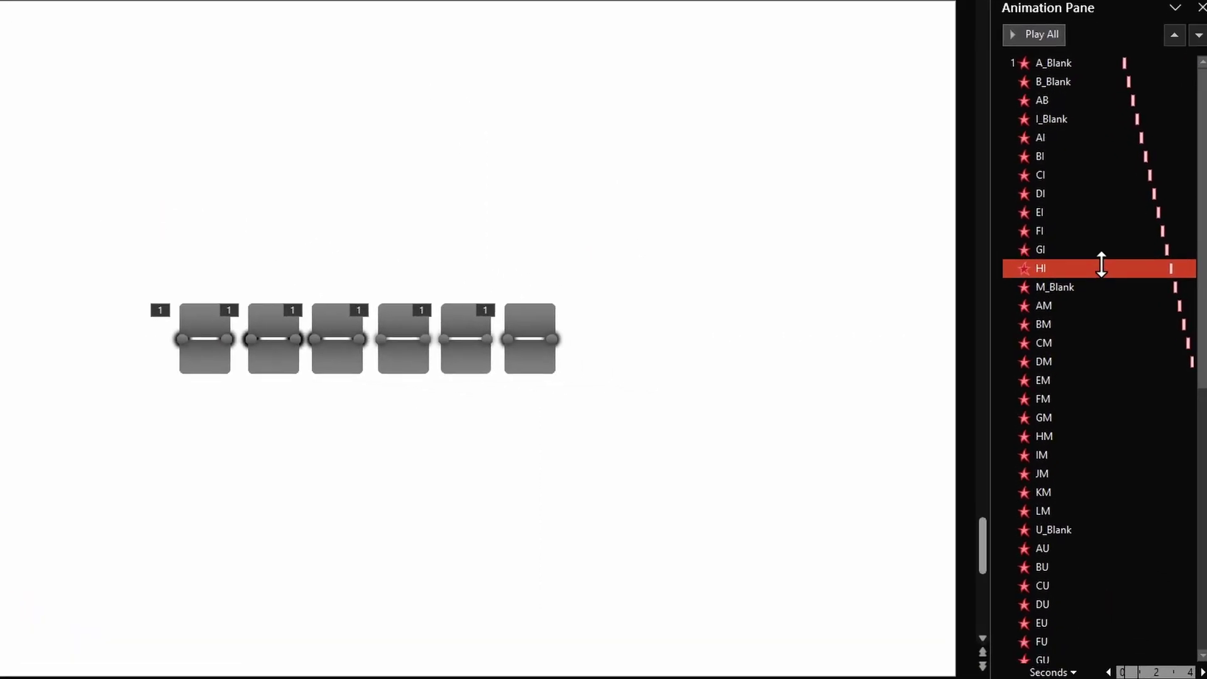
click(1102, 305)
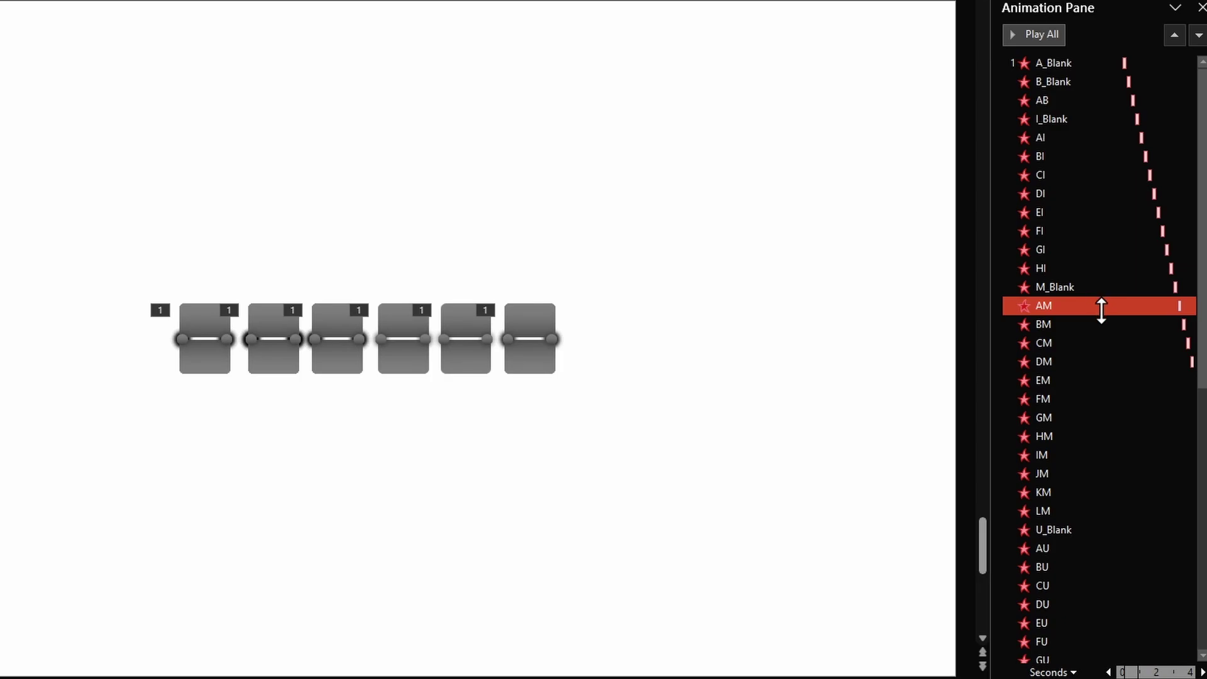
click(1092, 288)
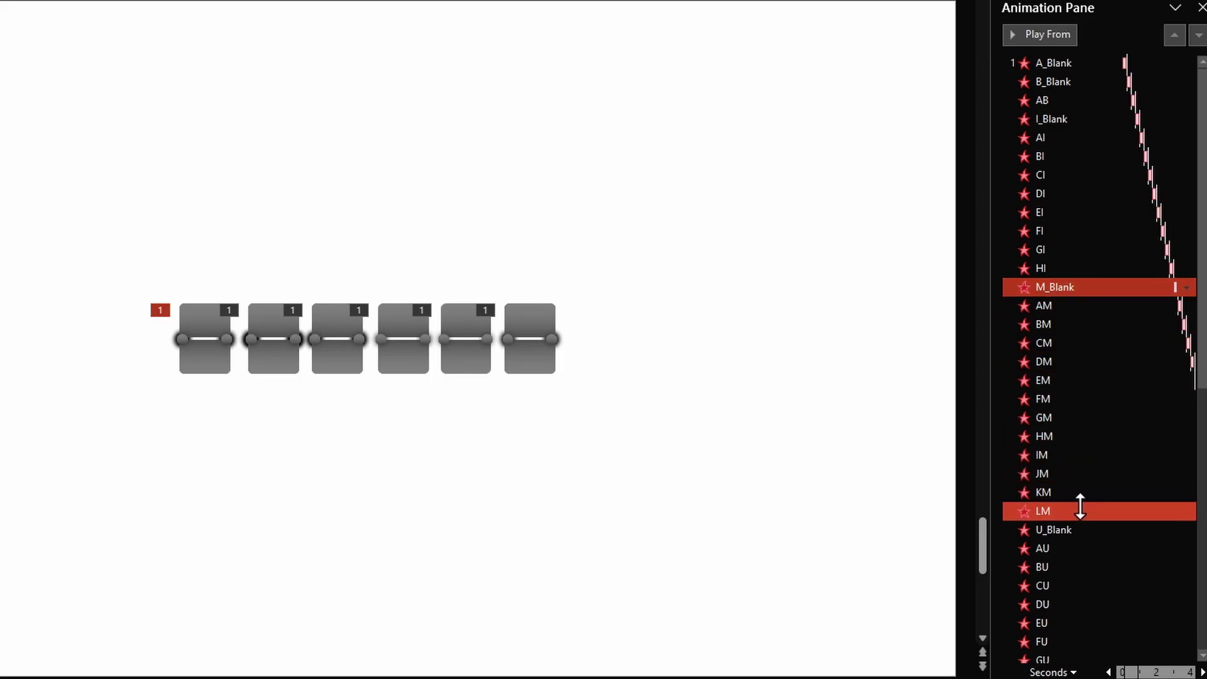
shift+click(1080, 507)
drag(1080, 507, 1073, 63)
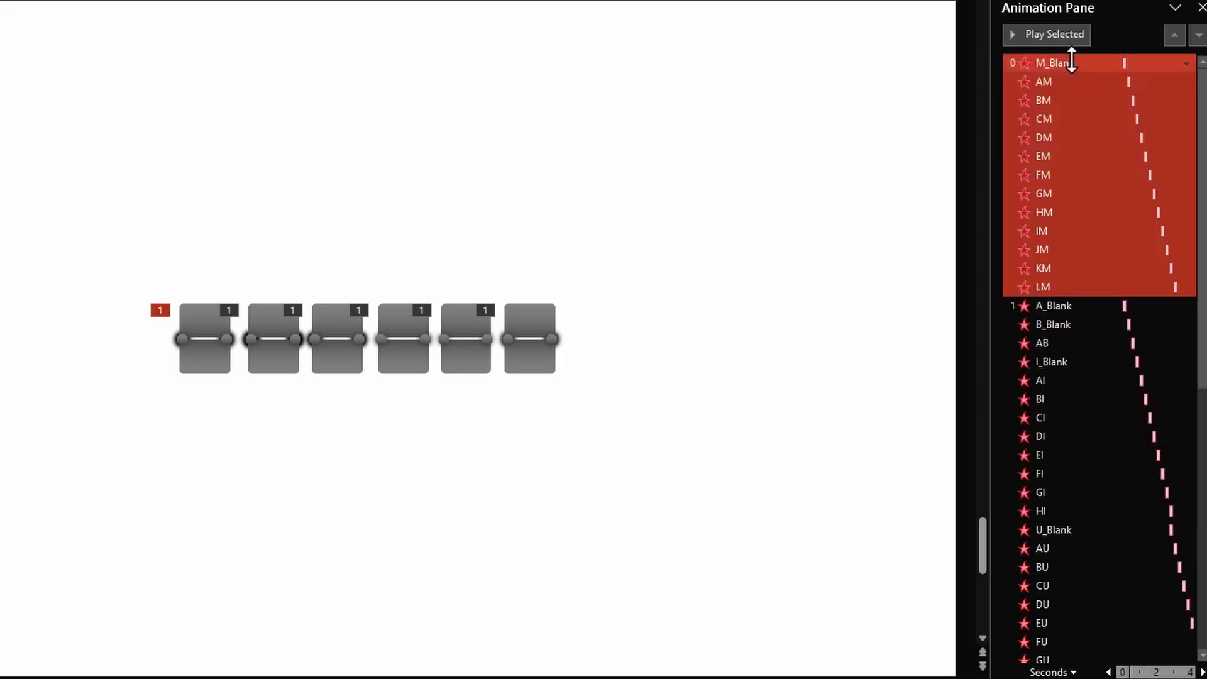
key(ctrl+z)
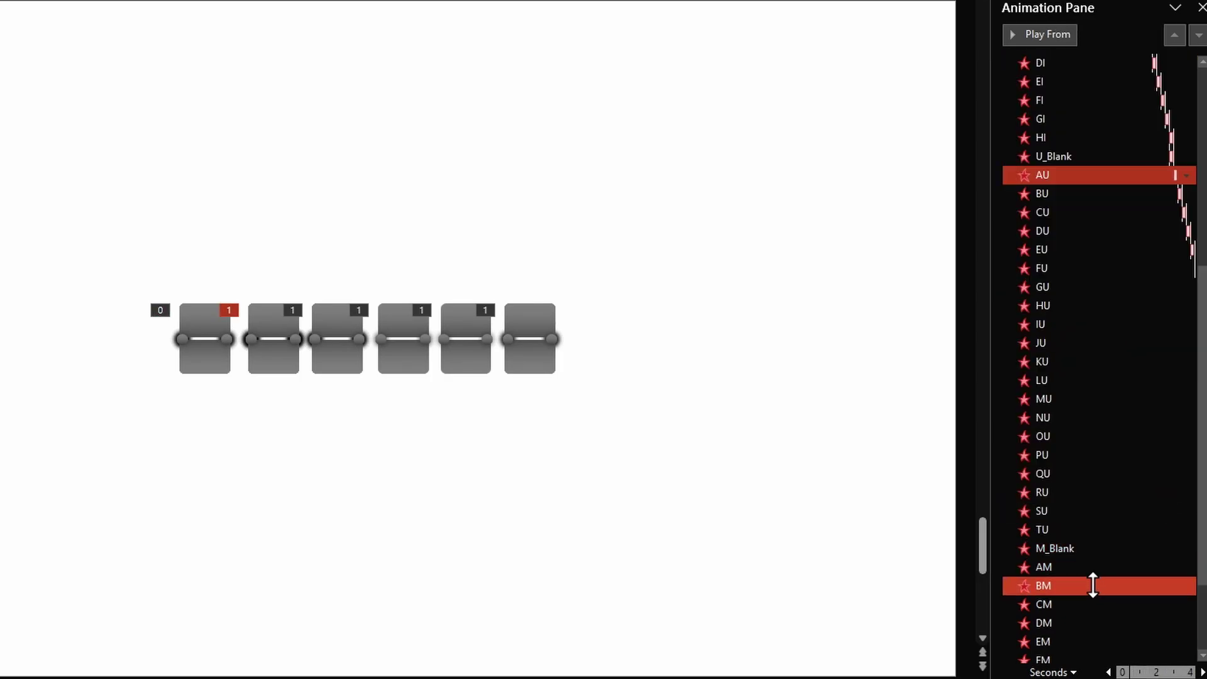
Step: Reorder the U stack's animations, U_Blank through TU, to follow directly after the first M stack's entries
shift+click(1081, 532)
ctrl+click(1064, 157)
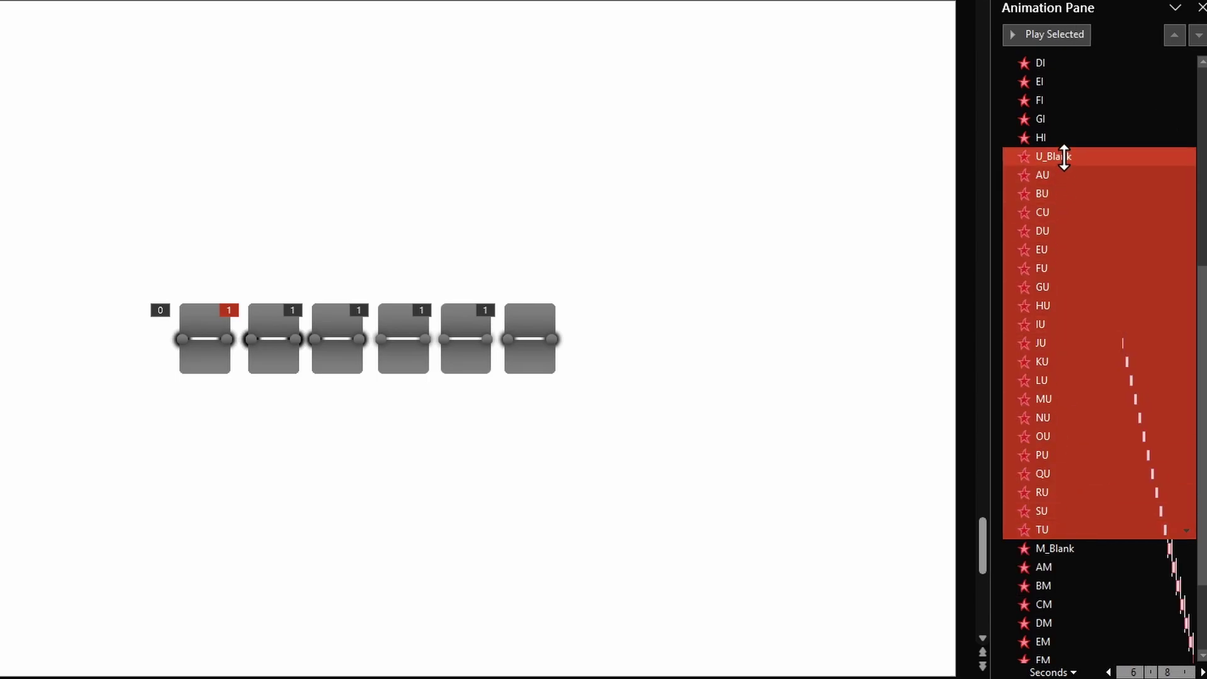
mouse_move(1081, 146)
mouse_down()
mouse_move(1070, 36)
mouse_move(1068, 161)
mouse_up()
Step: Move the second M stack's animations, M_Blank through LM, to directly after the U stack's TU entry
click(1076, 204)
scroll(1072, 283, down, 6)
click(1070, 428)
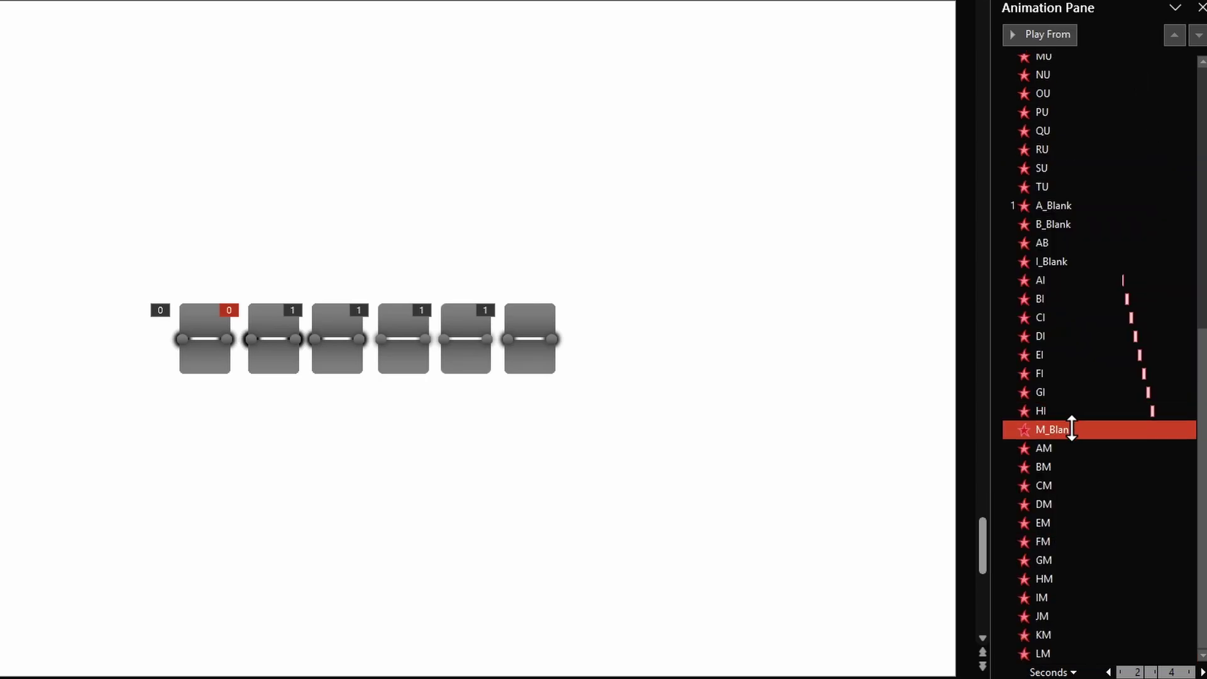
shift+click(1075, 652)
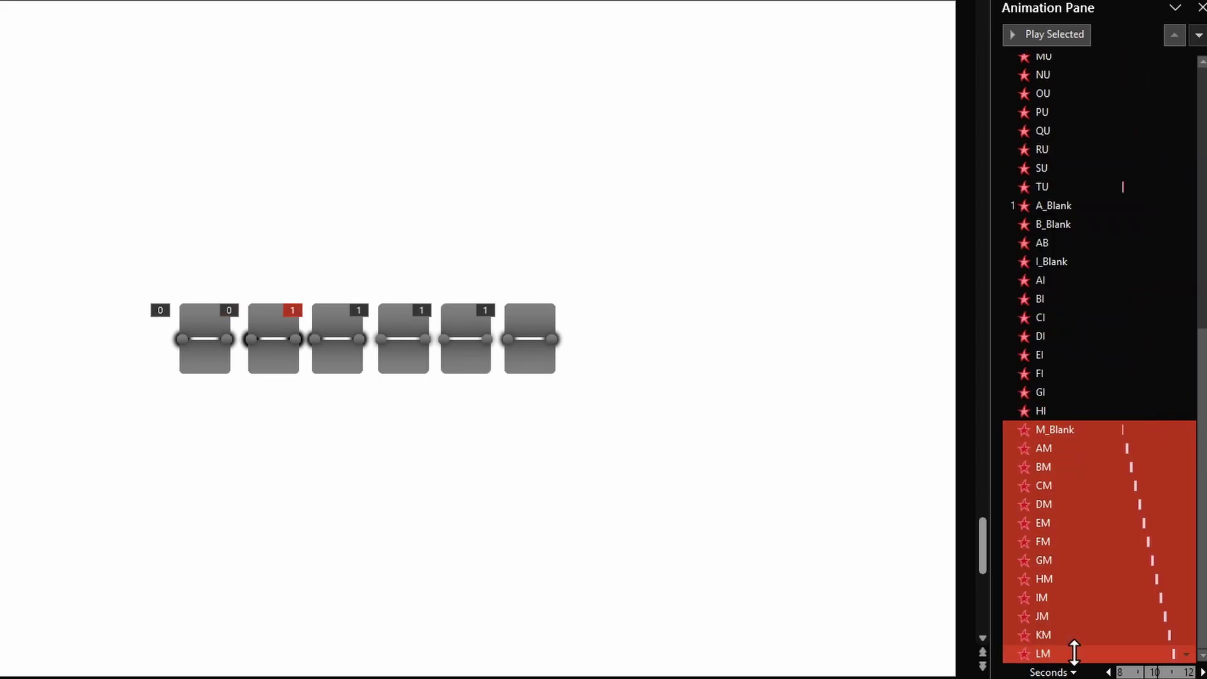
drag(1085, 196, 1070, 601)
Step: Move the B stack's B_Blank and AB animations ahead of A_Blank in the animation order
scroll(1069, 600, down, 8)
click(1064, 467)
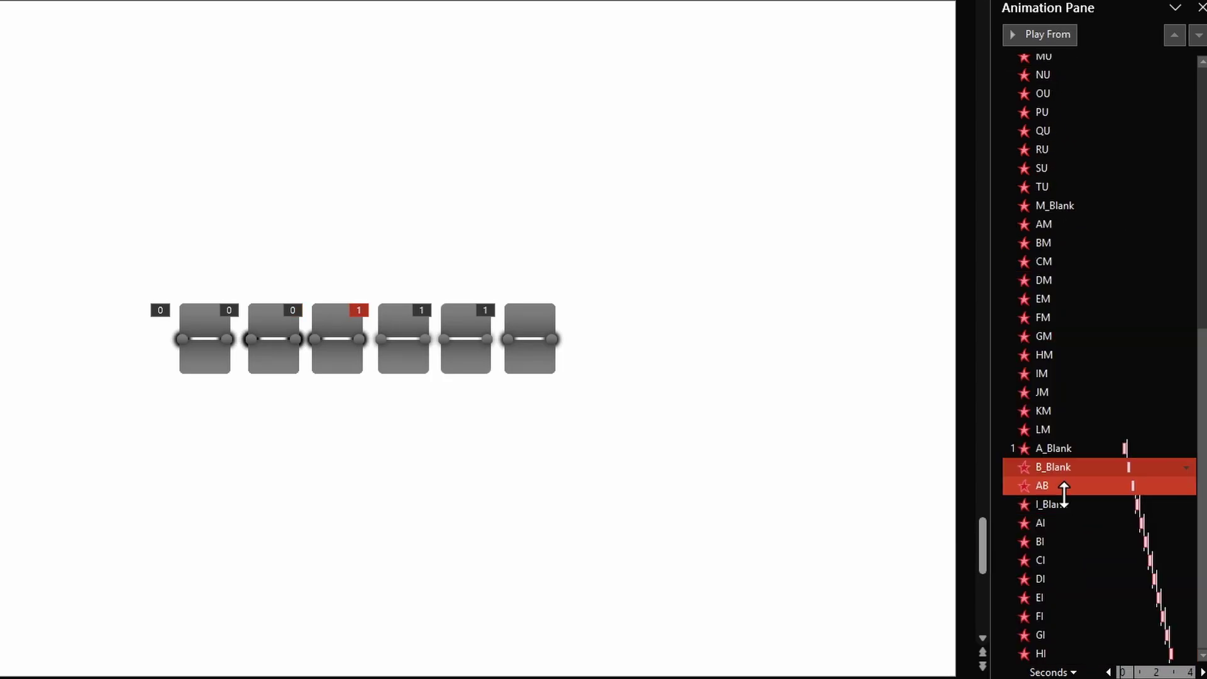
shift+click(1064, 486)
drag(1069, 439, 1069, 440)
click(1063, 486)
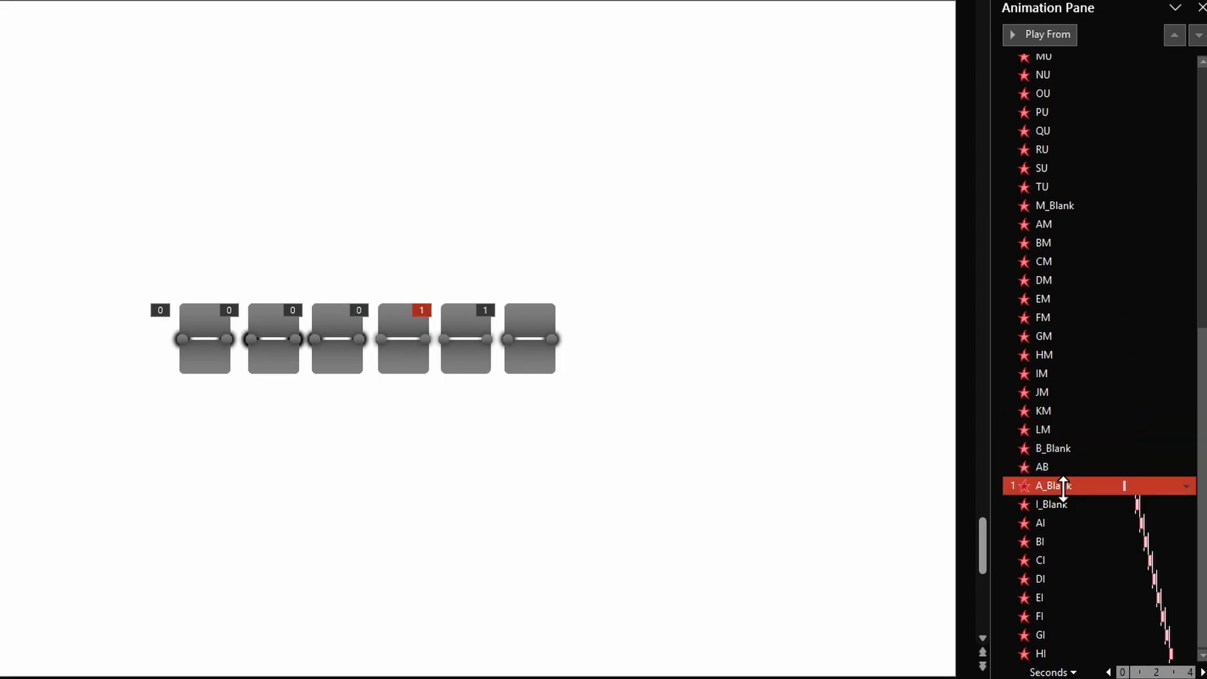
Step: Play slide 10 as a slide show to check the MUMBAI flip sequence
click(1071, 503)
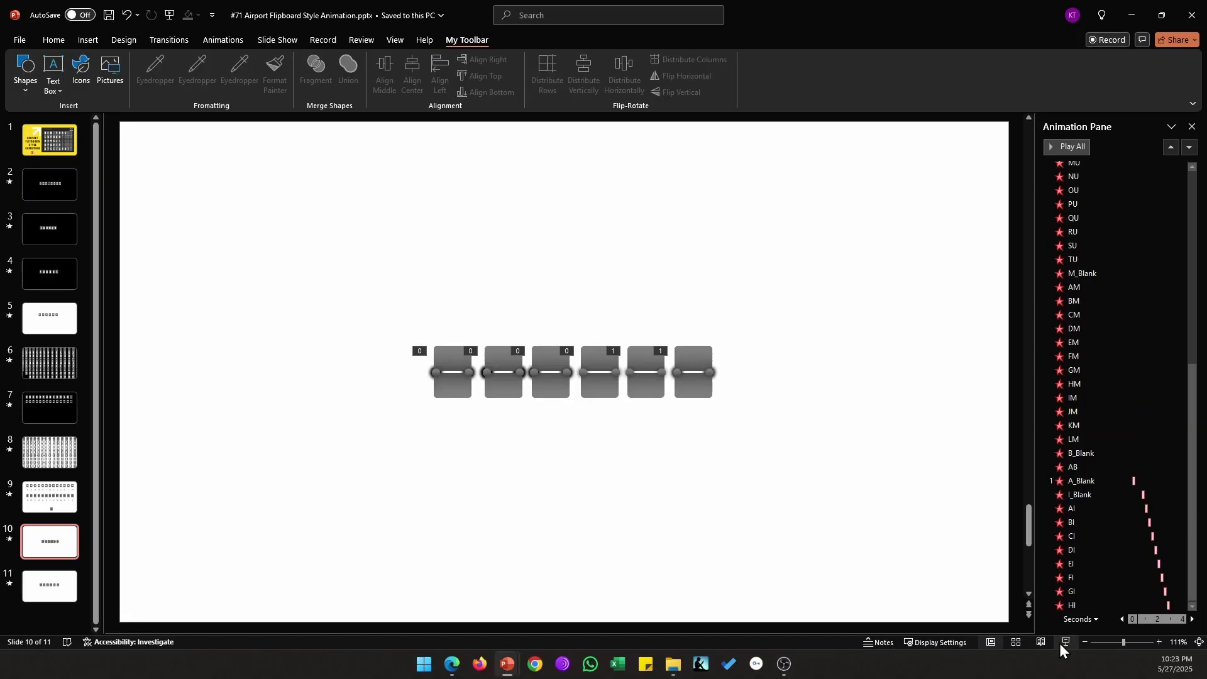
click(1059, 647)
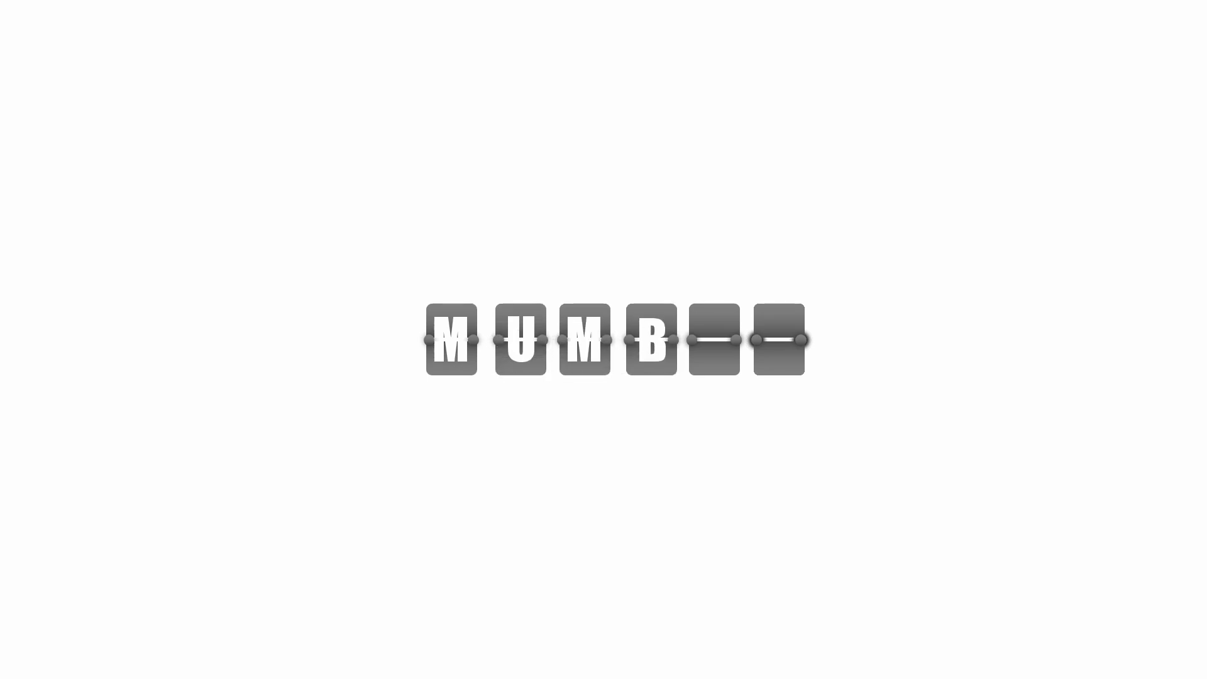
key(Escape)
Step: Set the A_Blank animation to start After Previous
click(1105, 482)
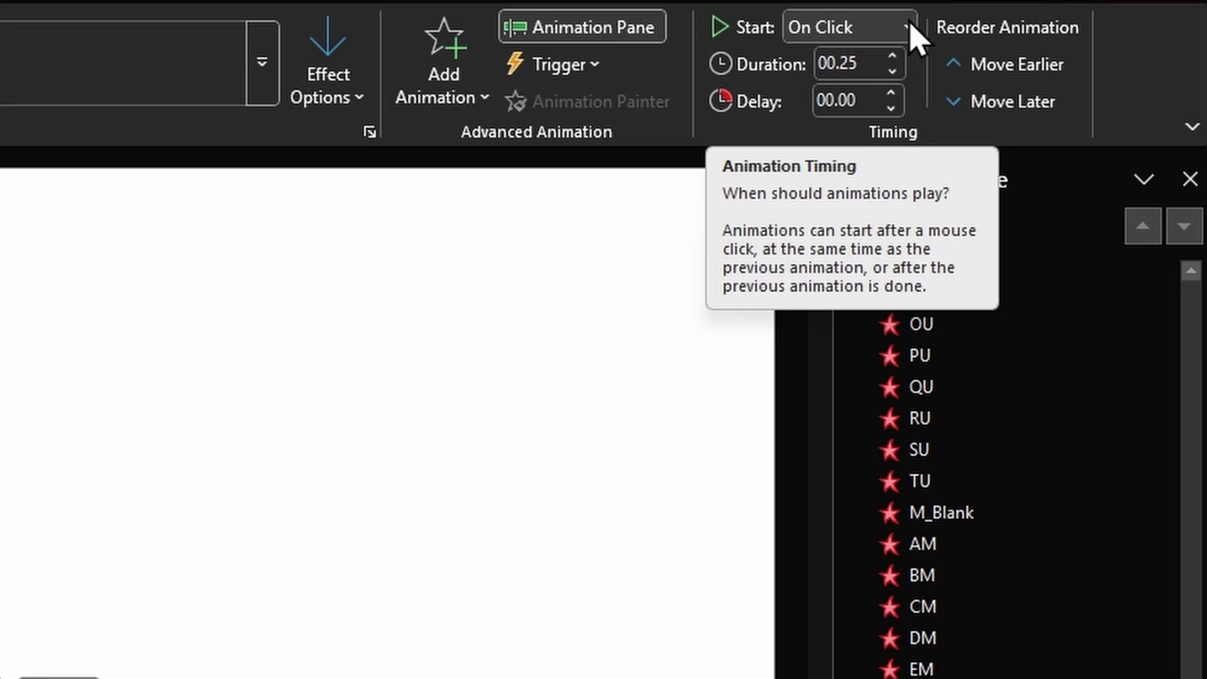
click(913, 26)
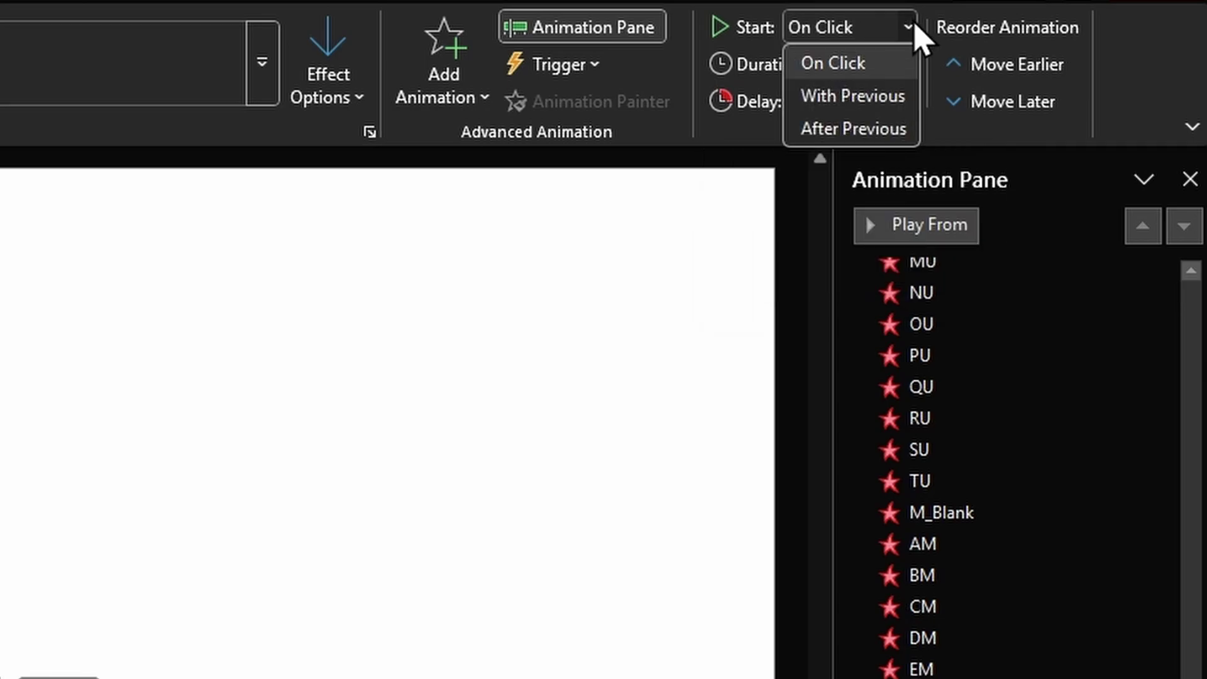
click(896, 129)
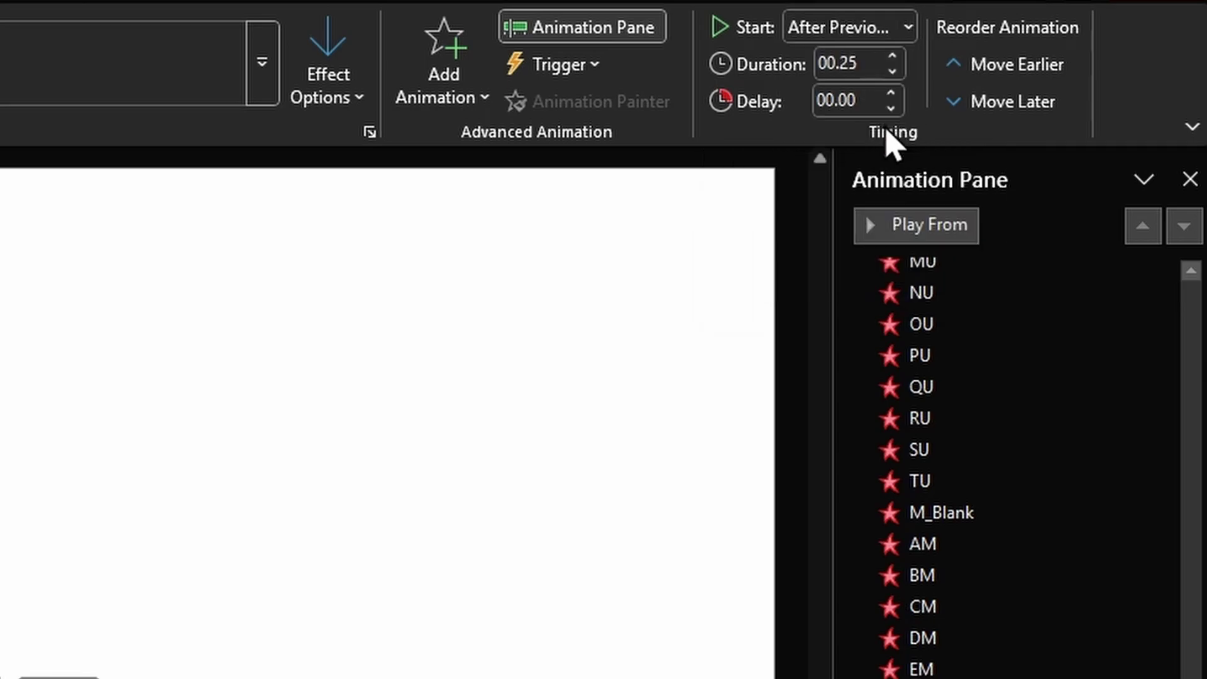
click(417, 423)
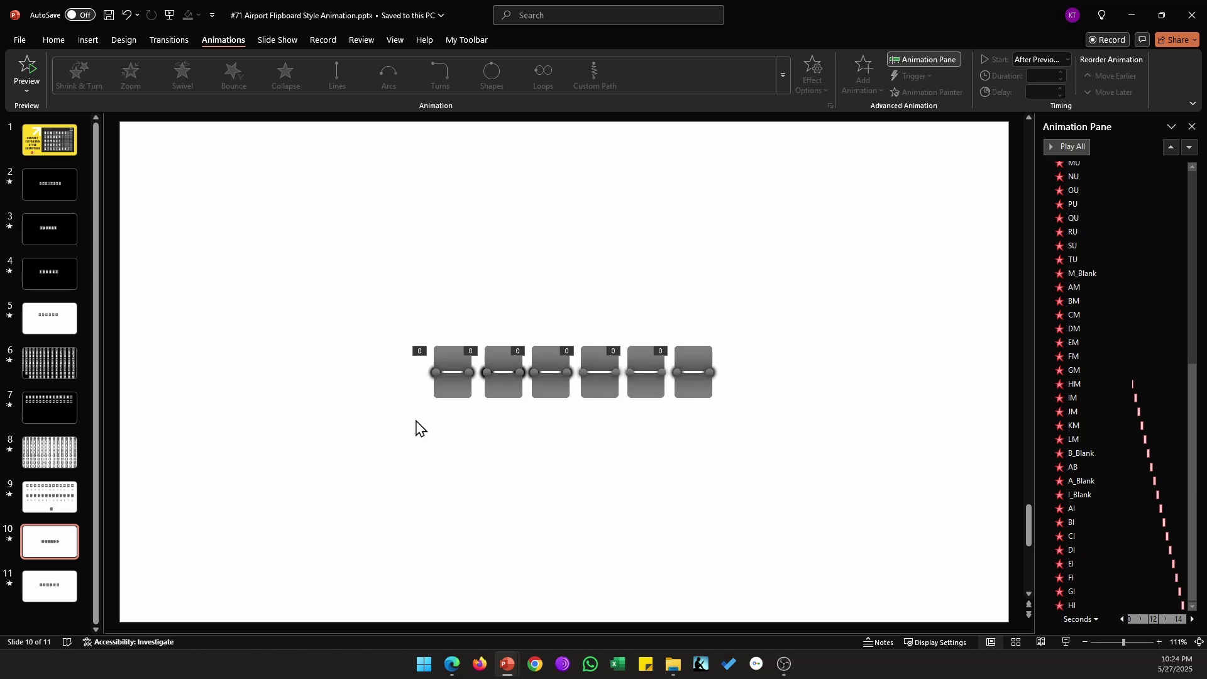
Step: Replay slide 10 as a slide show to check that the full MUMBAI sequence runs automatically
drag(415, 419, 581, 328)
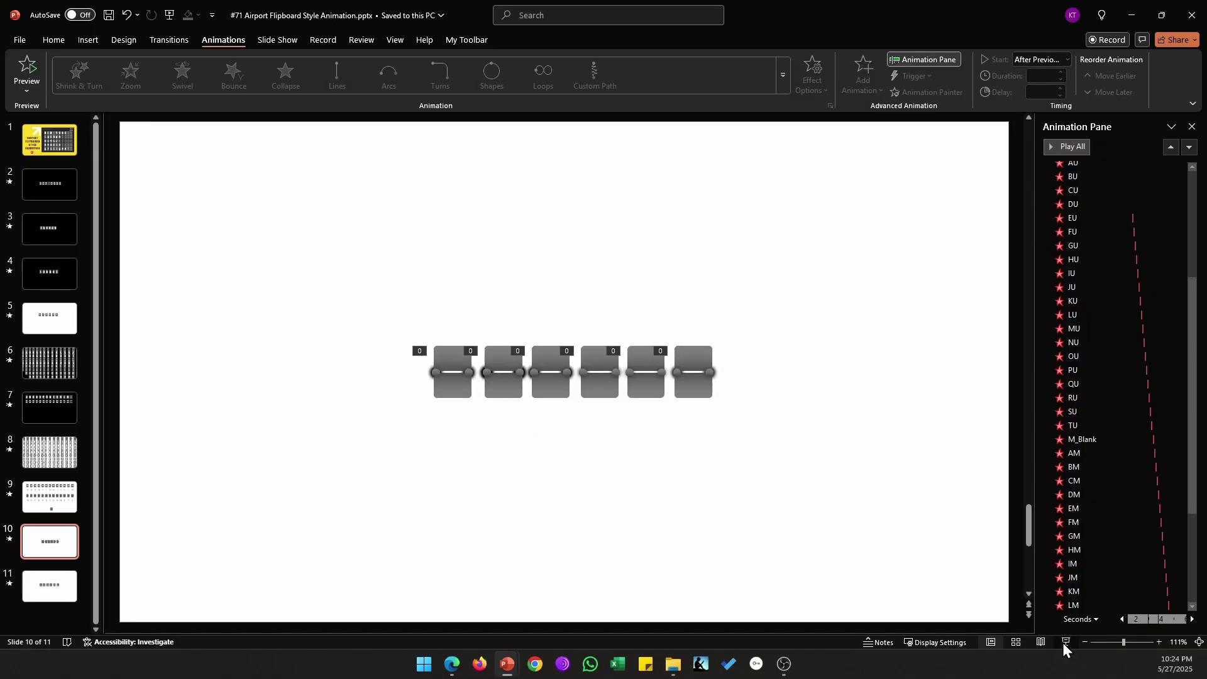
click(1062, 643)
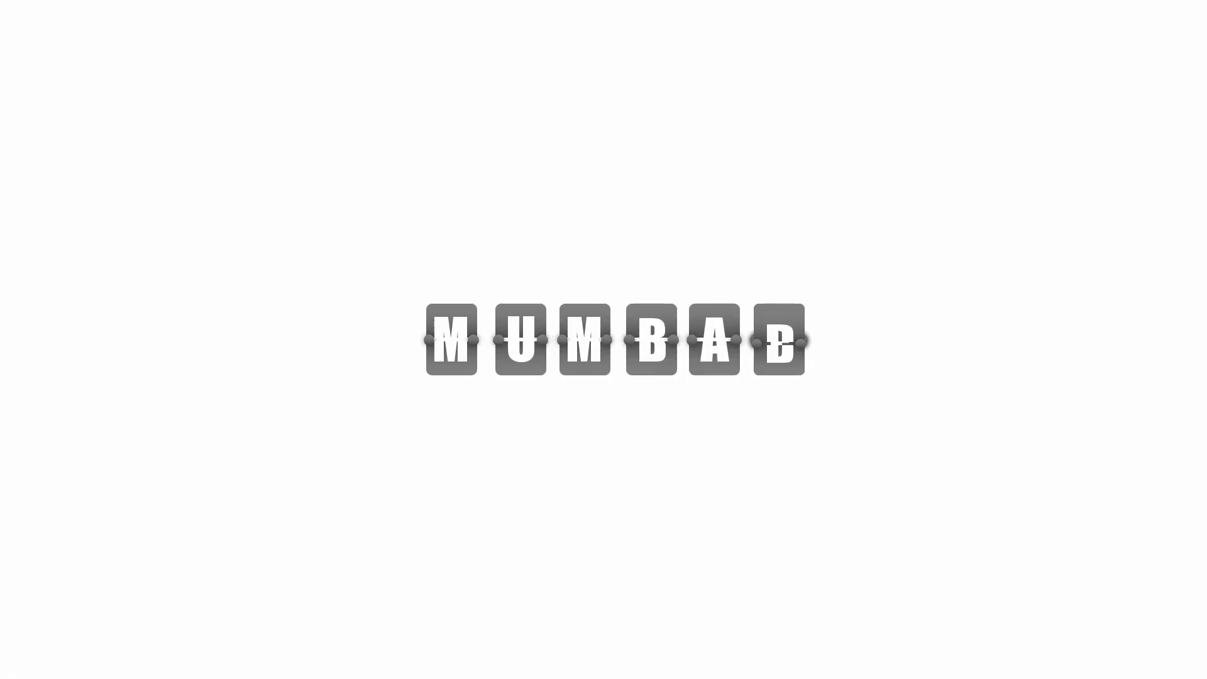
key(Escape)
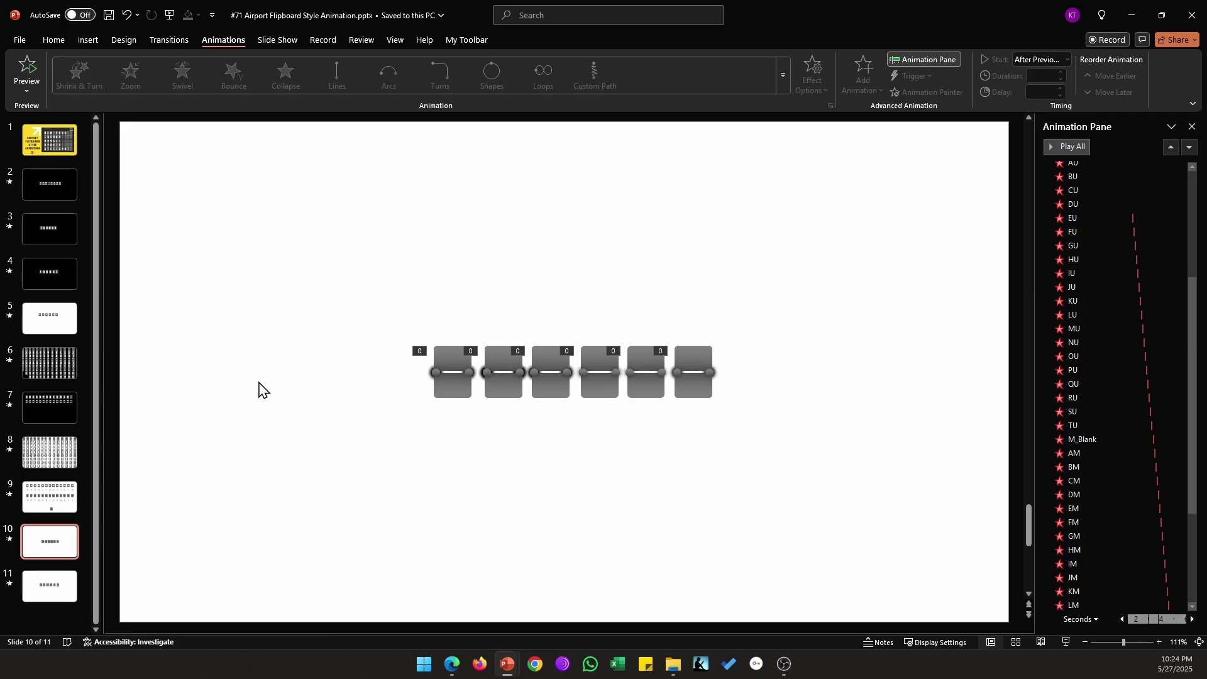